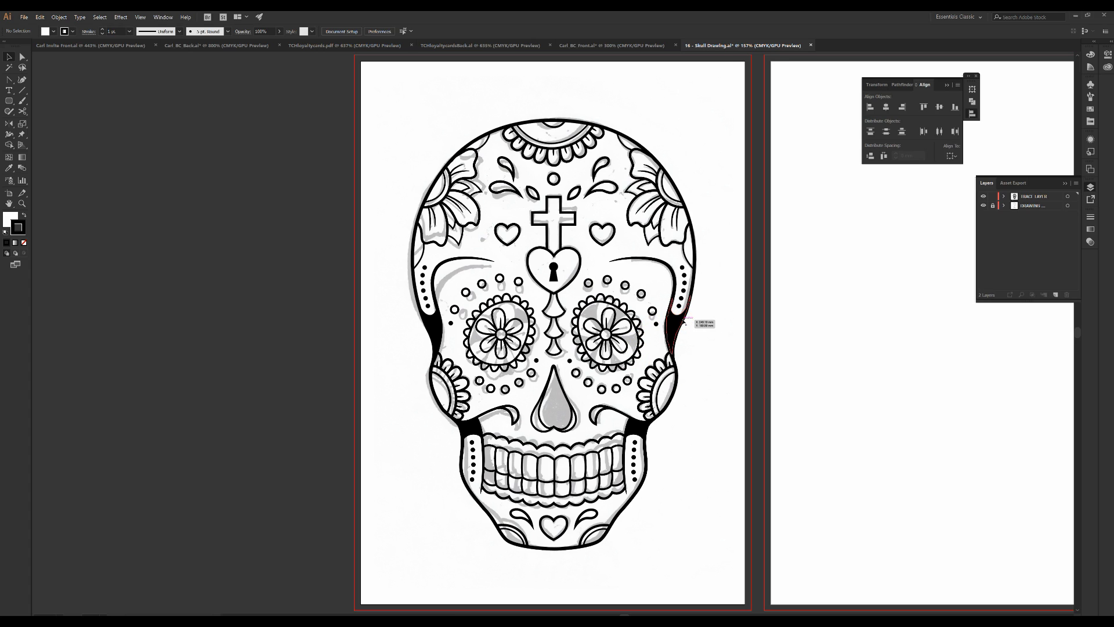
Select individual traced paths on the skull's forehead, flowers and brow decorations to examine them
{"action": "left_click", "coordinate": [658, 335]}
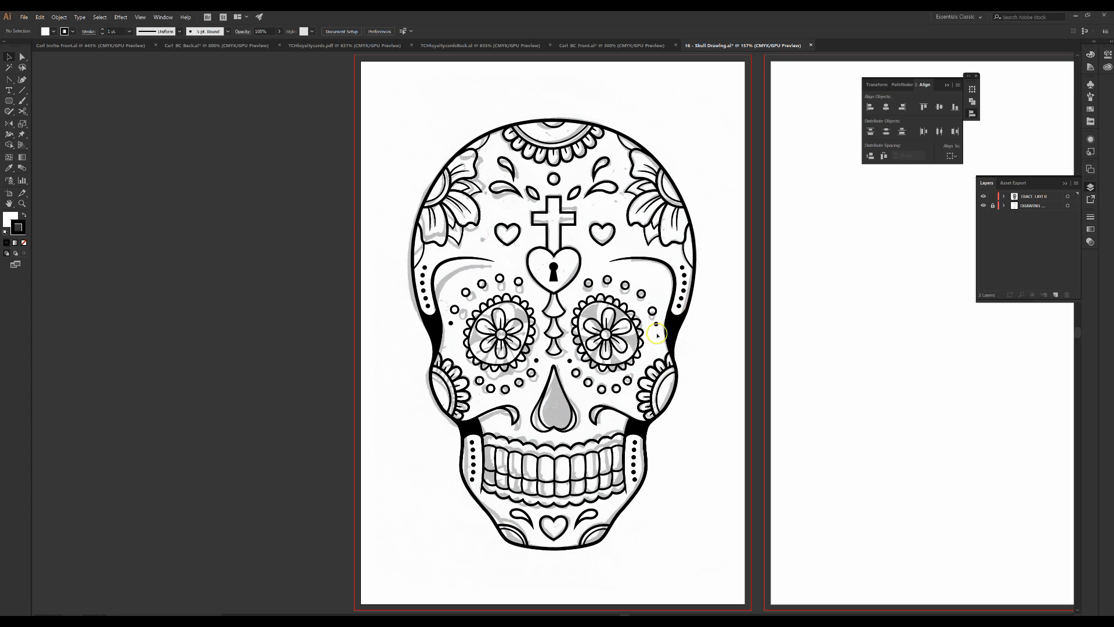
{"action": "left_click", "coordinate": [611, 281]}
{"action": "left_click", "coordinate": [612, 248]}
{"action": "left_click", "coordinate": [611, 239]}
{"action": "left_click", "coordinate": [642, 192]}
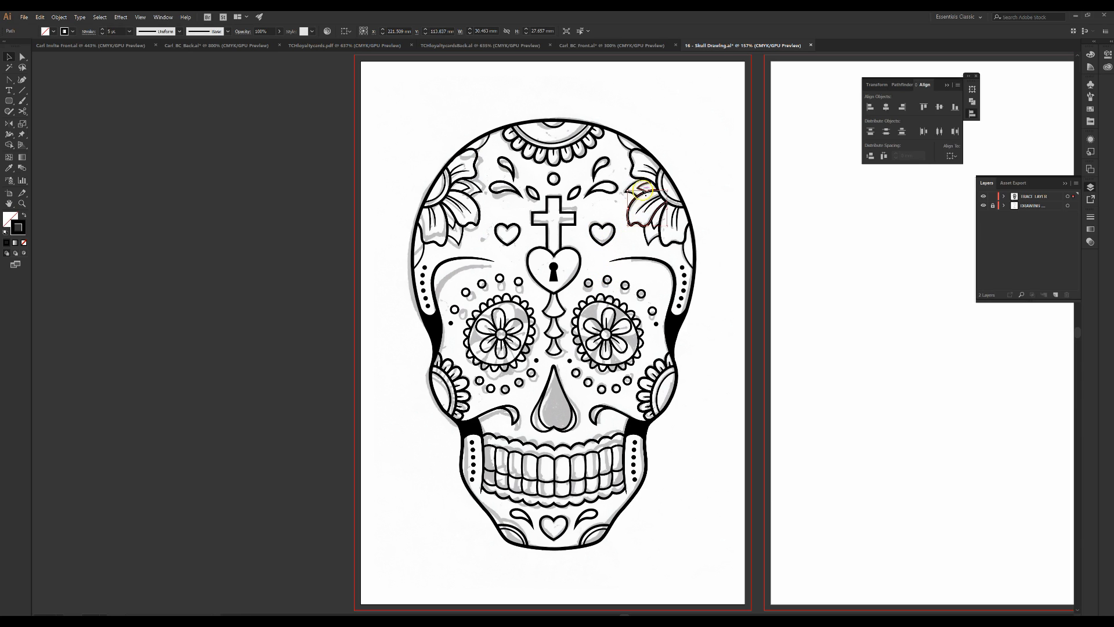
{"action": "left_click", "coordinate": [643, 186]}
{"action": "left_click", "coordinate": [529, 189]}
{"action": "left_click", "coordinate": [473, 174]}
{"action": "left_click", "coordinate": [473, 178]}
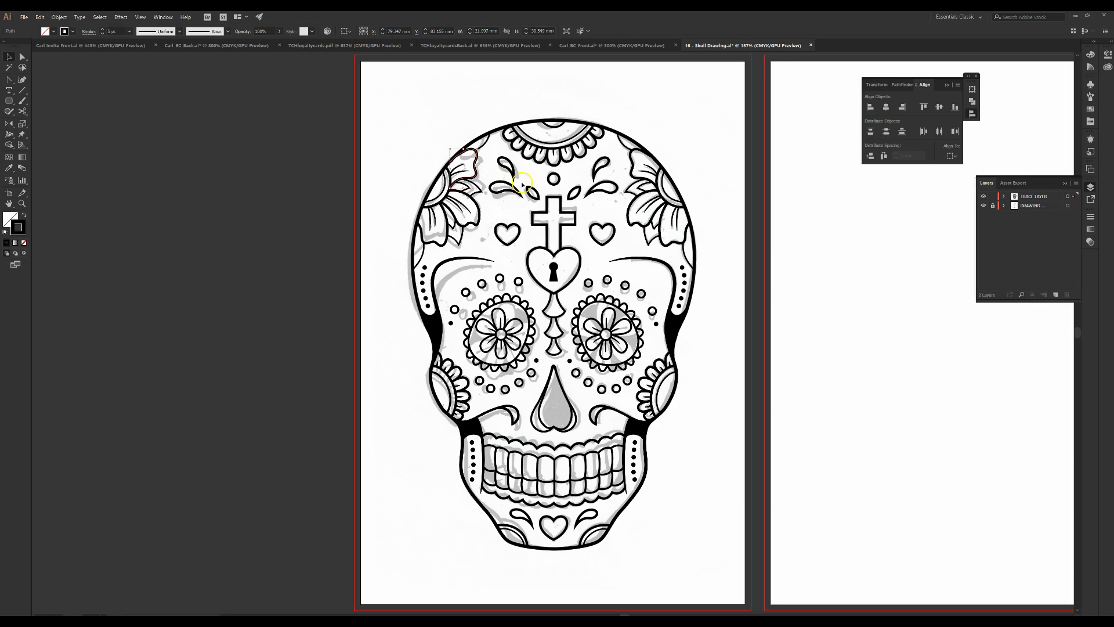
{"action": "left_click", "coordinate": [522, 193]}
Select traced paths around the cheeks, eye, nose and jaw to examine them
{"action": "left_click", "coordinate": [442, 334]}
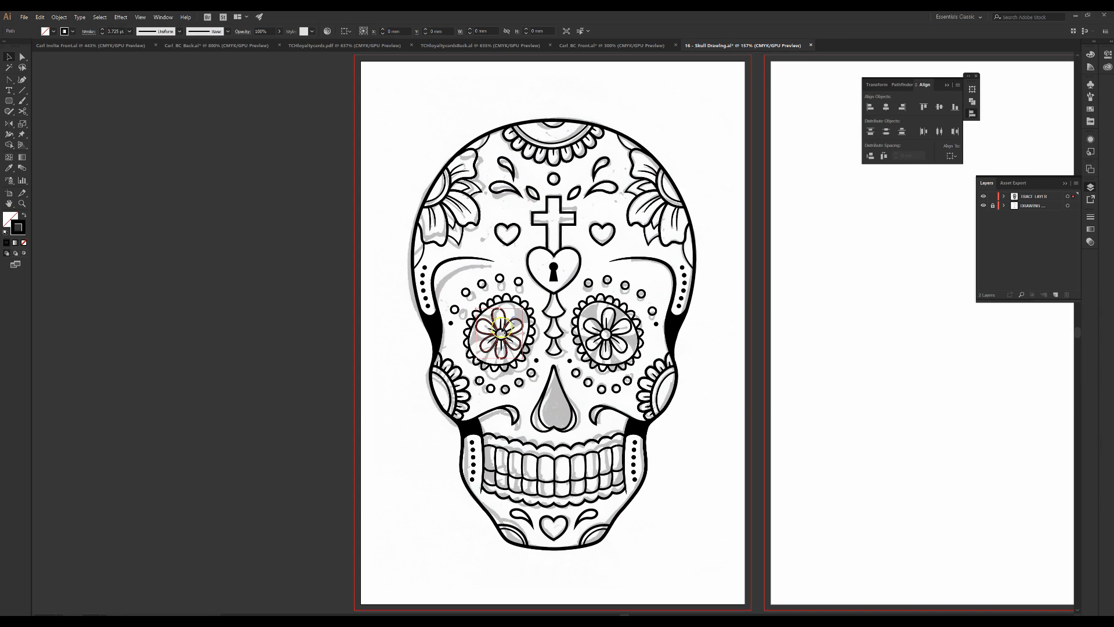
{"action": "left_click", "coordinate": [434, 335]}
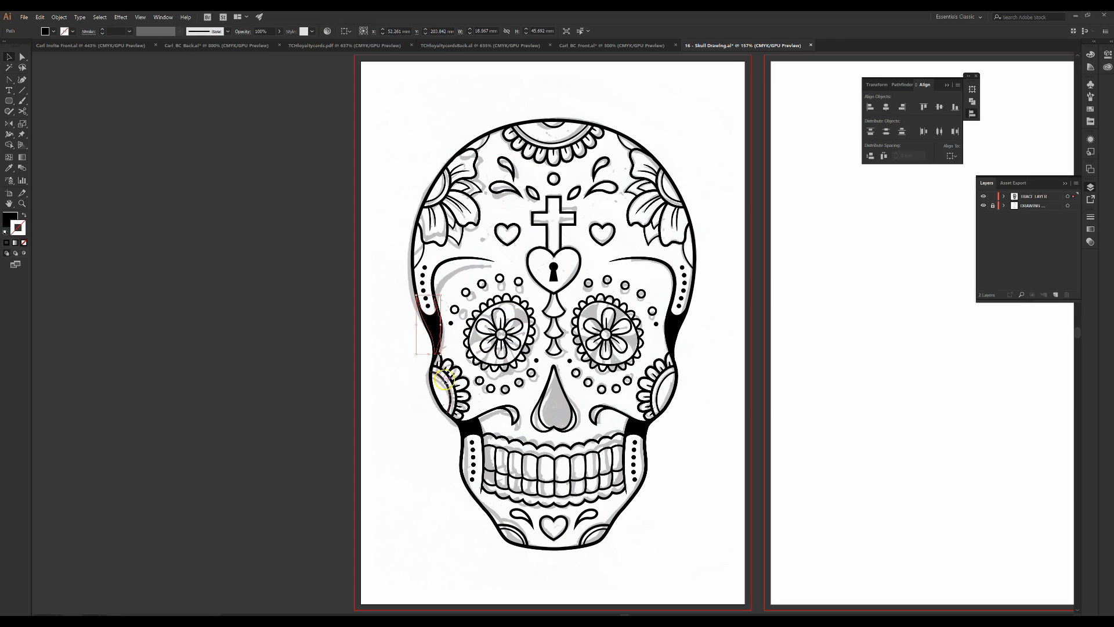
{"action": "left_click", "coordinate": [441, 383]}
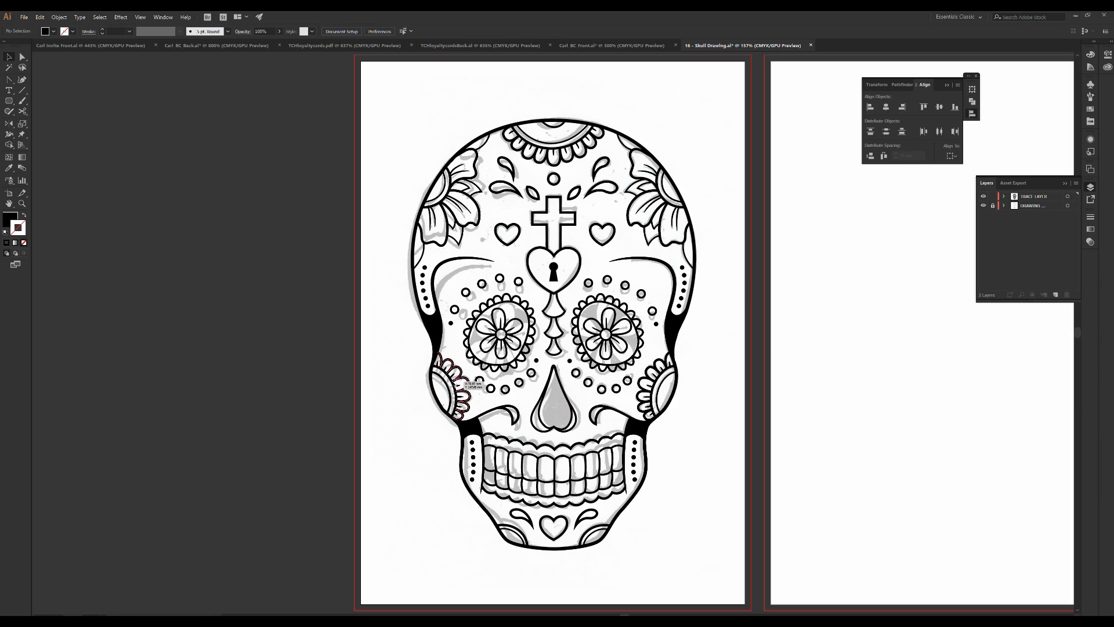
{"action": "left_click", "coordinate": [463, 378]}
{"action": "left_click", "coordinate": [509, 409]}
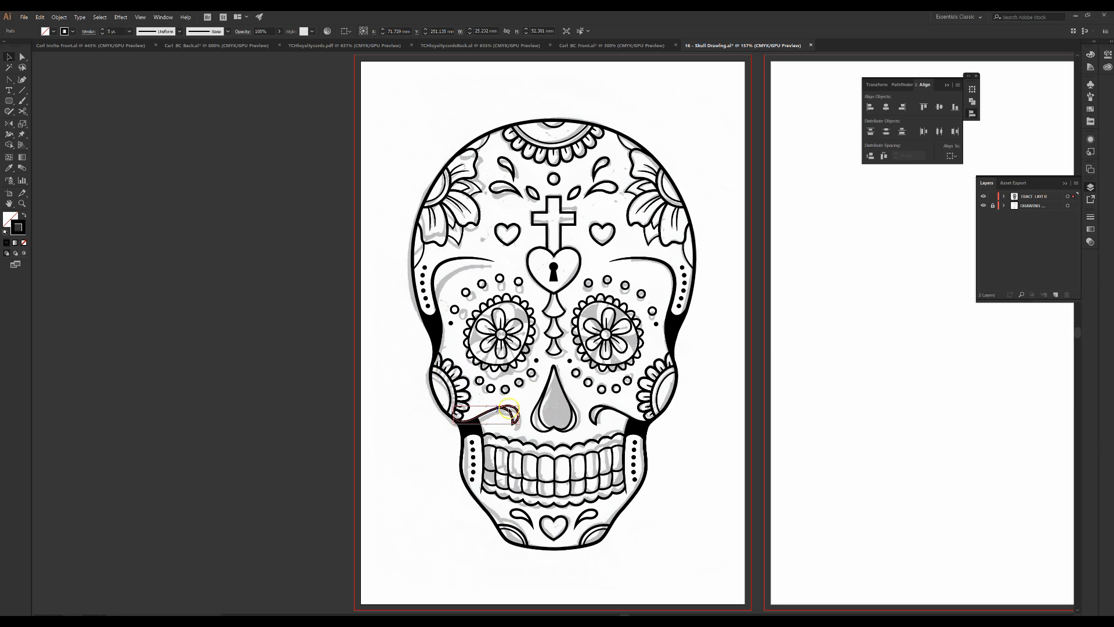
{"action": "left_click", "coordinate": [536, 425]}
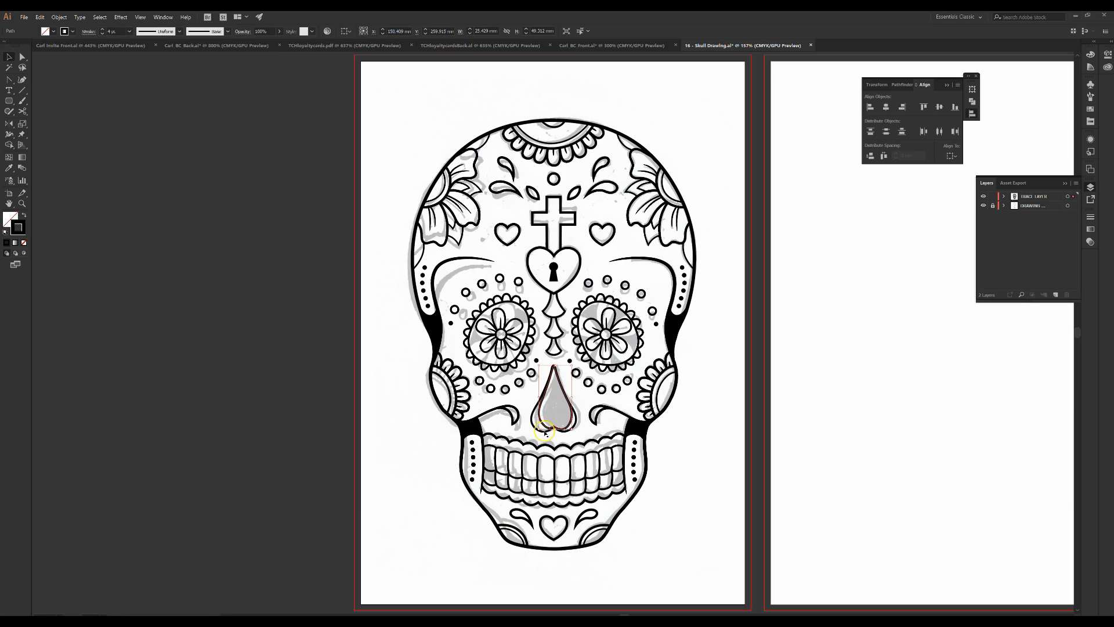
{"action": "left_click", "coordinate": [641, 416]}
{"action": "left_click", "coordinate": [705, 439]}
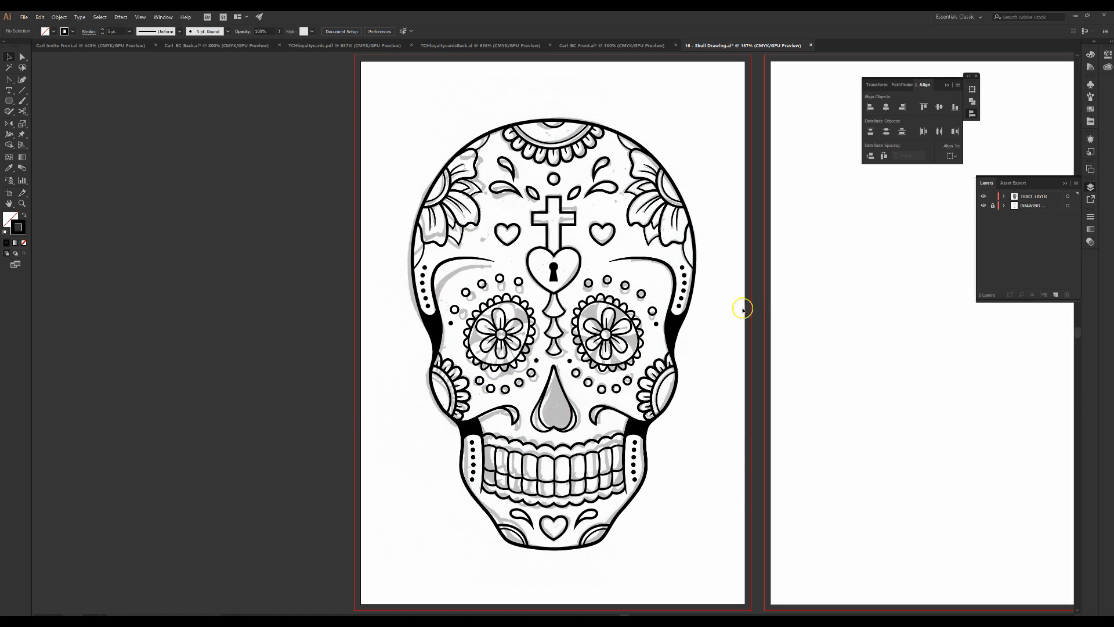
{"action": "left_click", "coordinate": [1070, 185]}
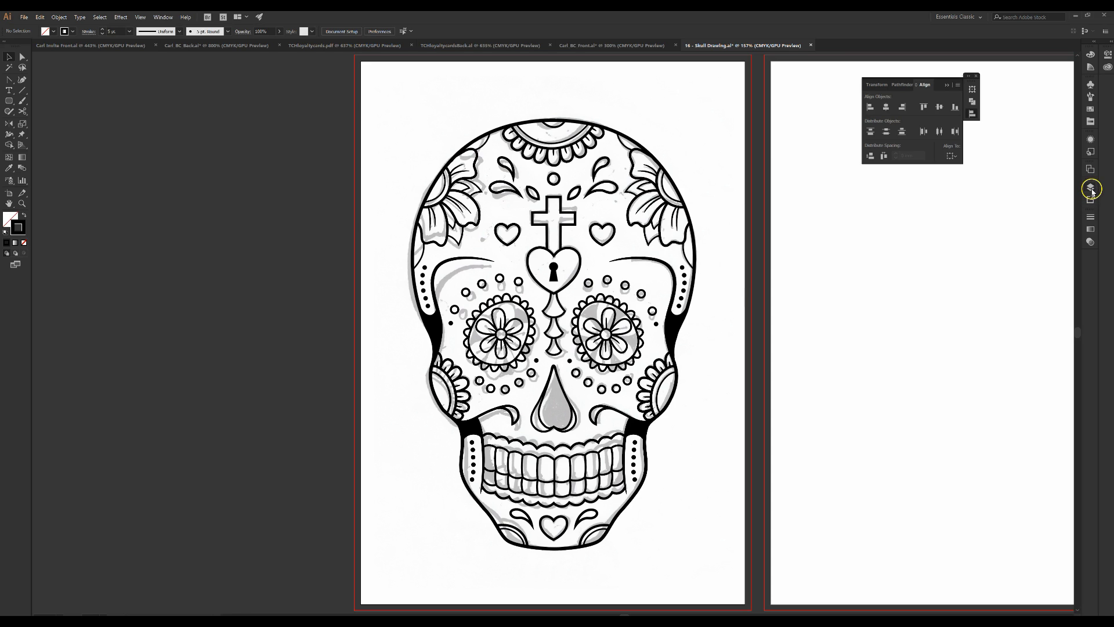
{"action": "left_click", "coordinate": [159, 18]}
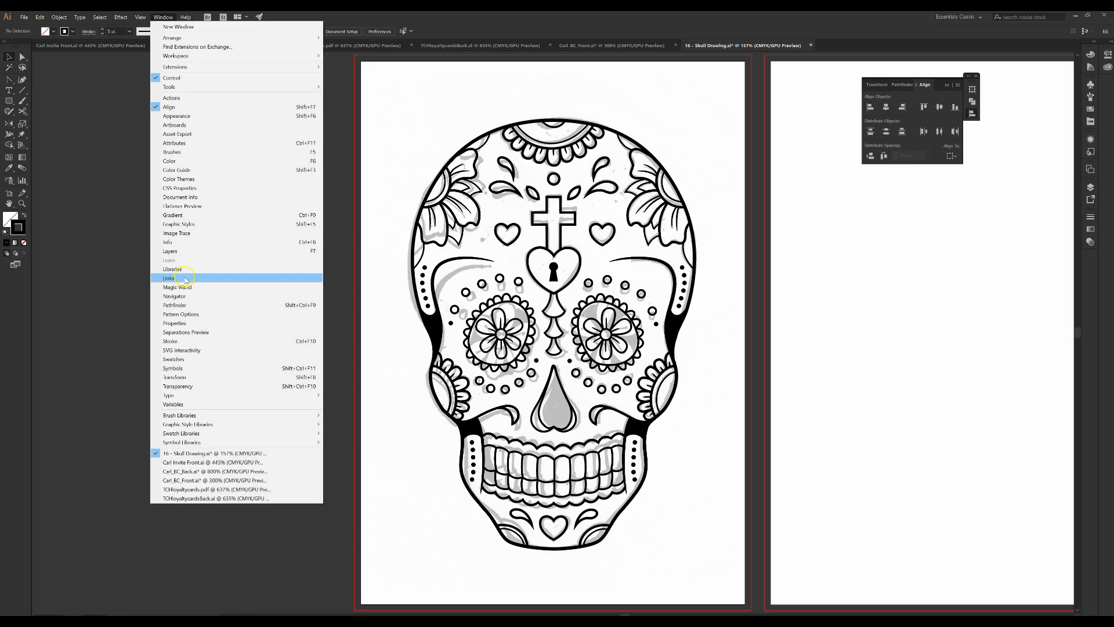
{"action": "left_click", "coordinate": [170, 251]}
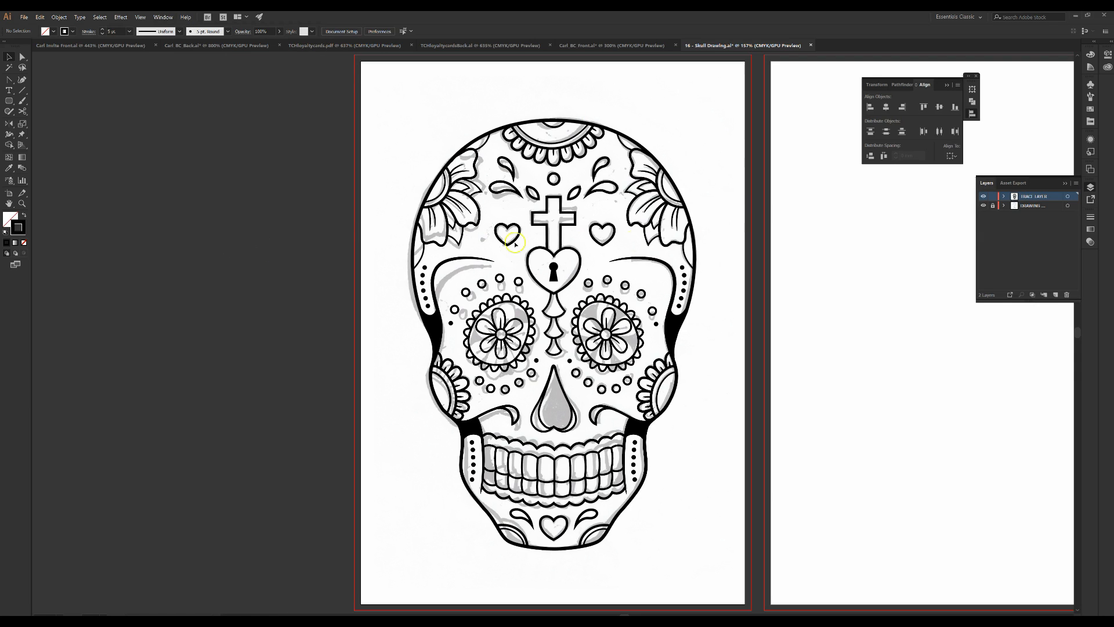
Hide the underlying sketch layer so only the traced line art shows
{"action": "left_click", "coordinate": [992, 206]}
{"action": "left_click", "coordinate": [983, 207]}
{"action": "left_click", "coordinate": [983, 206]}
{"action": "left_click", "coordinate": [983, 206]}
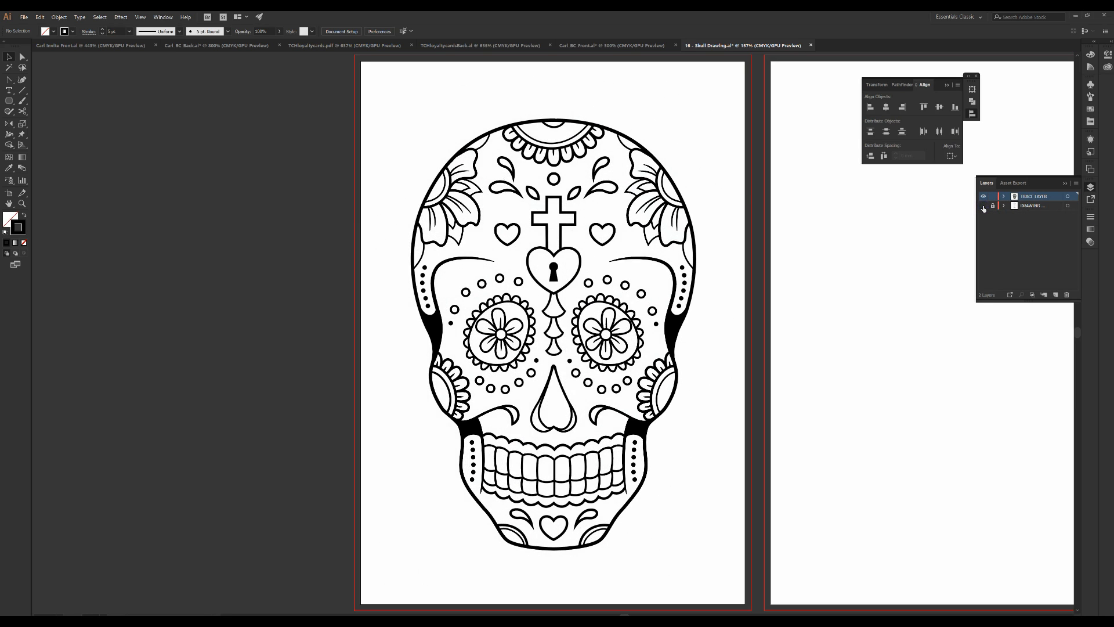
{"action": "left_click", "coordinate": [983, 207]}
{"action": "left_click", "coordinate": [983, 206]}
Duplicate the whole traced skull onto the second artboard
{"action": "left_click_drag", "start_coordinate": [750, 221], "coordinate": [596, 210]}
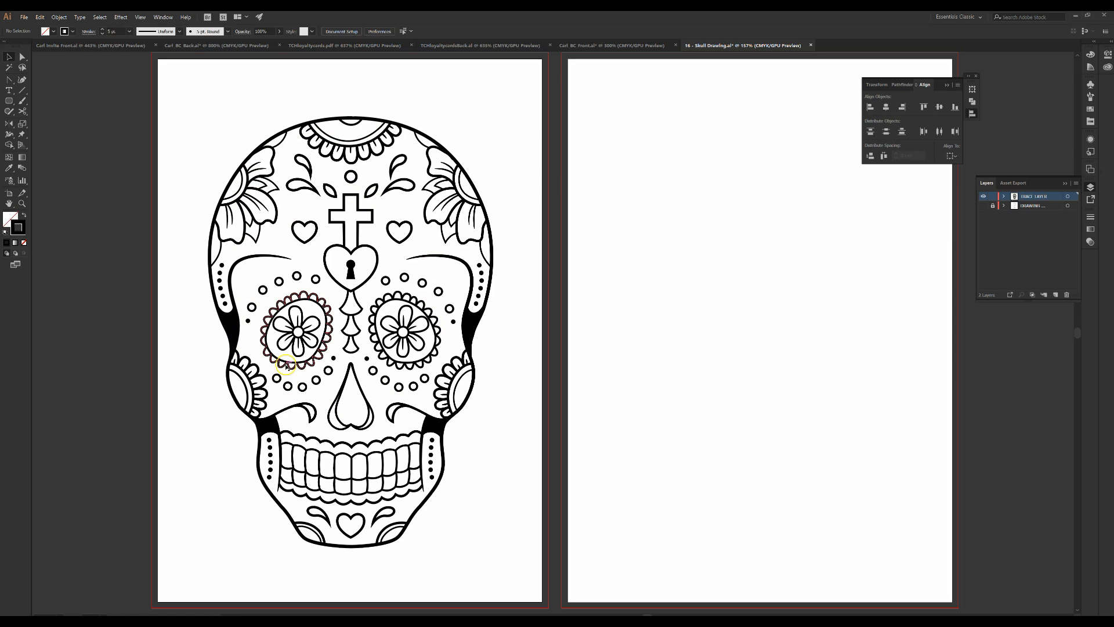
{"action": "left_click_drag", "start_coordinate": [170, 92], "coordinate": [502, 588]}
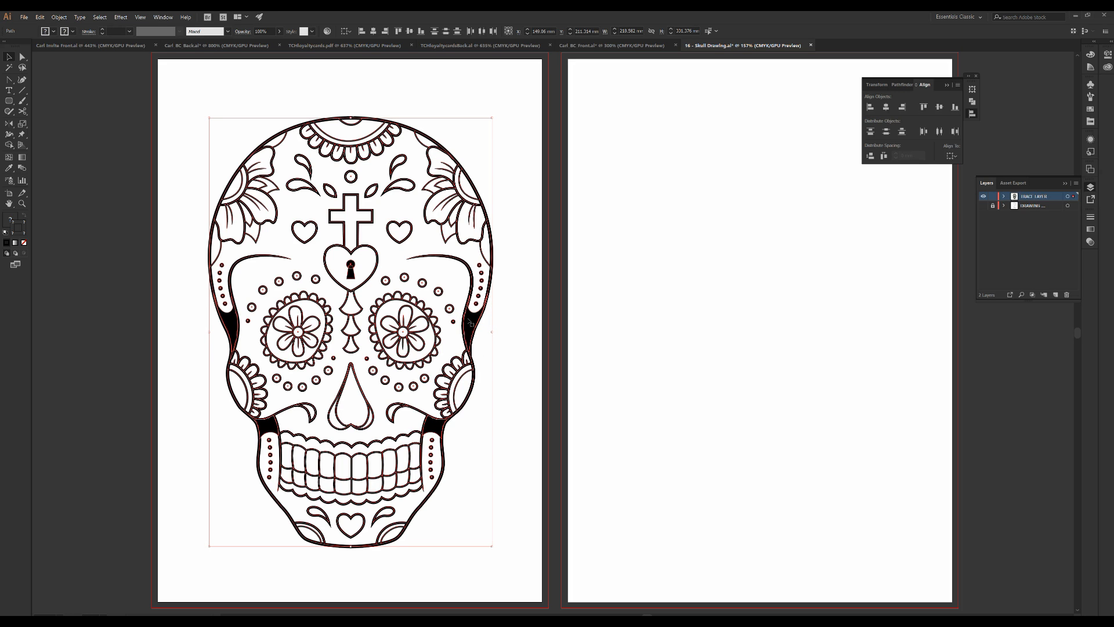
{"action": "left_click_drag", "start_coordinate": [468, 324], "coordinate": [886, 318]}
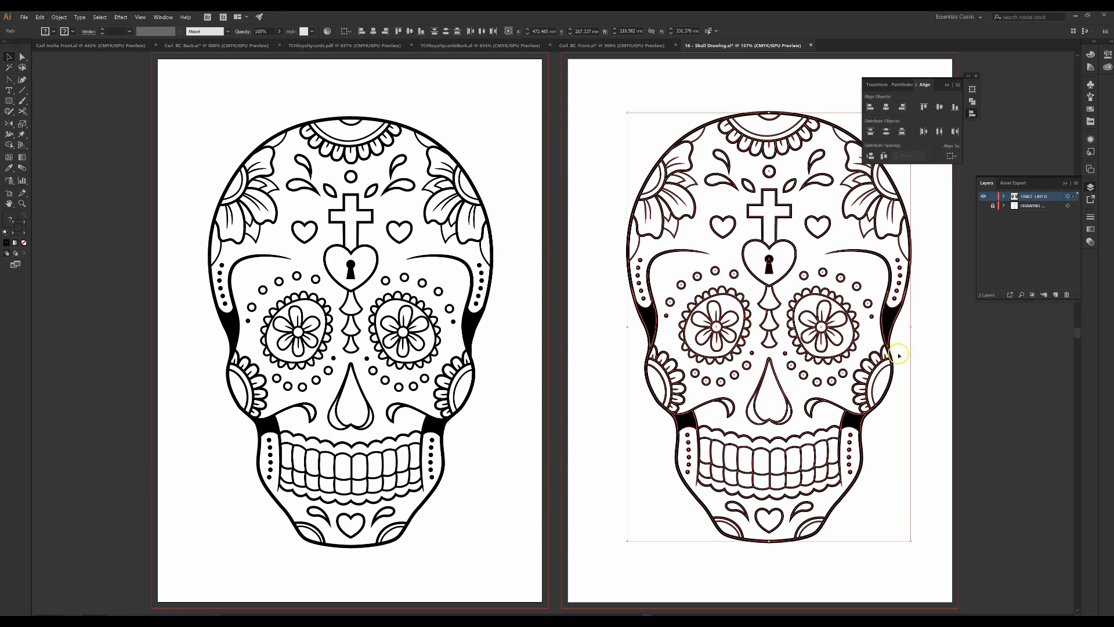
{"action": "left_click", "coordinate": [592, 383]}
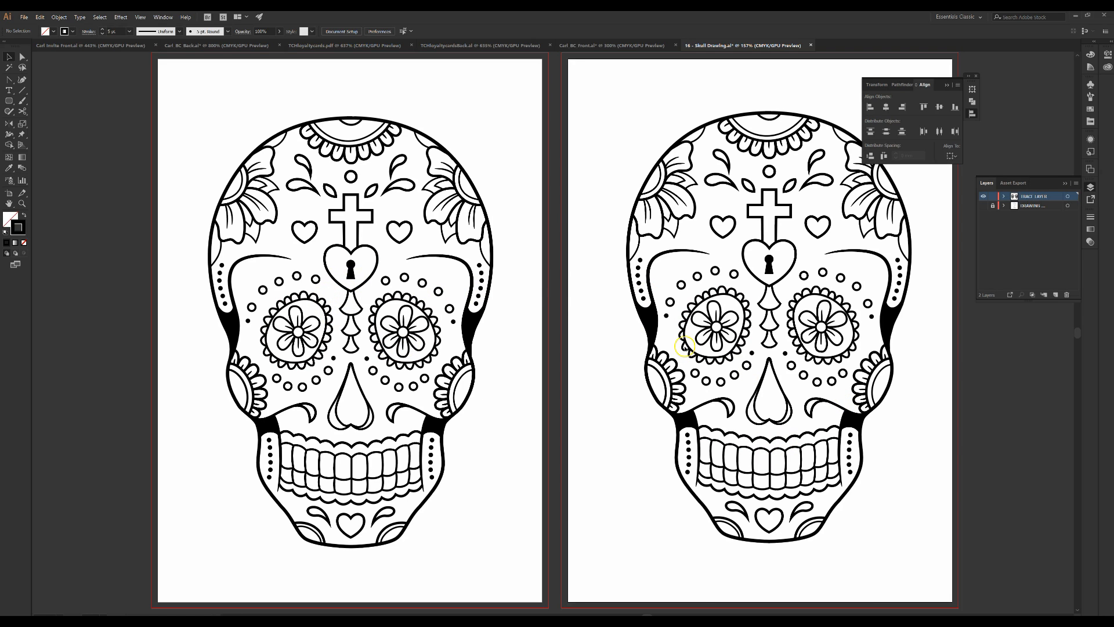
Duplicate the first artboard's skull onto the pasteboard as a spare copy
{"action": "key", "text": "ctrl+minus"}
{"action": "key", "text": "ctrl+minus"}
{"action": "key", "text": "ctrl+minus"}
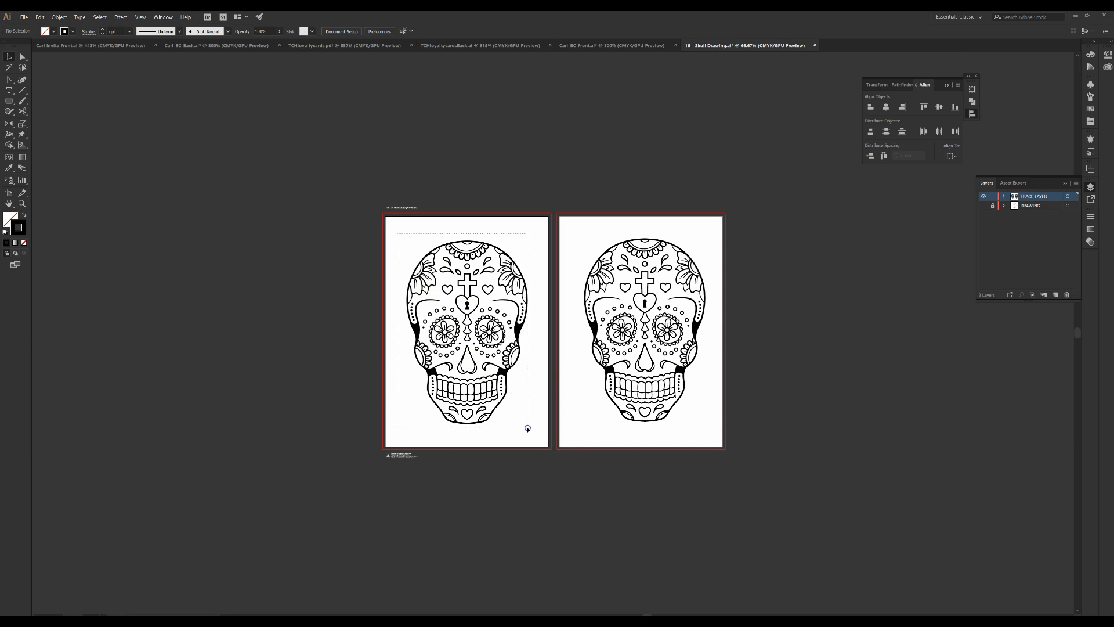
{"action": "left_click", "coordinate": [489, 385]}
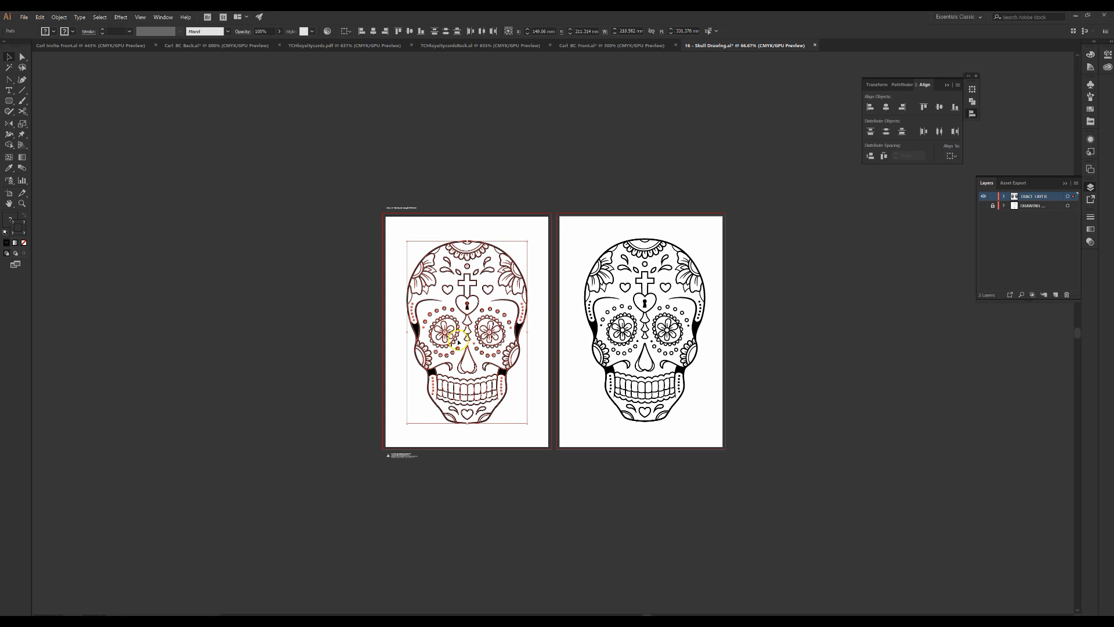
{"action": "left_click_drag", "start_coordinate": [370, 312], "coordinate": [171, 252]}
{"action": "left_click", "coordinate": [279, 341]}
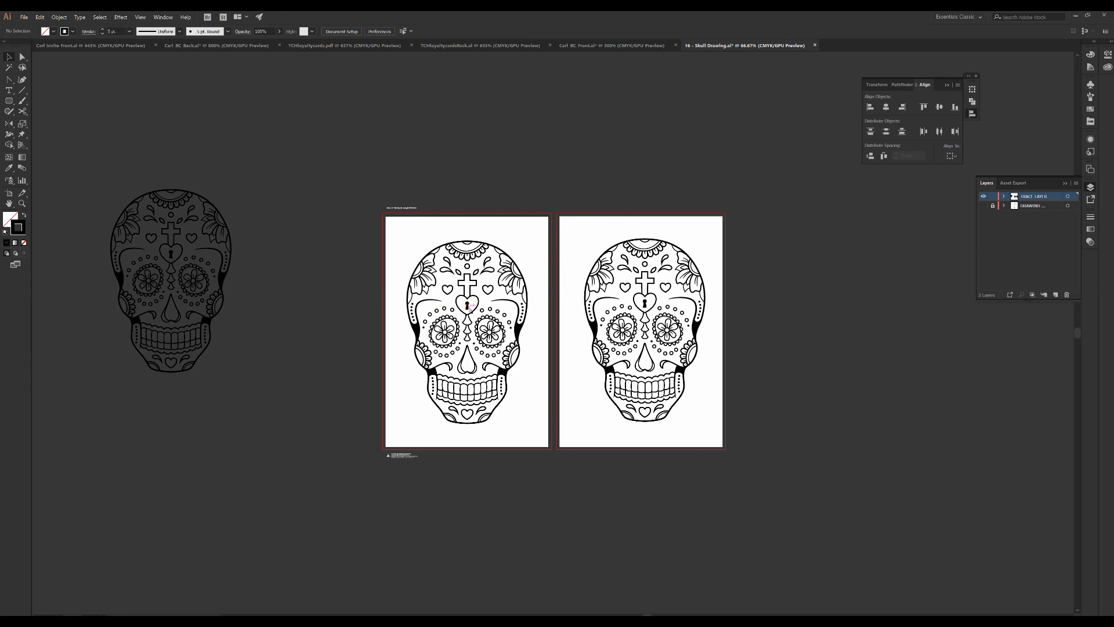
Select the skull on the second artboard and apply Expand Appearance to it
{"action": "key", "text": "ctrl+0"}
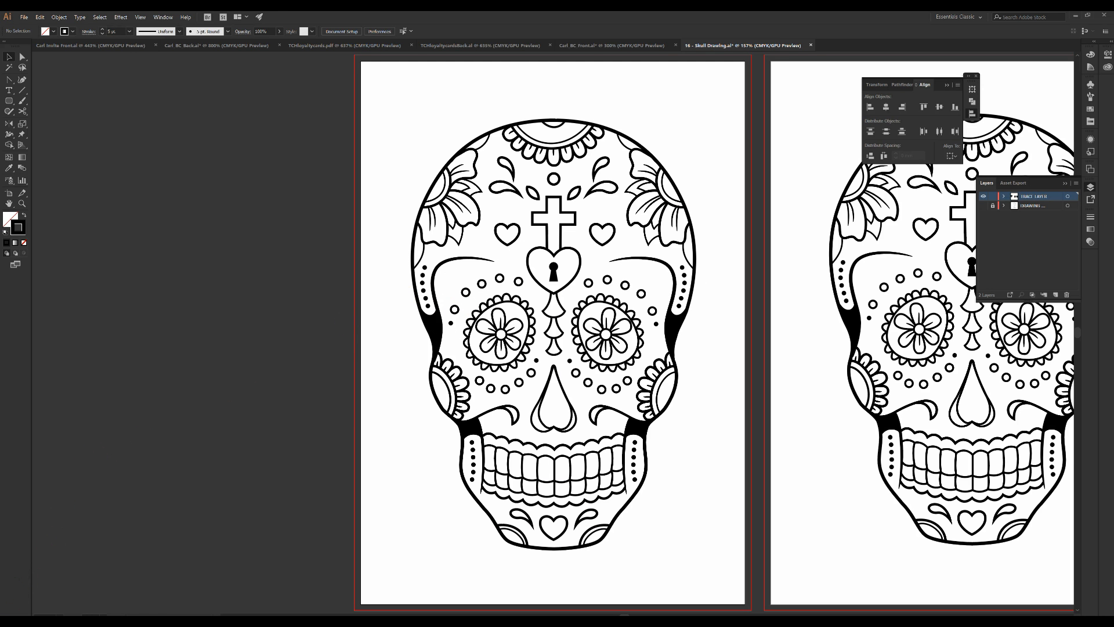
{"action": "left_click_drag", "start_coordinate": [773, 337], "coordinate": [404, 348]}
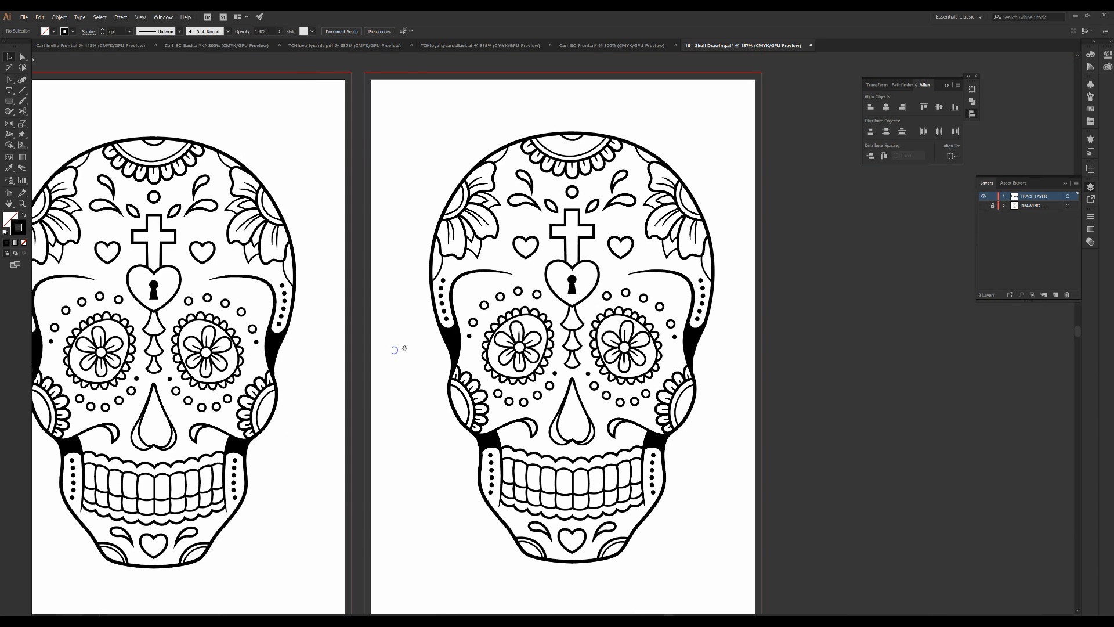
{"action": "left_click_drag", "start_coordinate": [398, 89], "coordinate": [708, 572]}
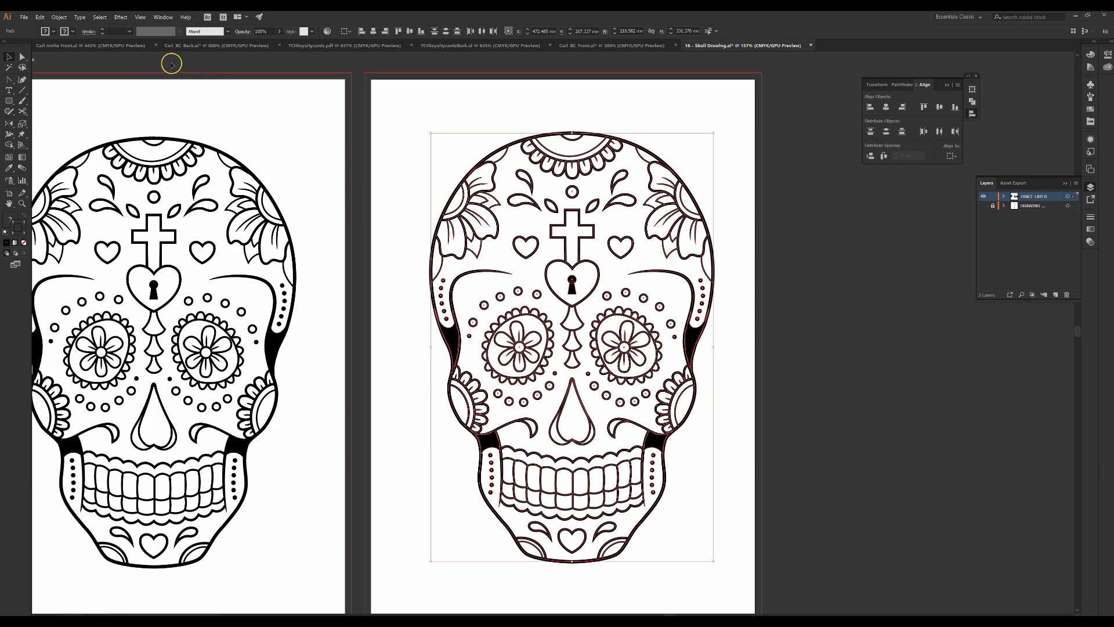
{"action": "left_click", "coordinate": [59, 17]}
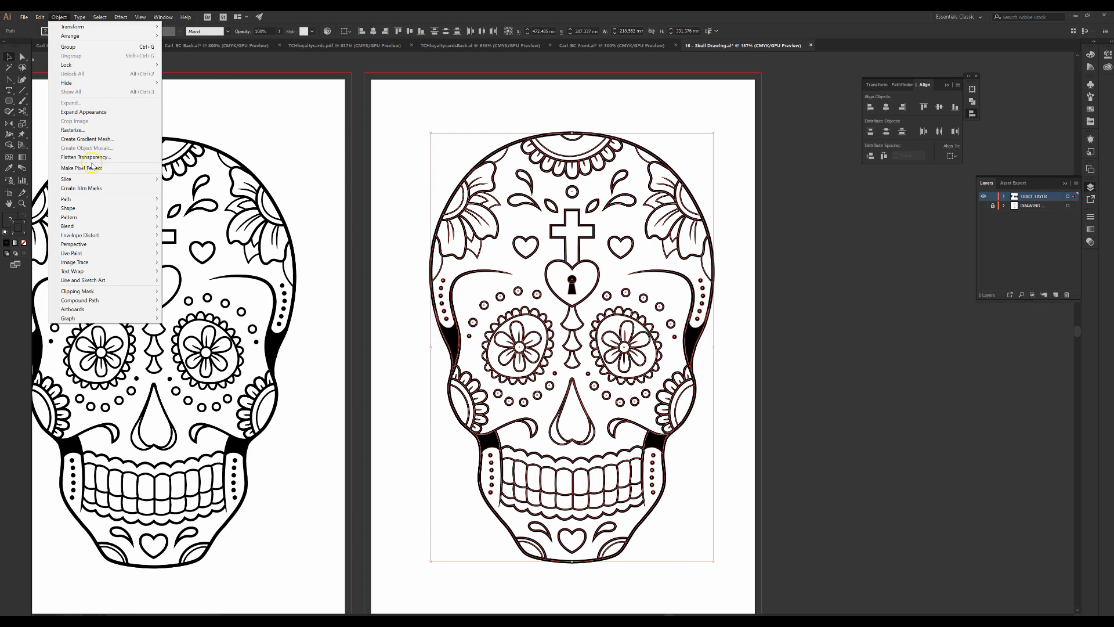
{"action": "left_click", "coordinate": [76, 112]}
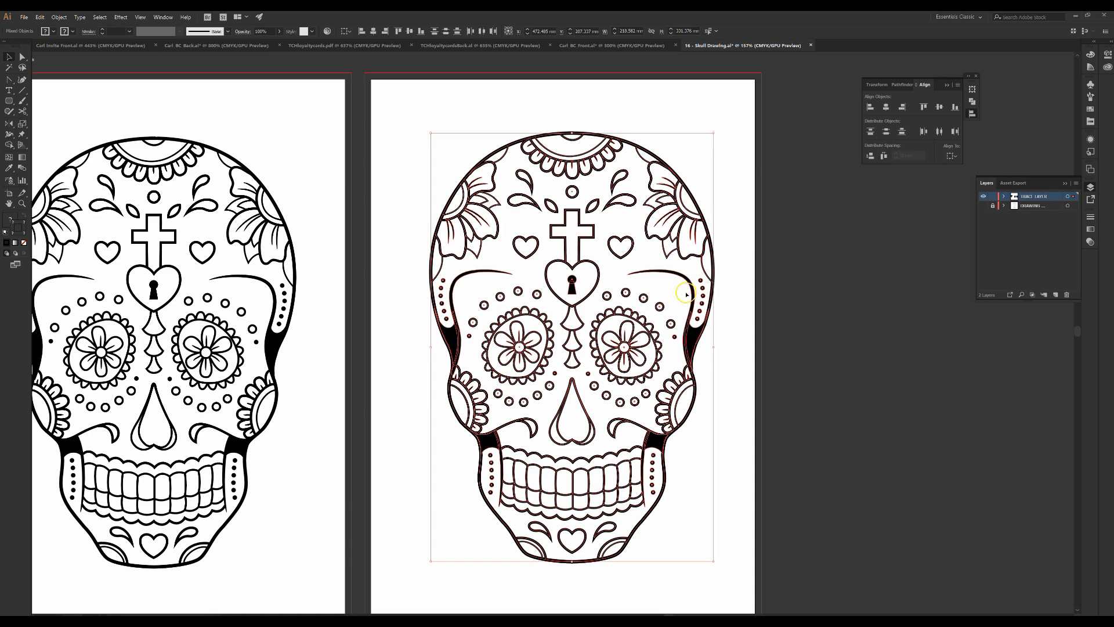
Expand the selected skull's fill and stroke into outlined shapes
{"action": "left_click", "coordinate": [693, 346]}
{"action": "left_click", "coordinate": [64, 18]}
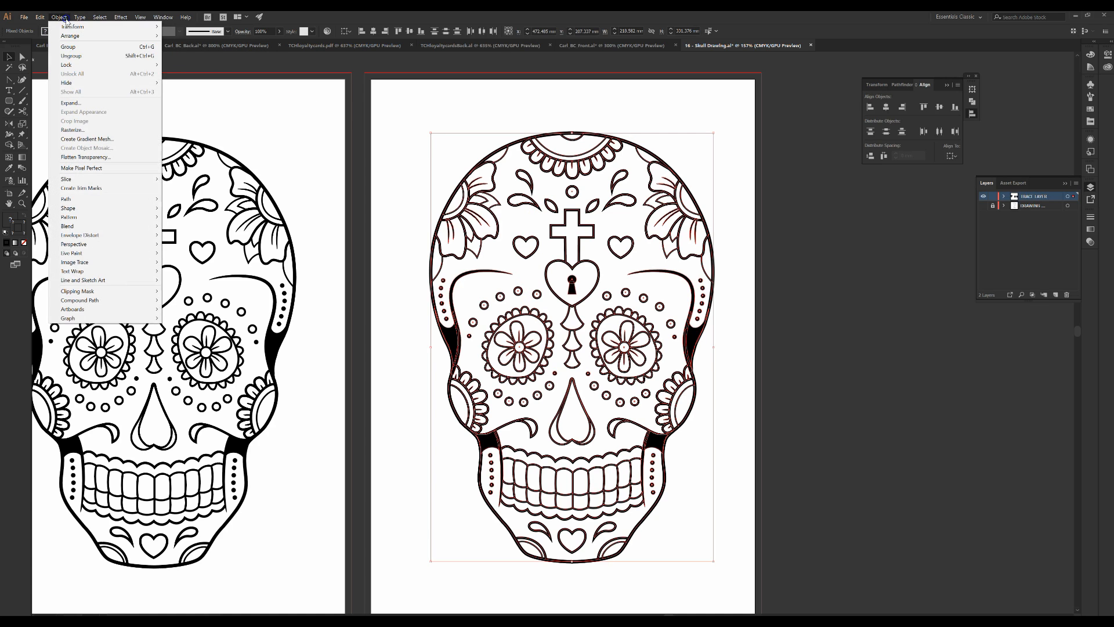
{"action": "left_click", "coordinate": [80, 103]}
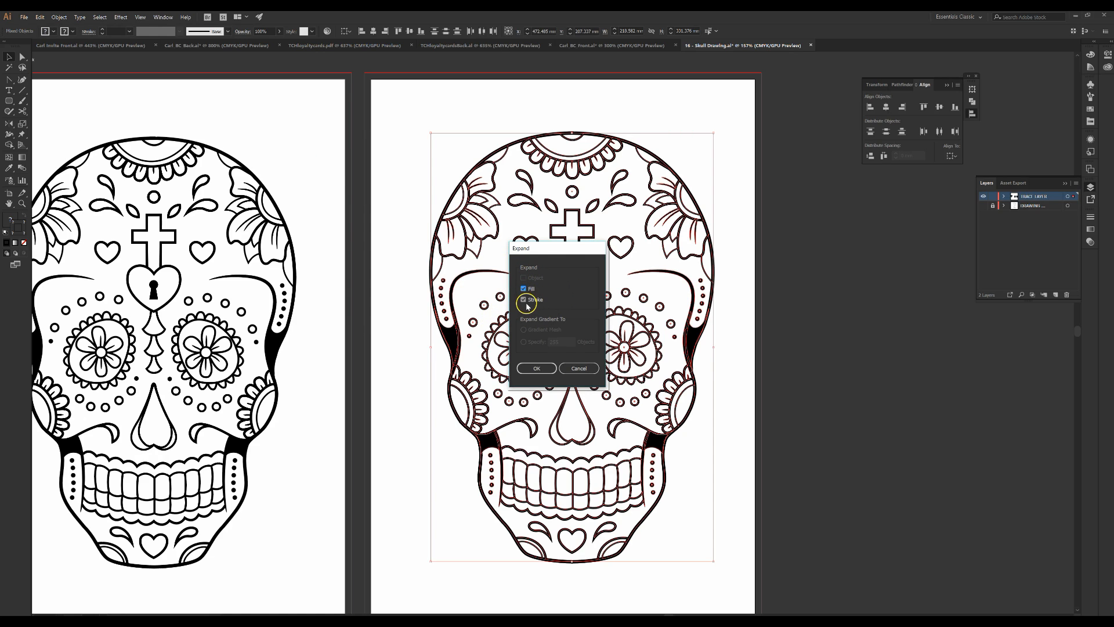
{"action": "left_click", "coordinate": [548, 369]}
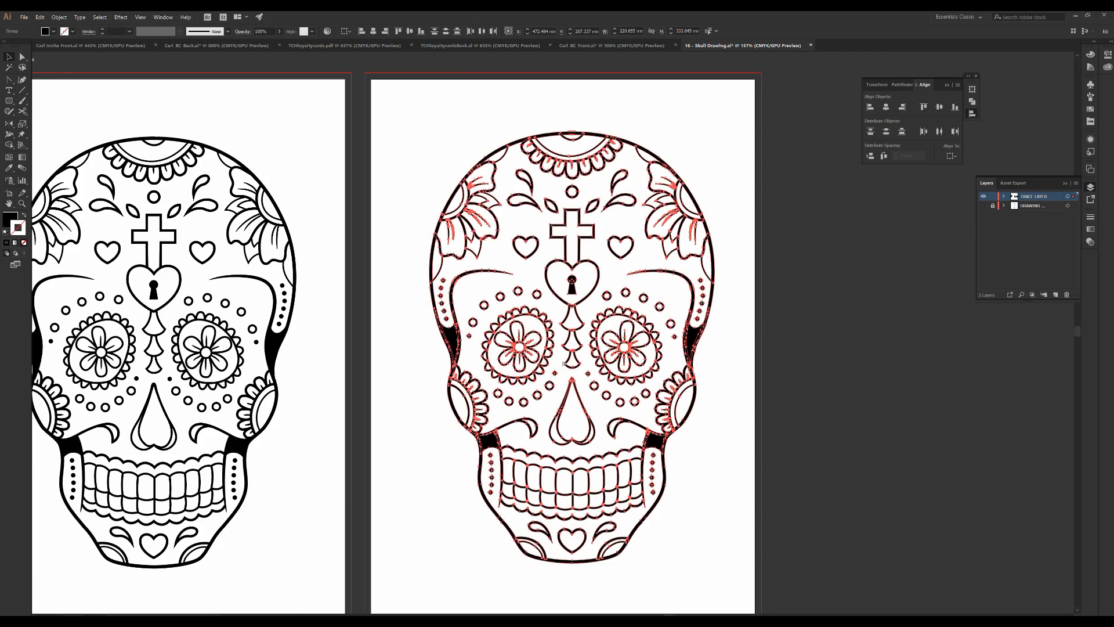
Select individual expanded shapes around the eyes, nose and forehead to inspect their outlines
{"action": "scroll", "coordinate": [563, 362], "scroll_direction": "up", "scroll_amount": 3}
{"action": "scroll", "coordinate": [562, 362], "scroll_direction": "up", "scroll_amount": 1}
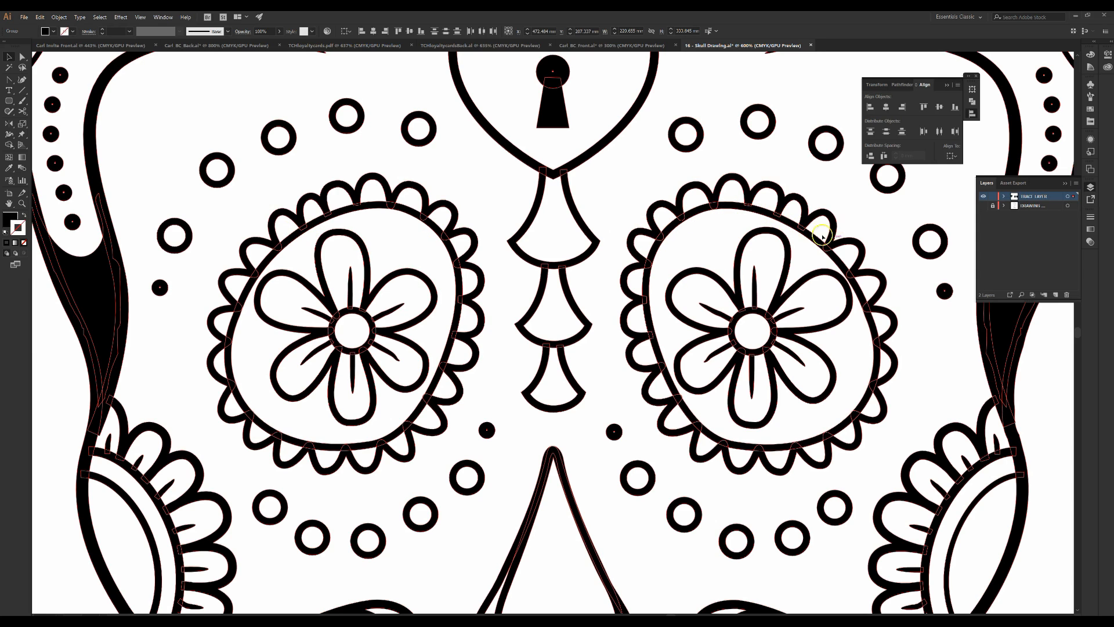
{"action": "left_click", "coordinate": [670, 177]}
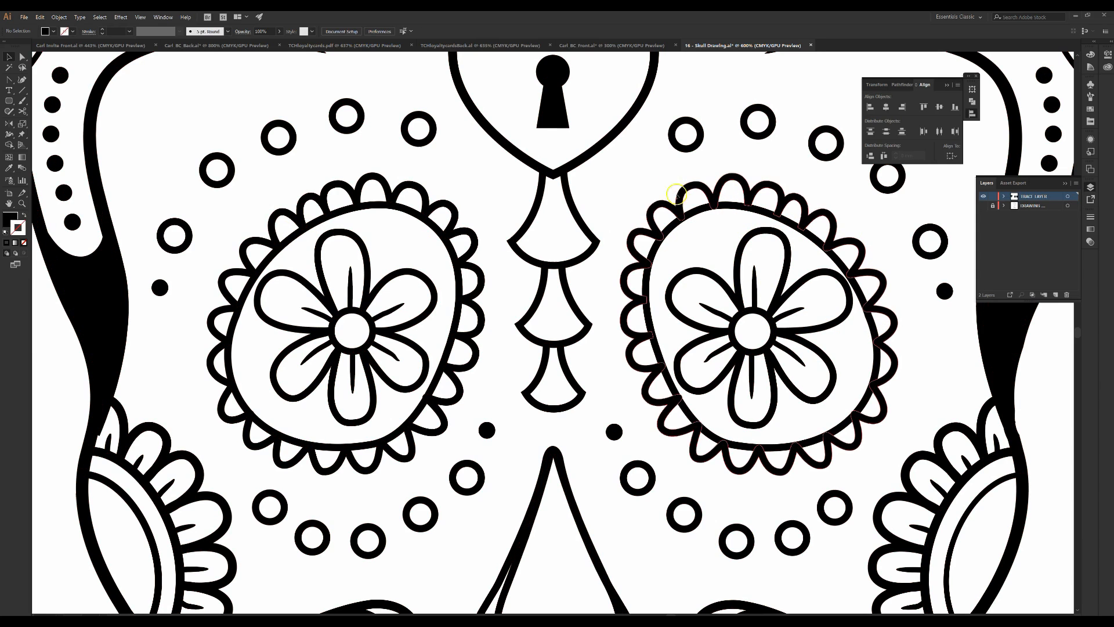
{"action": "left_click", "coordinate": [682, 204]}
{"action": "left_click", "coordinate": [766, 360], "text": "shift"}
{"action": "left_click", "coordinate": [767, 360]}
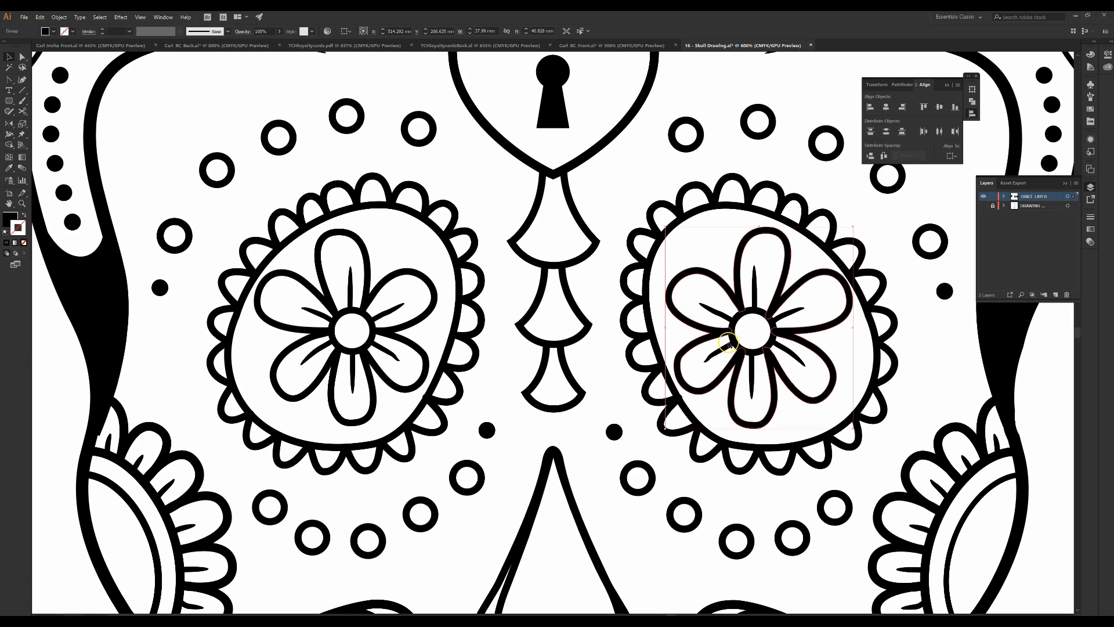
{"action": "left_click", "coordinate": [731, 338]}
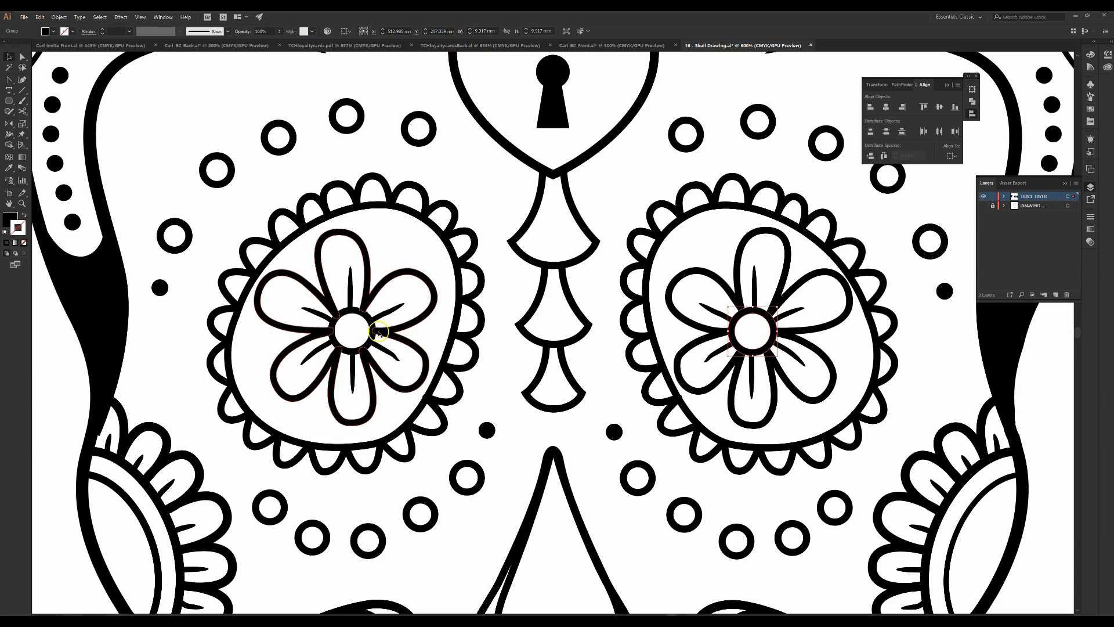
{"action": "left_click", "coordinate": [380, 349]}
{"action": "left_click", "coordinate": [543, 344]}
{"action": "left_click", "coordinate": [572, 259]}
{"action": "left_click", "coordinate": [576, 163]}
{"action": "scroll", "coordinate": [716, 145], "scroll_direction": "up", "scroll_amount": 4}
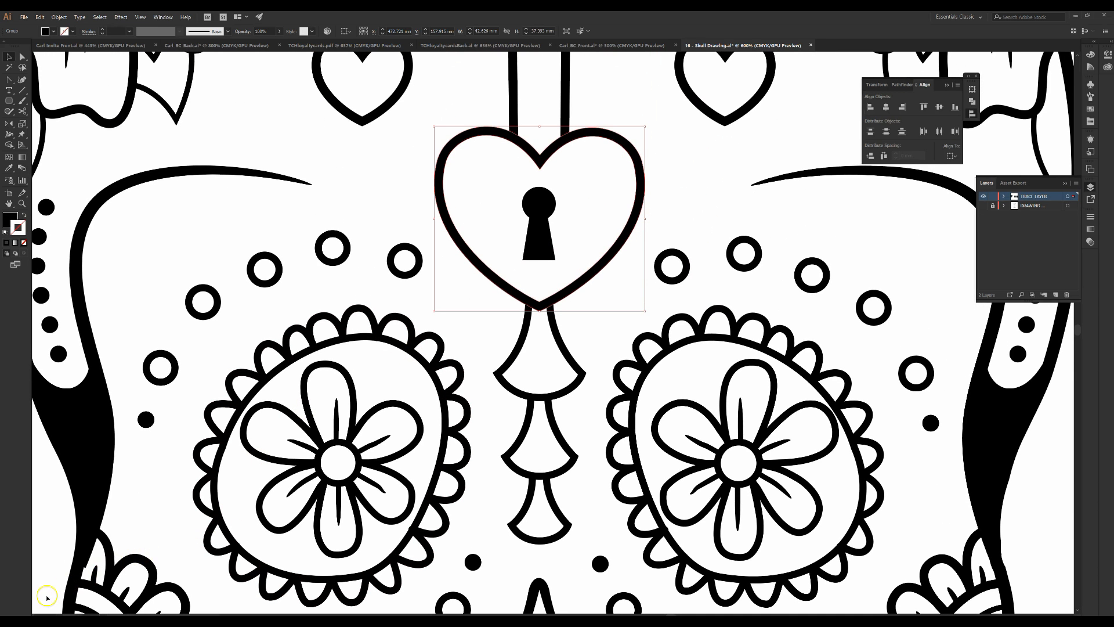
{"action": "left_click", "coordinate": [743, 327]}
{"action": "left_click", "coordinate": [808, 286]}
{"action": "left_click", "coordinate": [876, 307]}
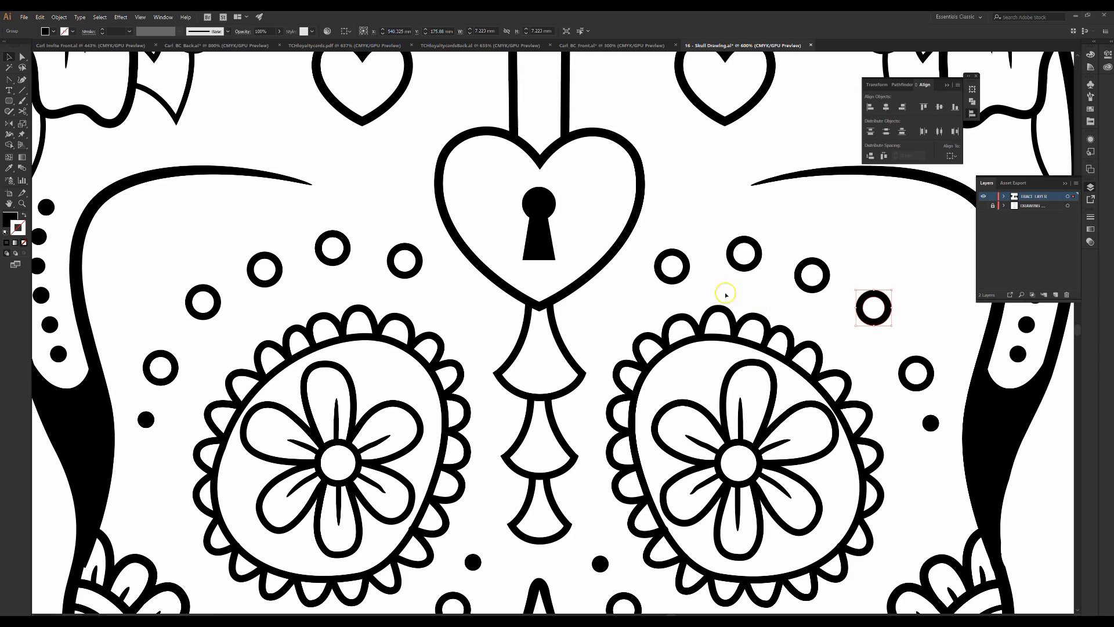
Open the Pathfinder panel, select the whole skull on the second artboard and merge its shapes with Unite
{"action": "key", "text": "ctrl+0"}
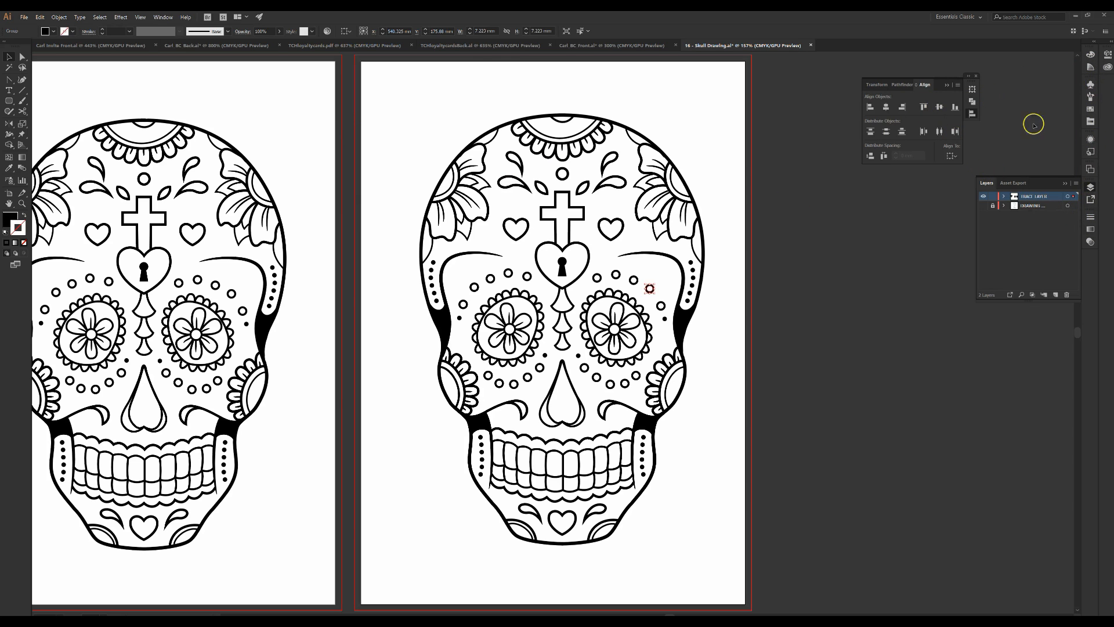
{"action": "left_click", "coordinate": [162, 18]}
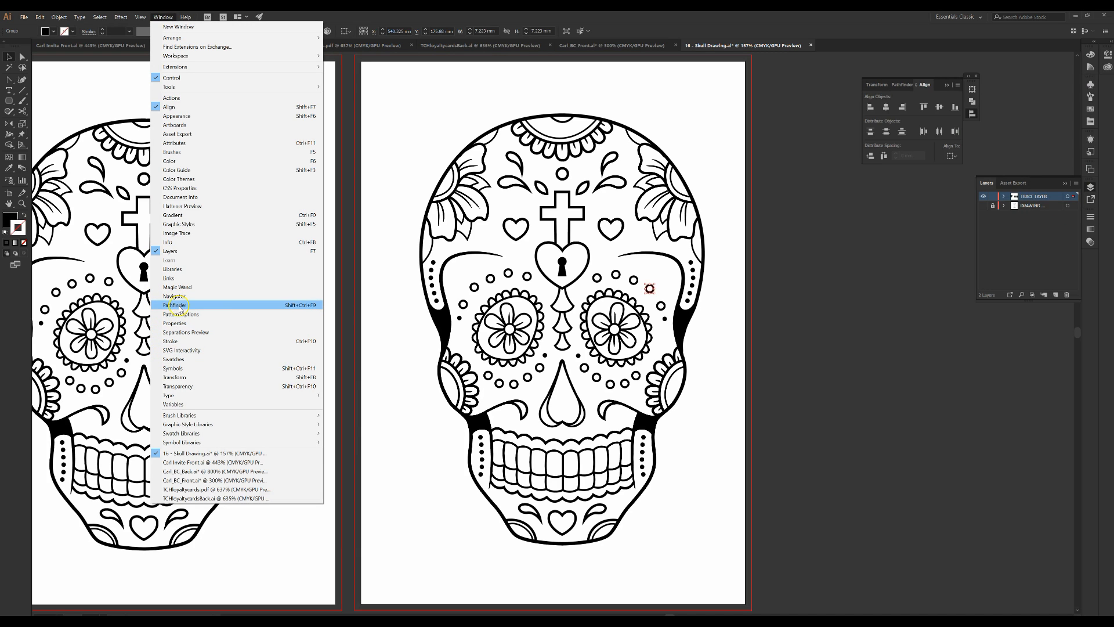
{"action": "left_click", "coordinate": [900, 85]}
{"action": "left_click", "coordinate": [900, 85]}
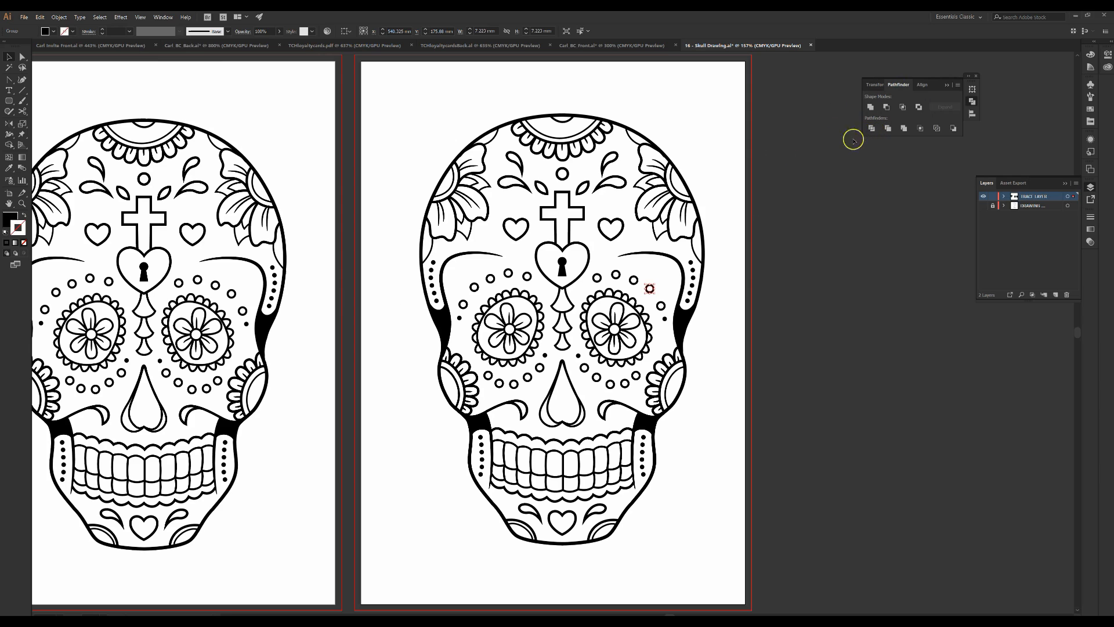
{"action": "left_click_drag", "start_coordinate": [379, 90], "coordinate": [718, 568]}
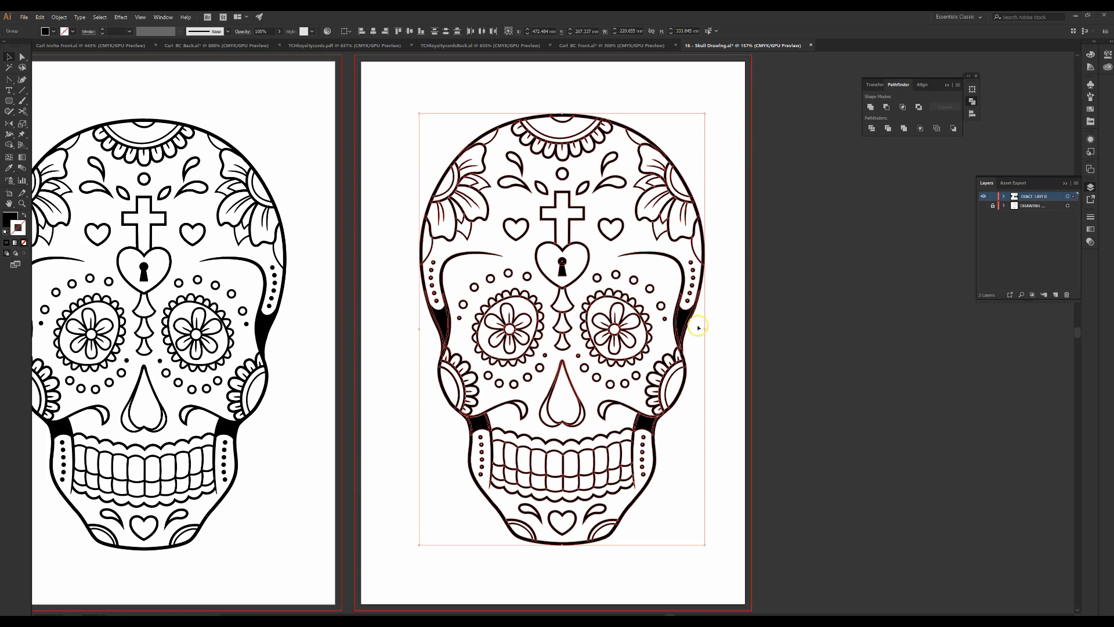
{"action": "left_click", "coordinate": [870, 108]}
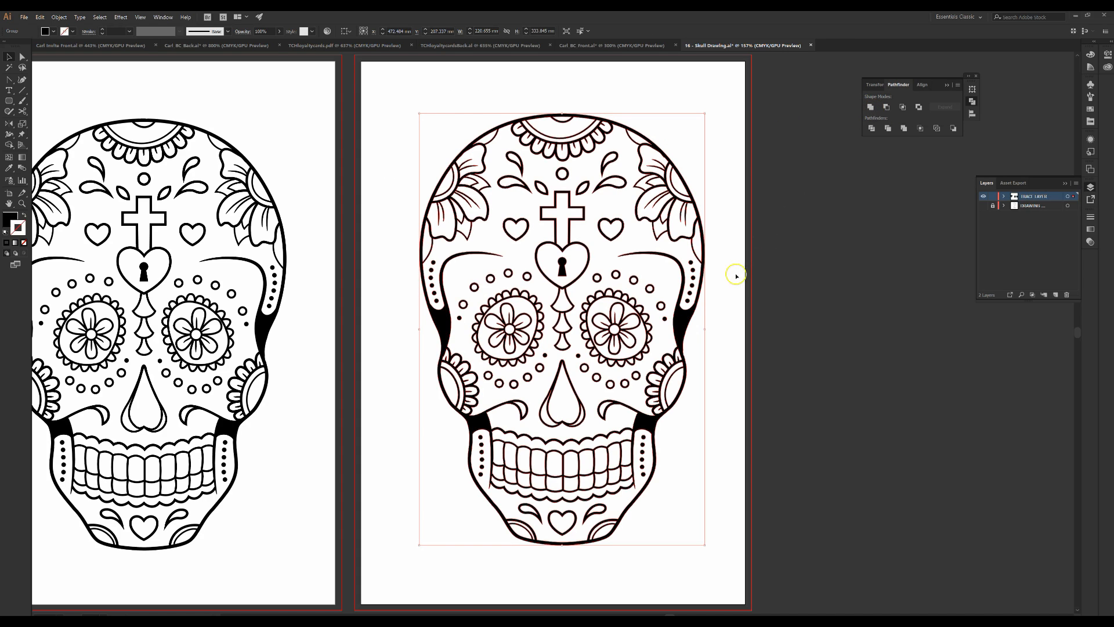
Zoom in on the eye area to check the united outlines and reapply Unite to the selection
{"action": "scroll", "coordinate": [653, 342], "scroll_direction": "up", "scroll_amount": 5}
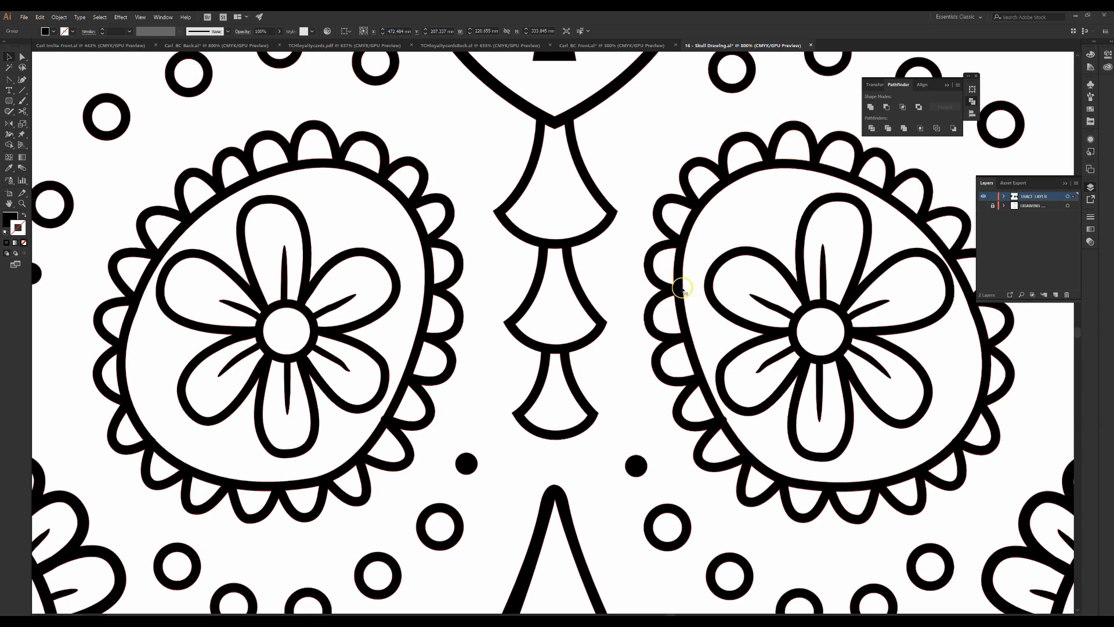
{"action": "left_click", "coordinate": [595, 141]}
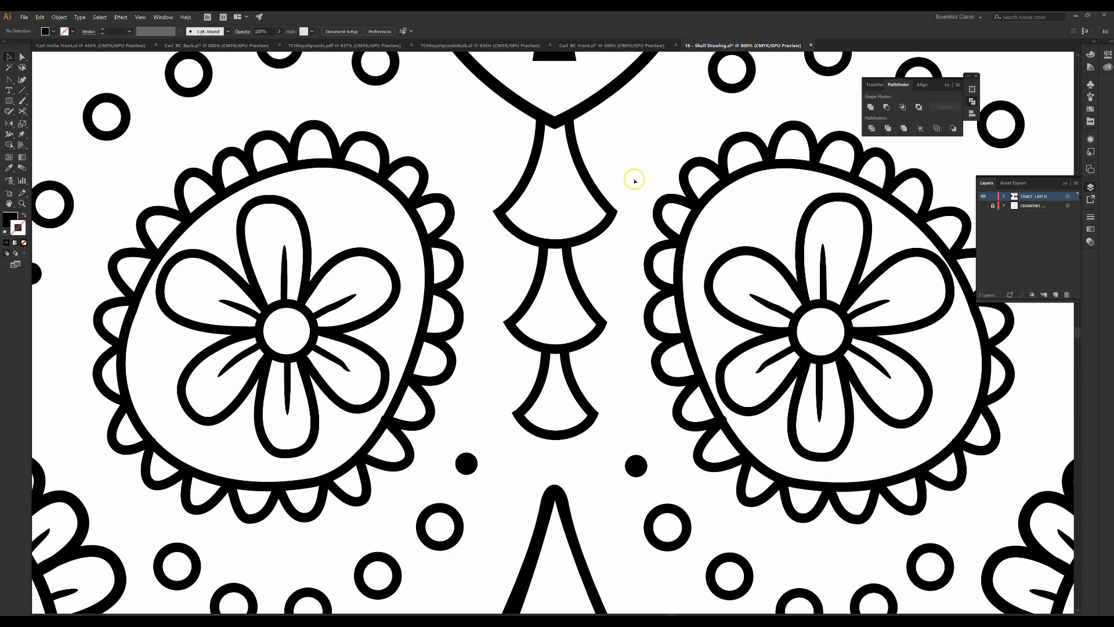
{"action": "left_click", "coordinate": [682, 195]}
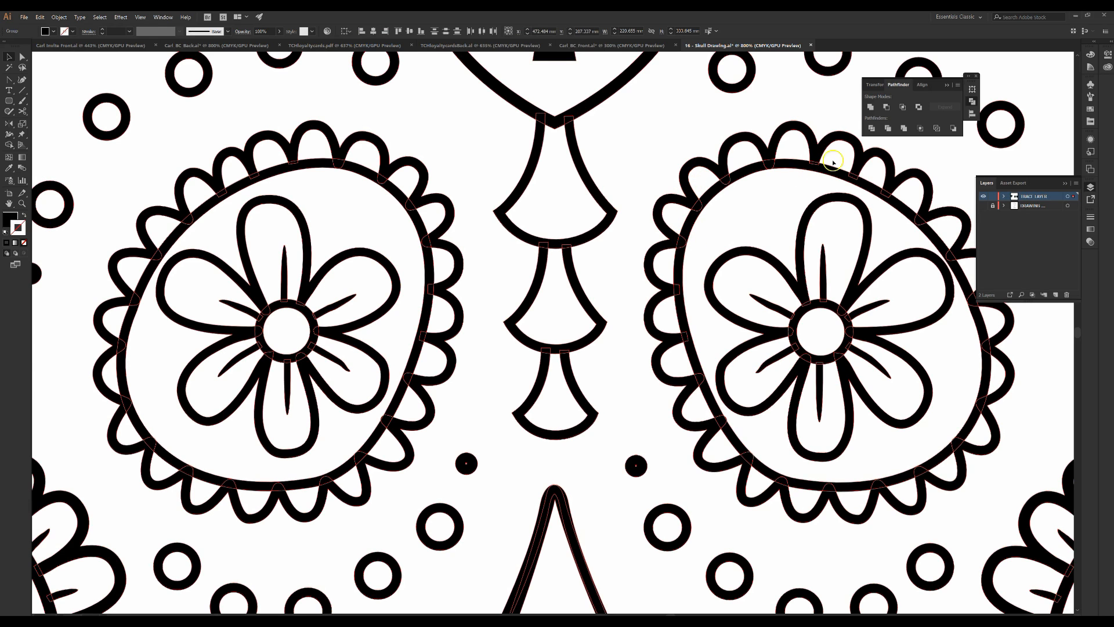
{"action": "left_click", "coordinate": [870, 107]}
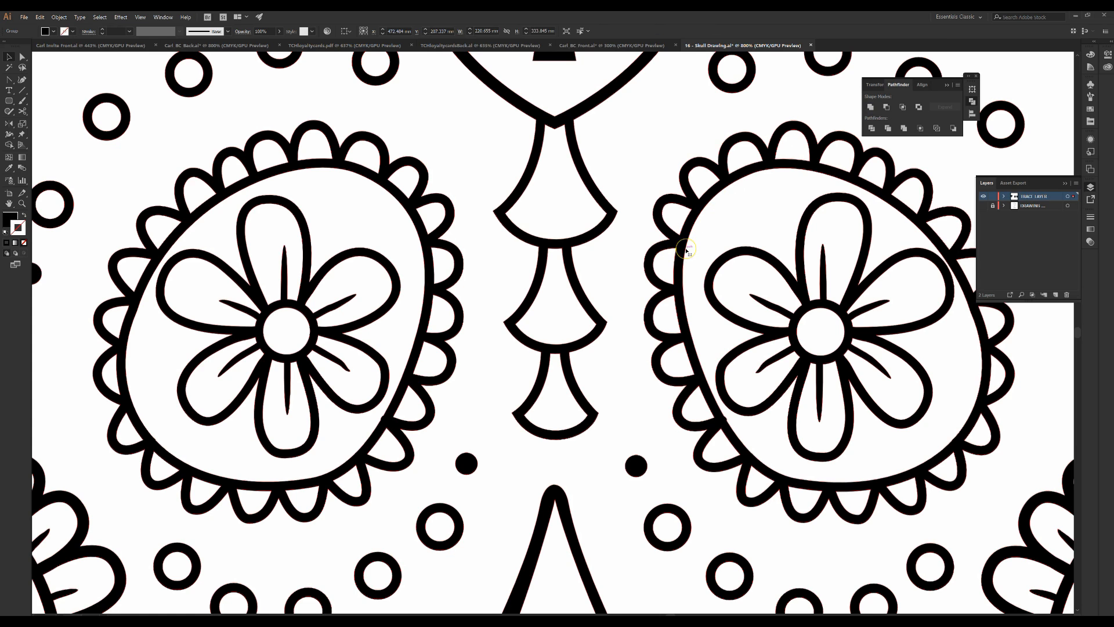
{"action": "key", "text": "ctrl+0"}
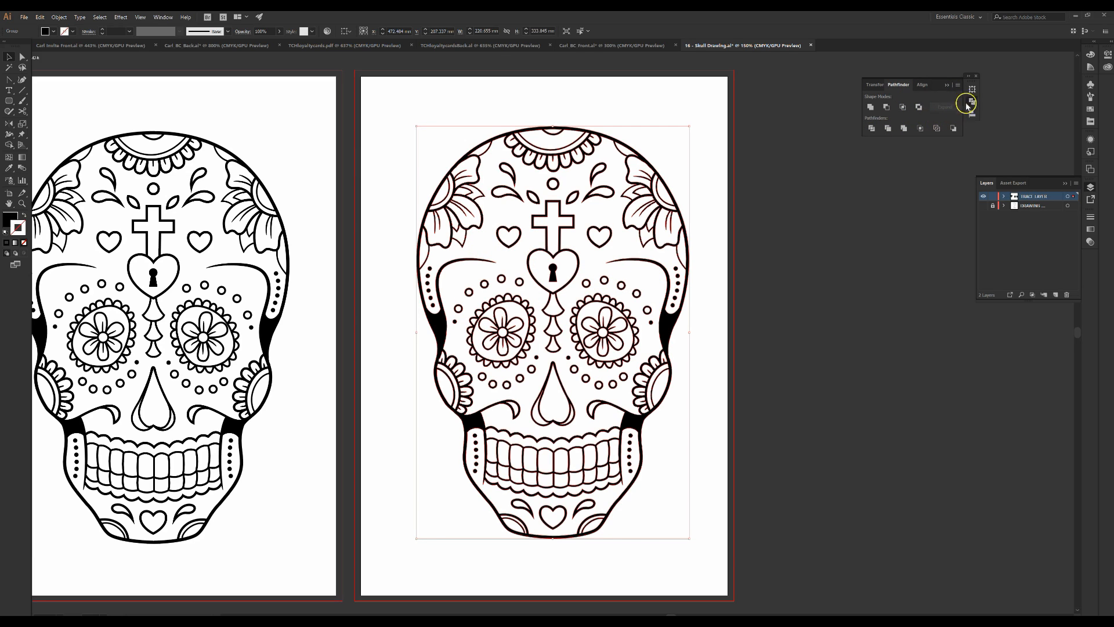
Make the skull a compound shape and expand it into a compound path
{"action": "left_click", "coordinate": [958, 86]}
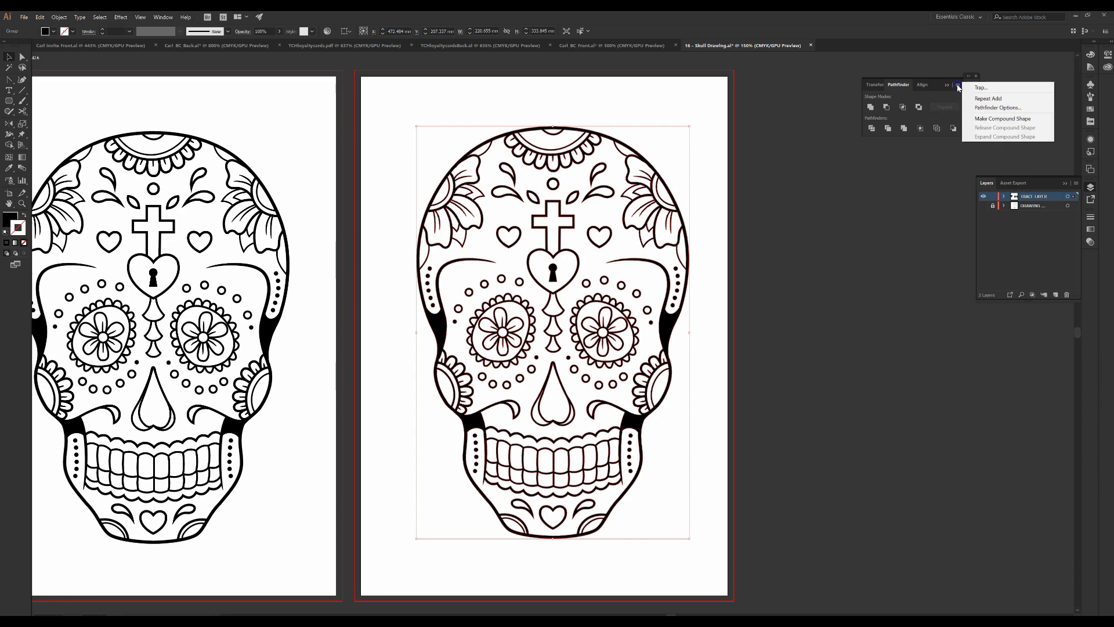
{"action": "left_click", "coordinate": [991, 118]}
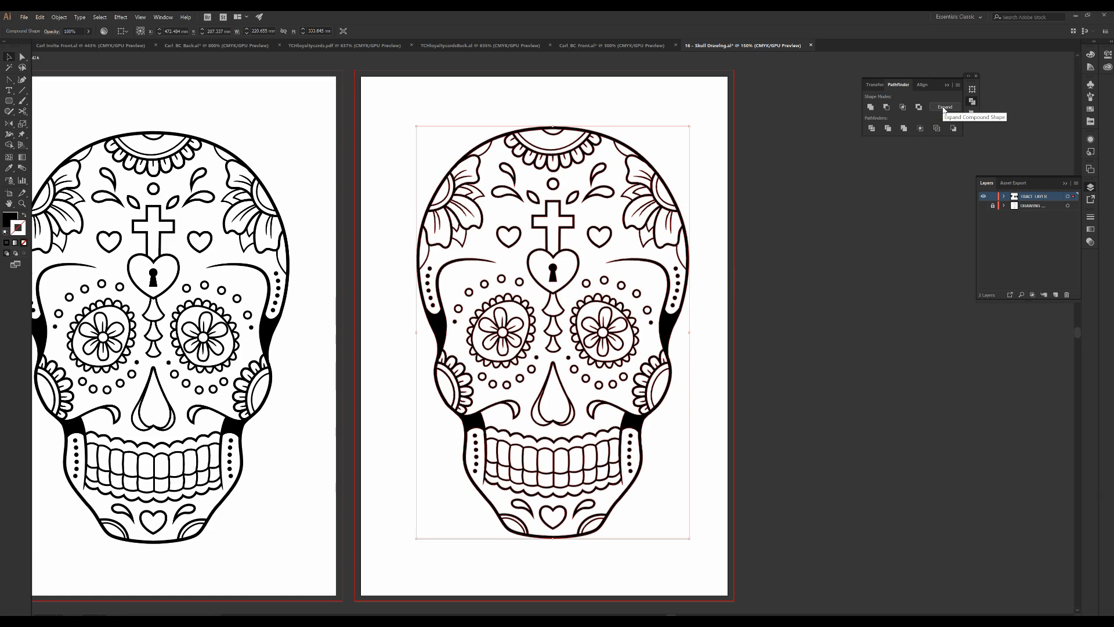
{"action": "left_click", "coordinate": [956, 85]}
{"action": "left_click", "coordinate": [932, 99]}
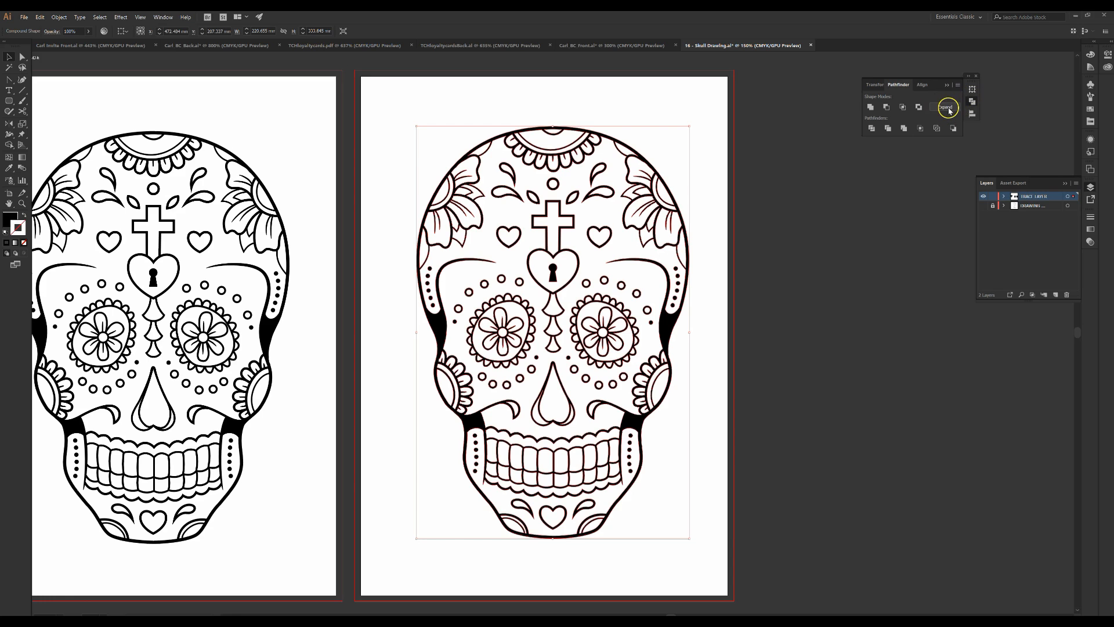
{"action": "left_click", "coordinate": [948, 108]}
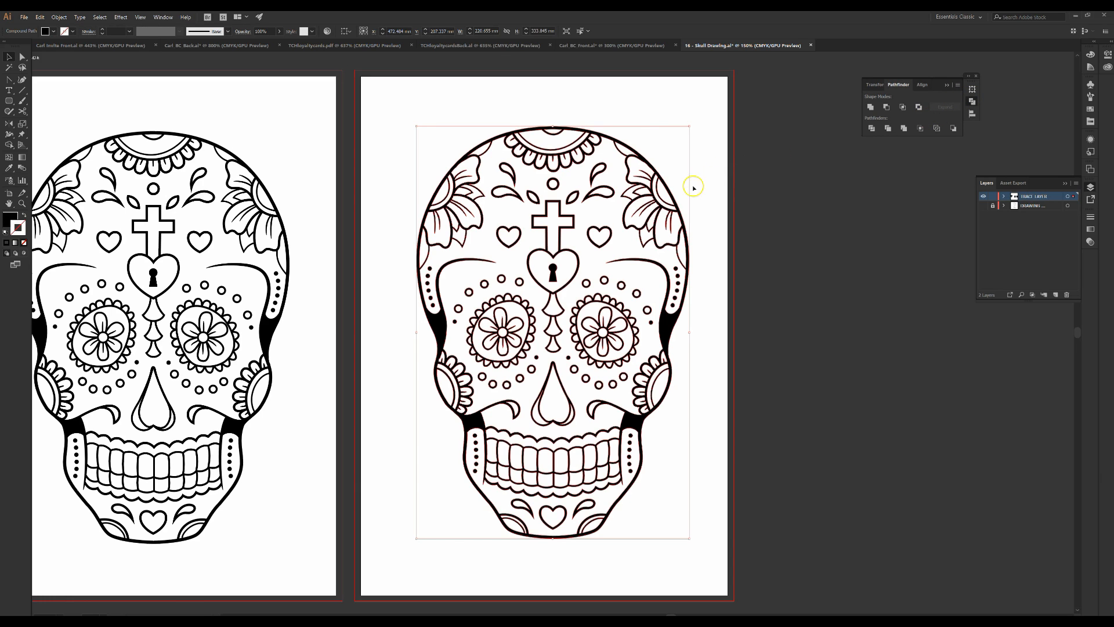
{"action": "left_click", "coordinate": [648, 120]}
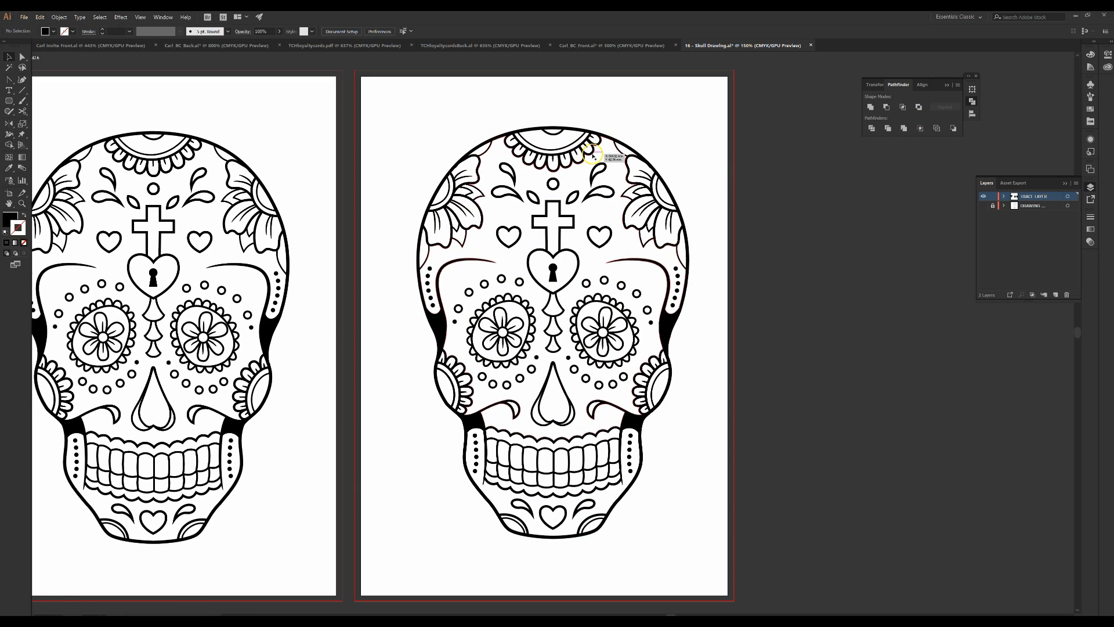
{"action": "left_click", "coordinate": [593, 155]}
{"action": "left_click", "coordinate": [634, 112]}
{"action": "left_click", "coordinate": [439, 329]}
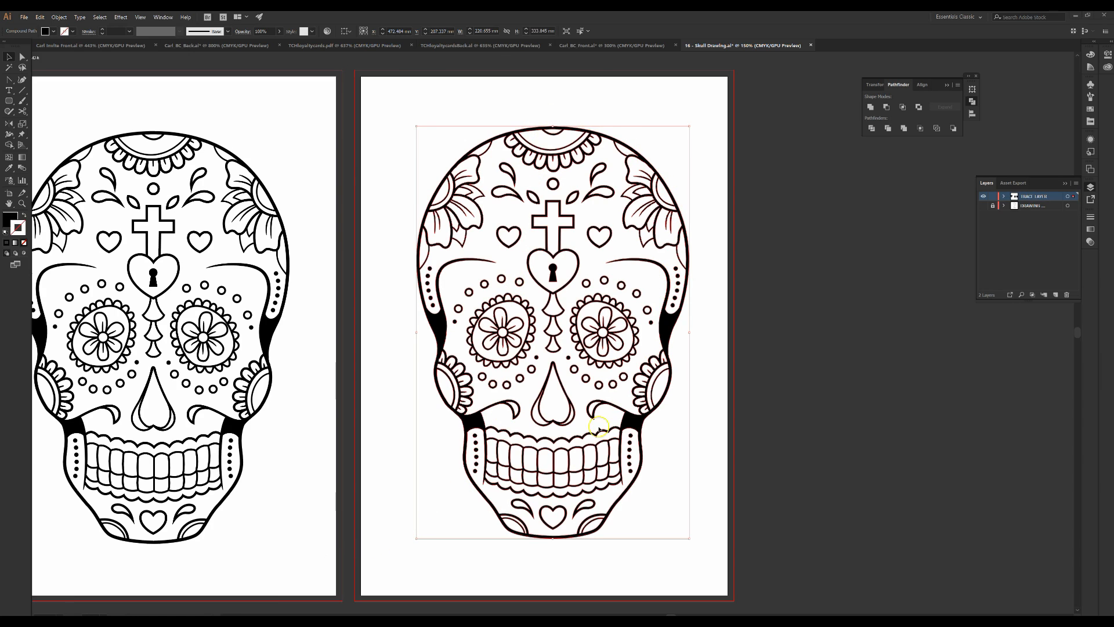
{"action": "left_click", "coordinate": [23, 216]}
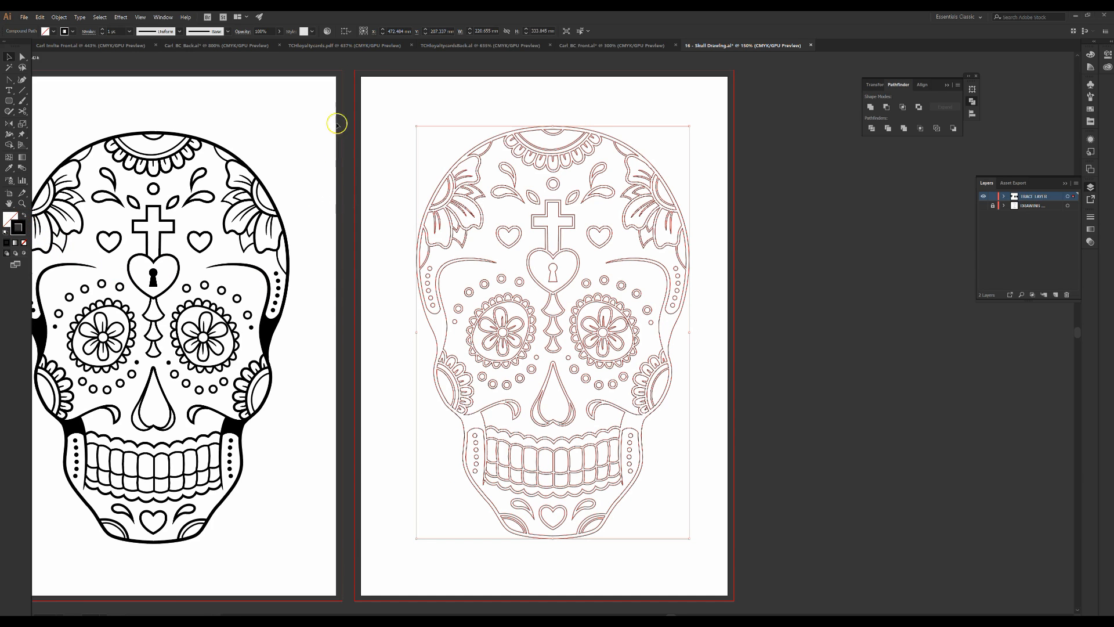
{"action": "left_click", "coordinate": [370, 112]}
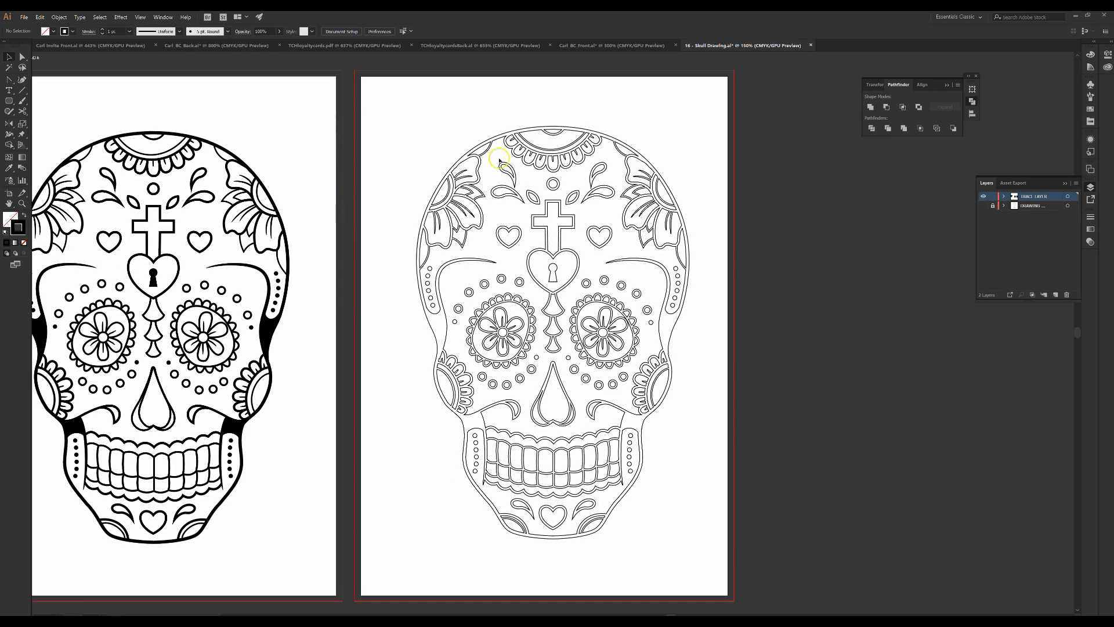
{"action": "left_click", "coordinate": [439, 256]}
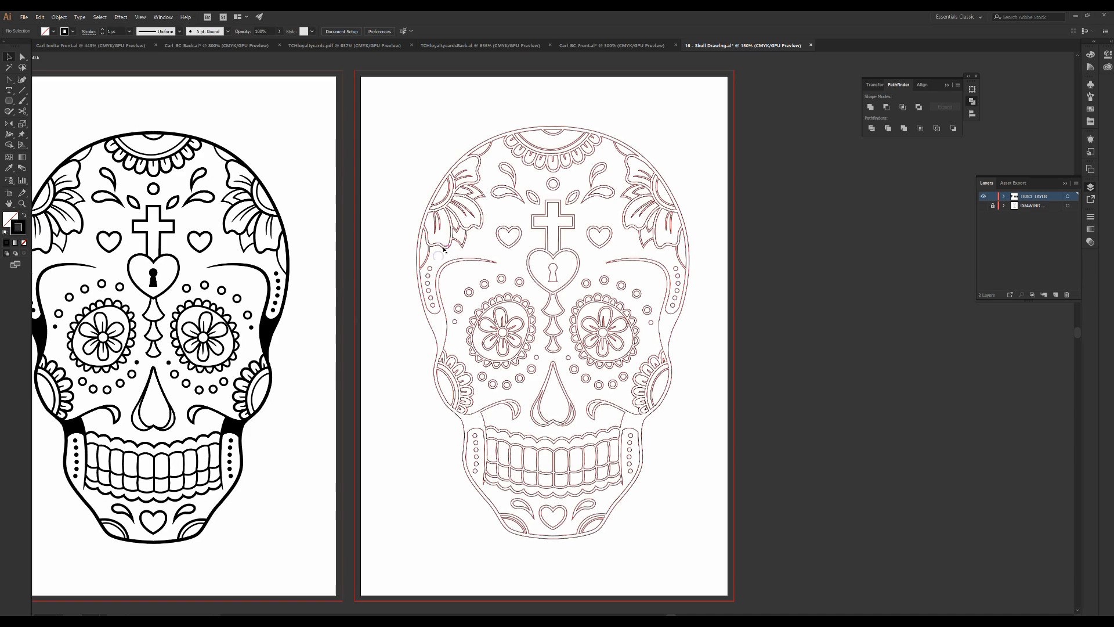
{"action": "left_click", "coordinate": [23, 216]}
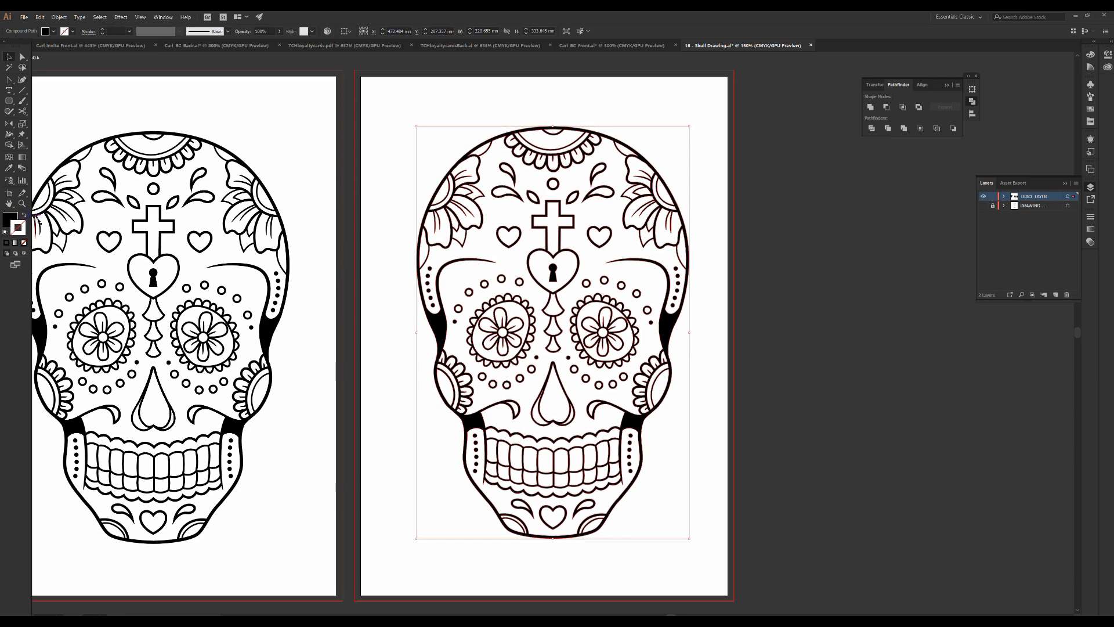
Turn on a dashed line for the skull's stroke and choose a tapered width profile
{"action": "left_click", "coordinate": [1091, 217]}
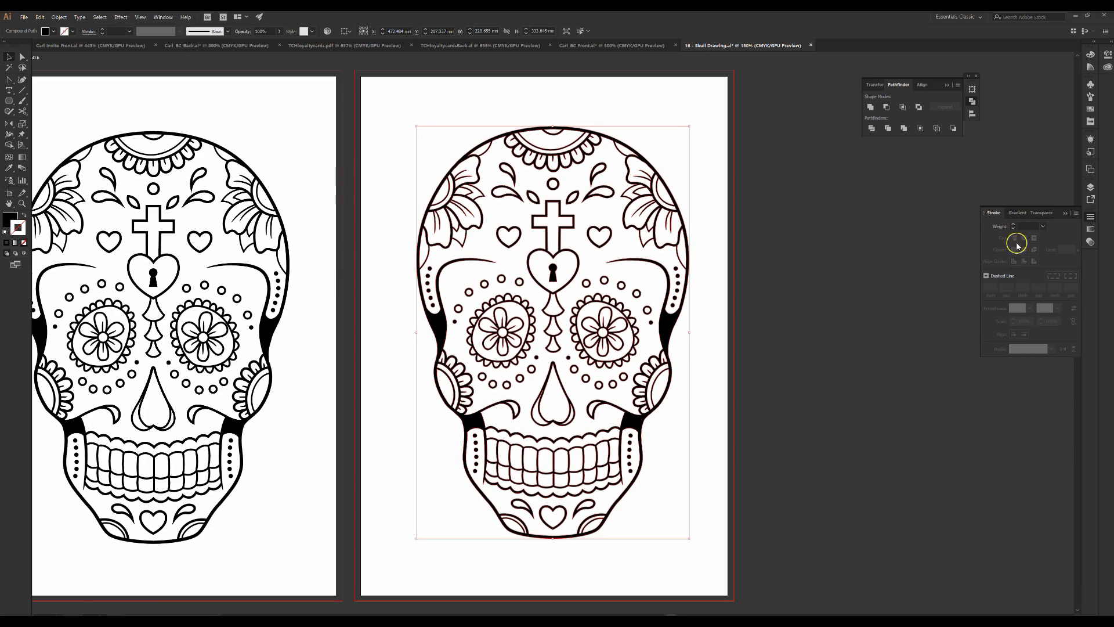
{"action": "left_click", "coordinate": [986, 276]}
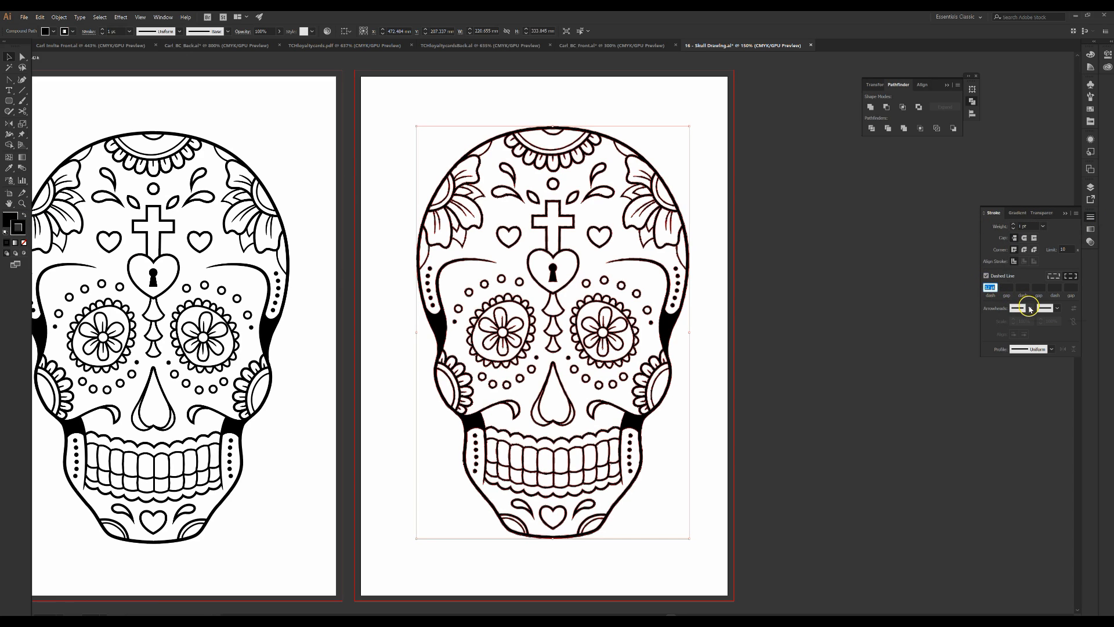
{"action": "left_click", "coordinate": [1007, 287]}
{"action": "left_click", "coordinate": [1007, 287]}
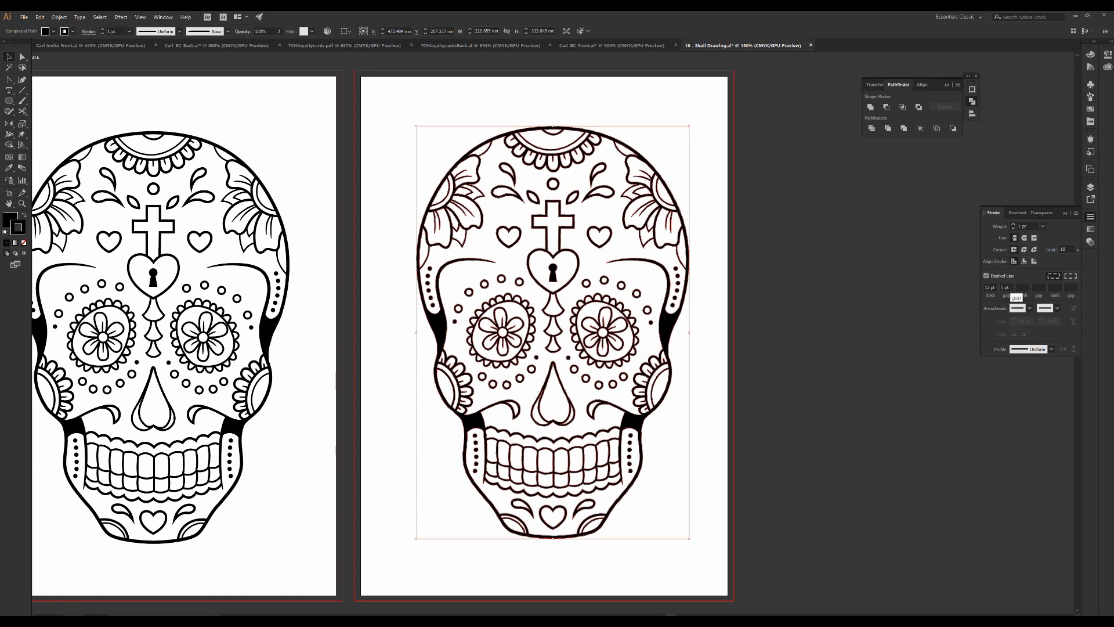
{"action": "left_click", "coordinate": [1010, 287]}
{"action": "left_click", "coordinate": [1052, 348]}
{"action": "left_click", "coordinate": [1027, 405]}
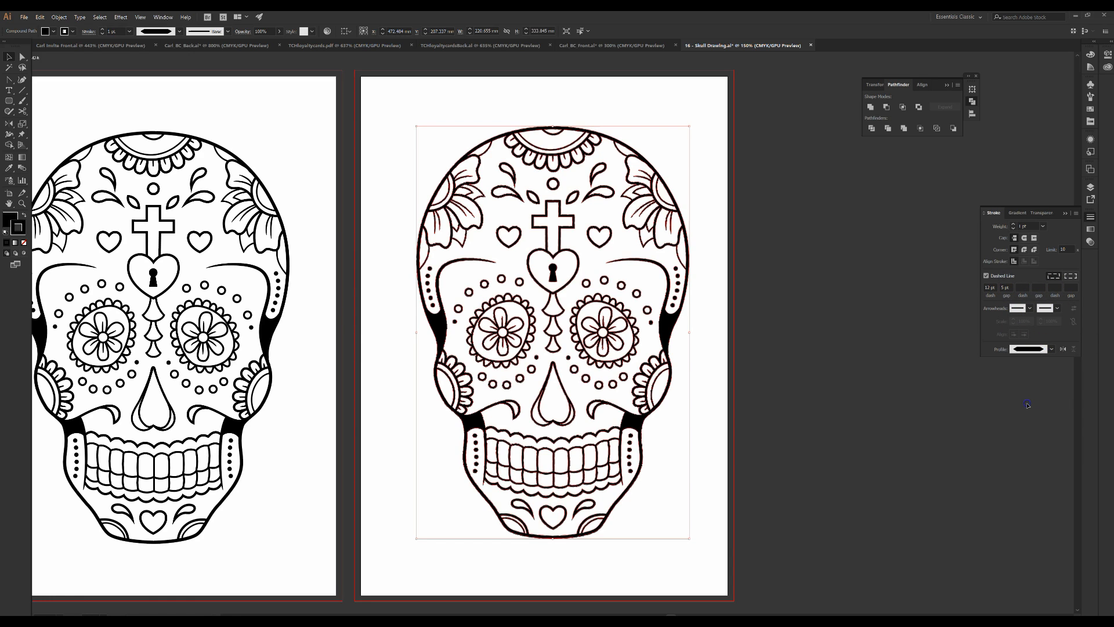
{"action": "left_click", "coordinate": [1045, 350]}
{"action": "left_click", "coordinate": [1035, 378]}
Deselect everything and turn off the Dashed Line option
{"action": "key", "text": "ctrl+shift+a"}
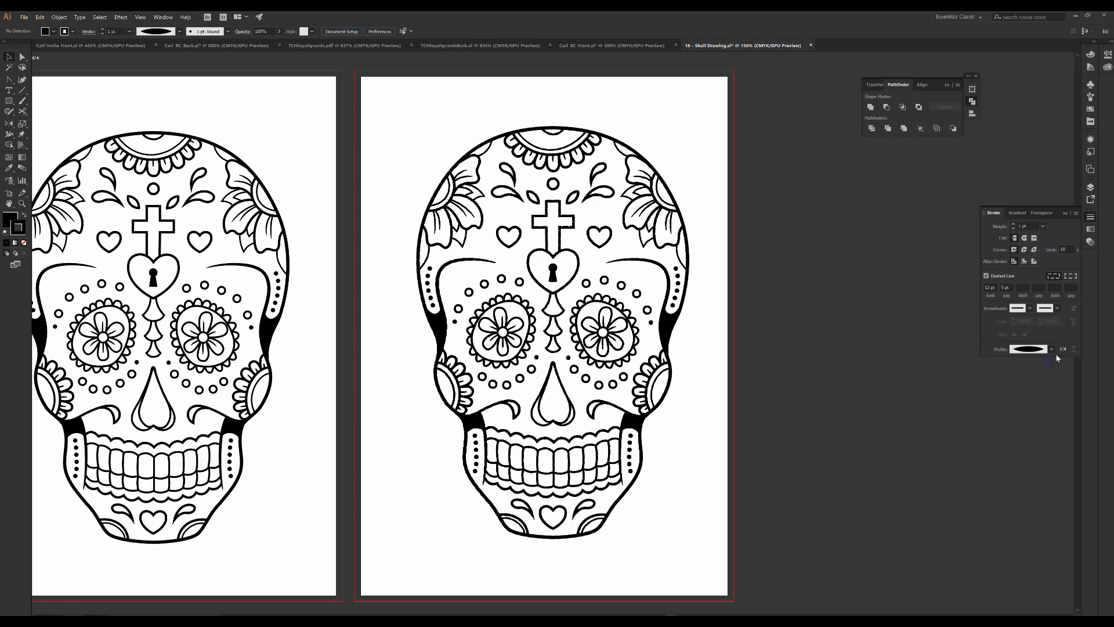
{"action": "left_click", "coordinate": [1057, 309]}
{"action": "left_click", "coordinate": [1024, 284]}
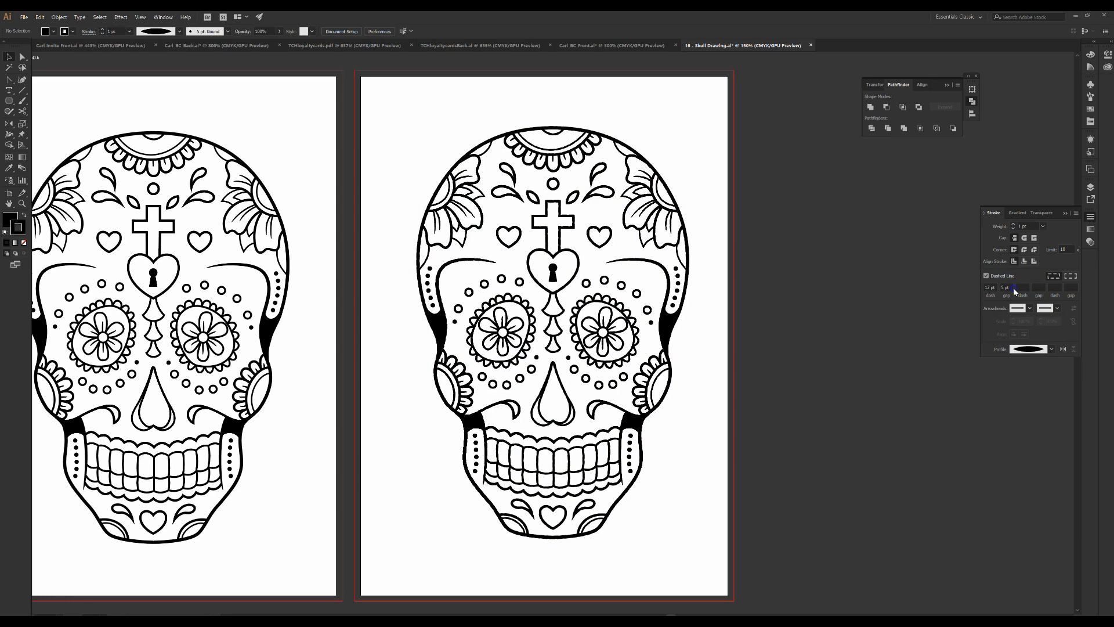
{"action": "left_click", "coordinate": [986, 275]}
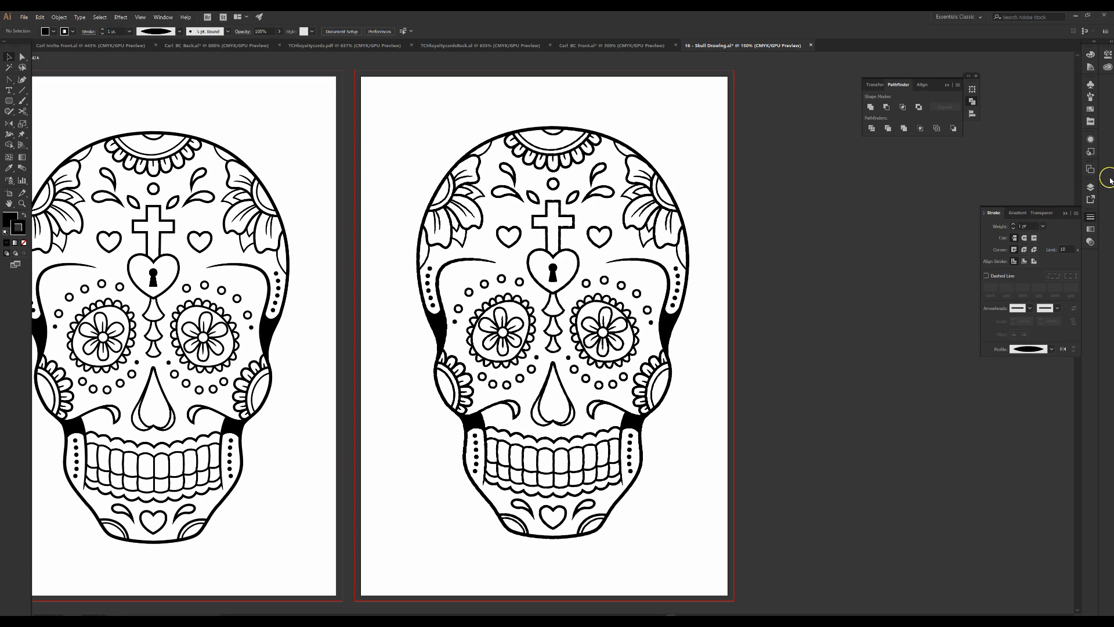
Apply the Charcoal - Feather art brush to the skull's outlines and confirm its brush options
{"action": "left_click", "coordinate": [1091, 97]}
{"action": "left_click", "coordinate": [1036, 125]}
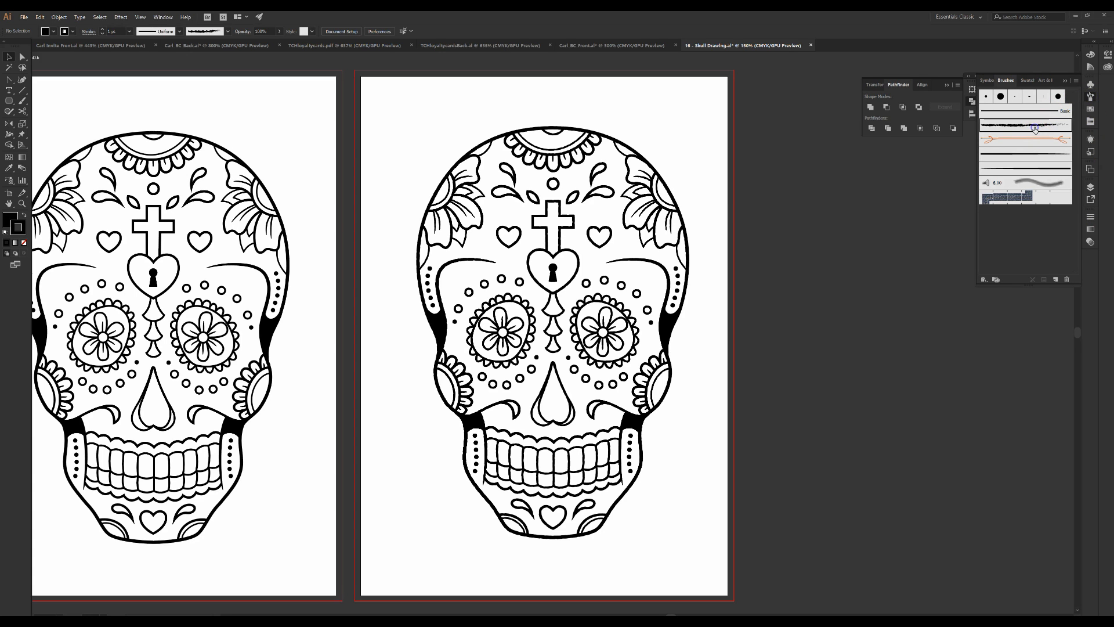
{"action": "left_click", "coordinate": [586, 284]}
{"action": "left_click", "coordinate": [1008, 125]}
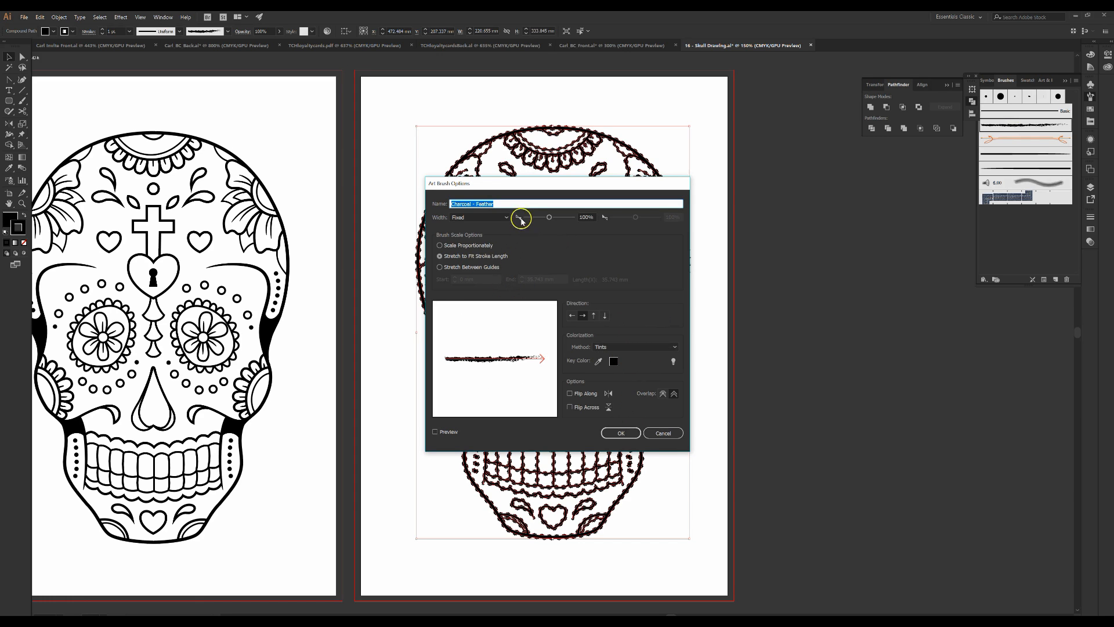
{"action": "left_click_drag", "start_coordinate": [615, 187], "coordinate": [892, 209]}
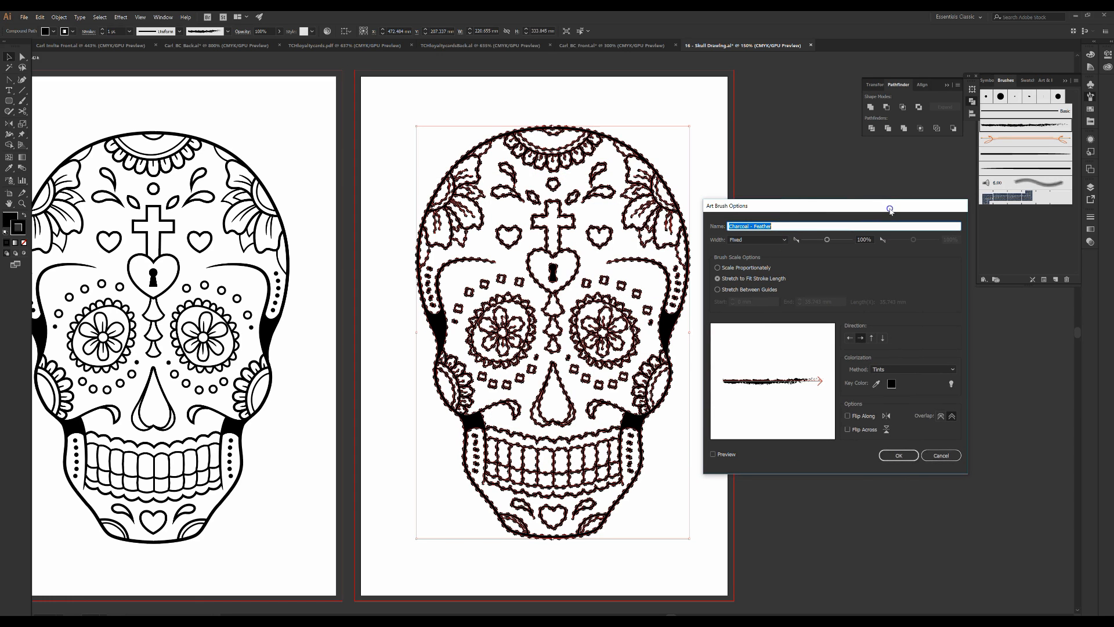
{"action": "left_click", "coordinate": [895, 456]}
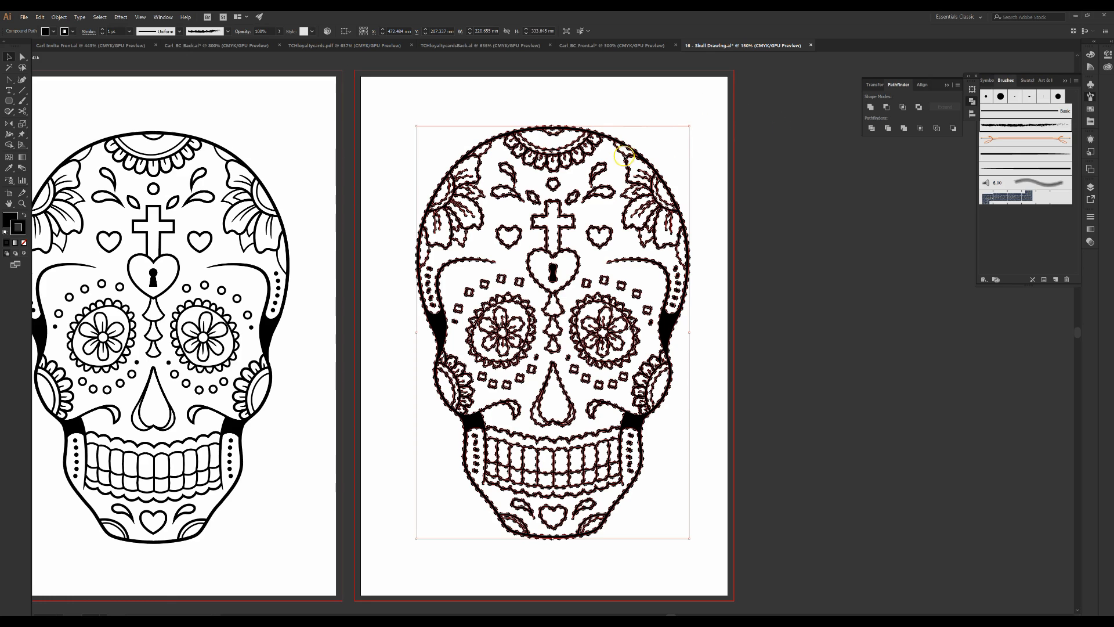
Undo the art brush application and reselect the skull
{"action": "key", "text": "ctrl+h"}
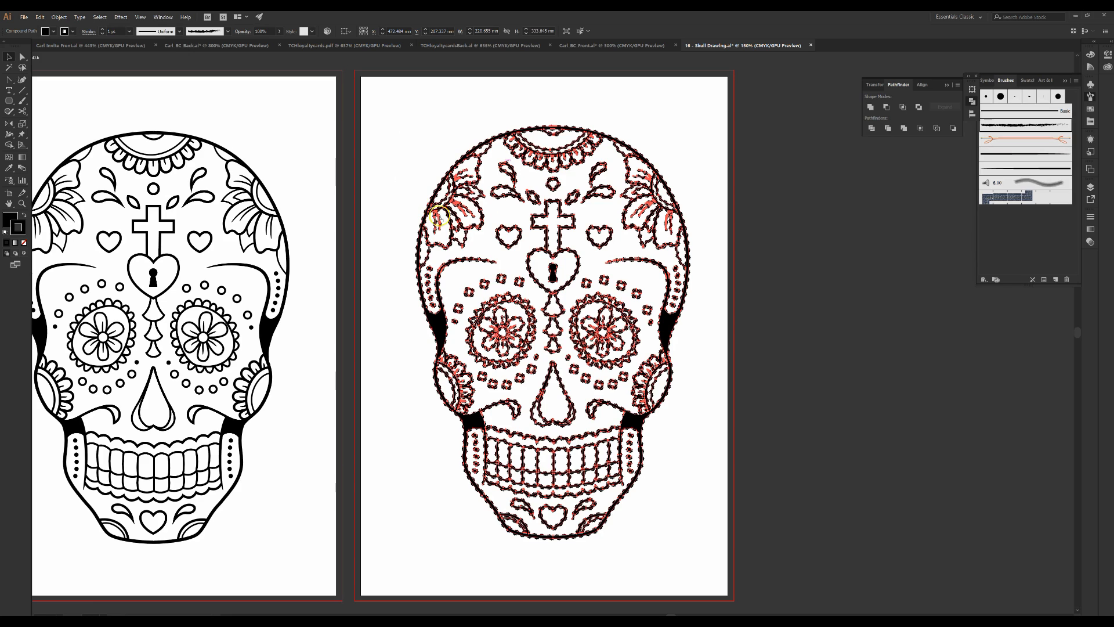
{"action": "left_click", "coordinate": [40, 17]}
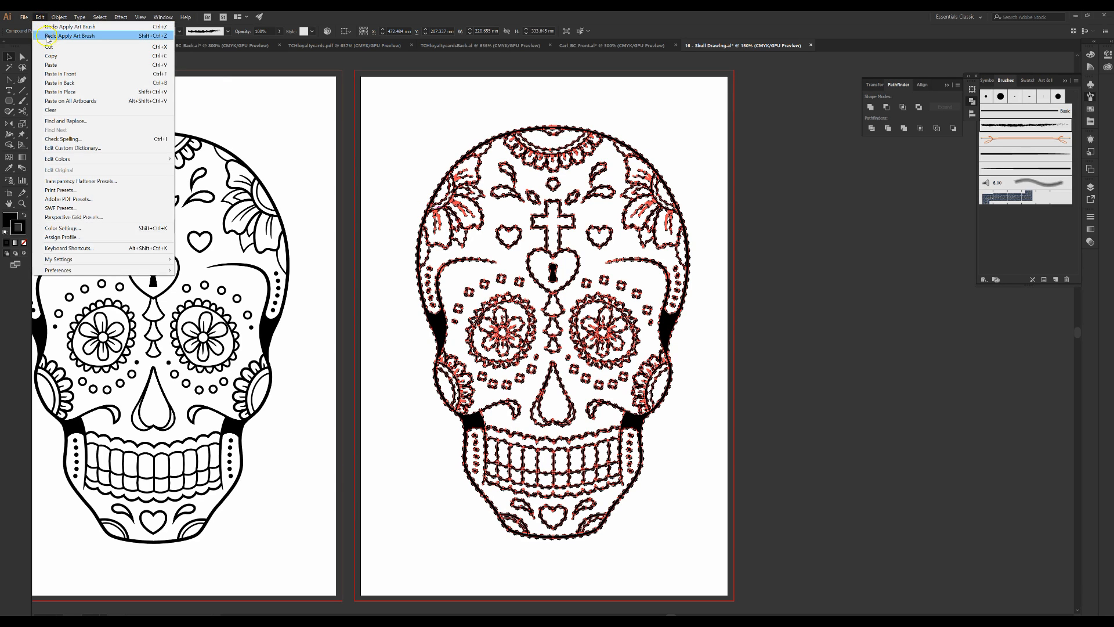
{"action": "left_click", "coordinate": [57, 28]}
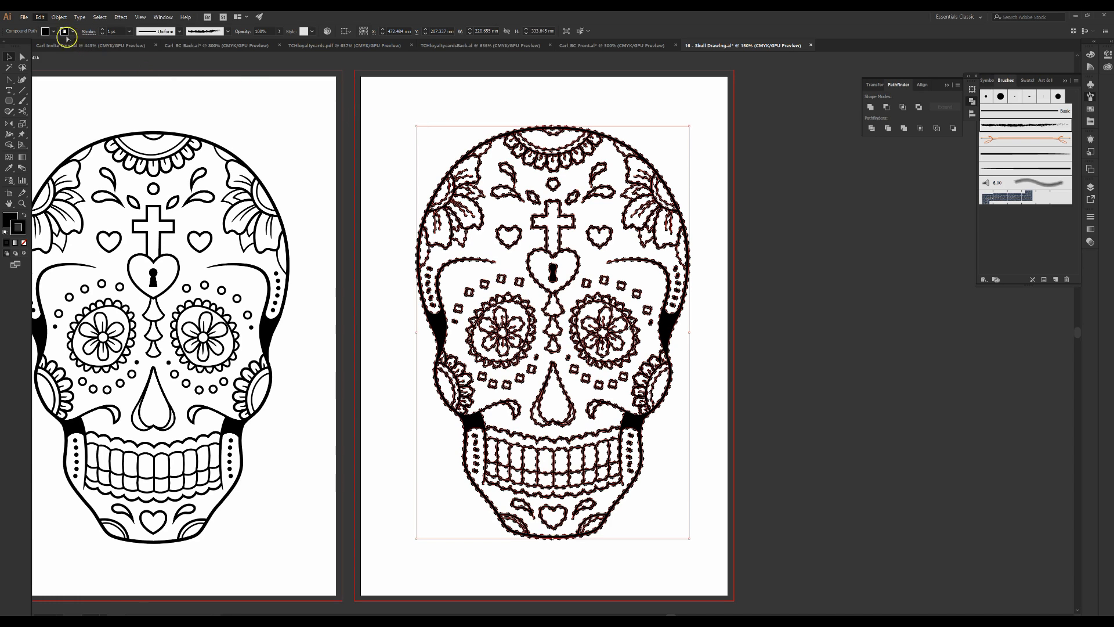
{"action": "key", "text": "ctrl+z"}
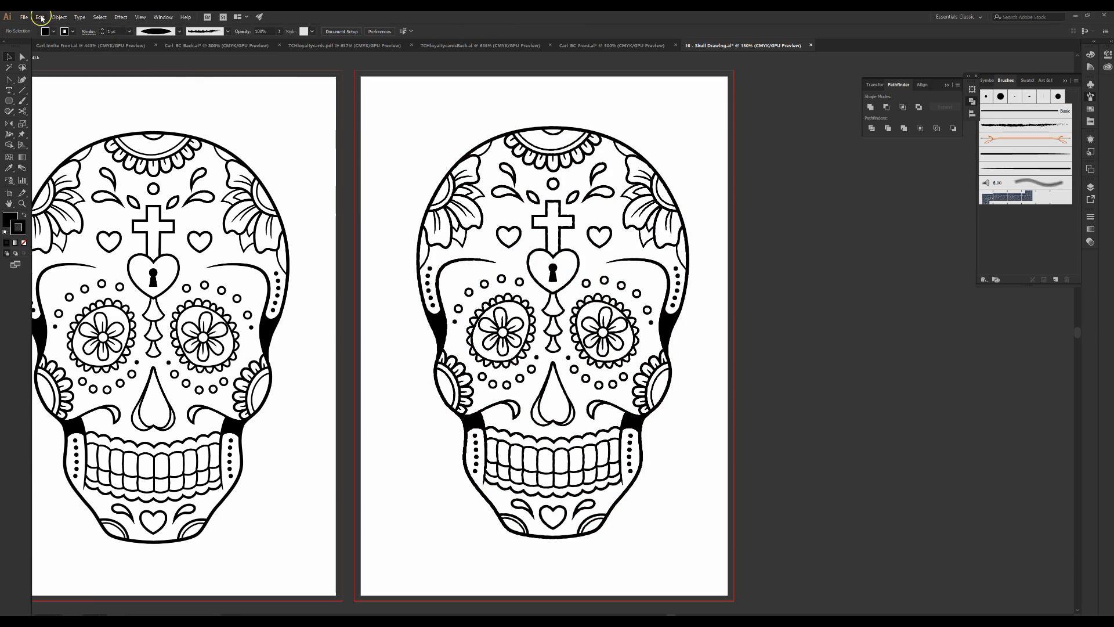
{"action": "left_click", "coordinate": [429, 290]}
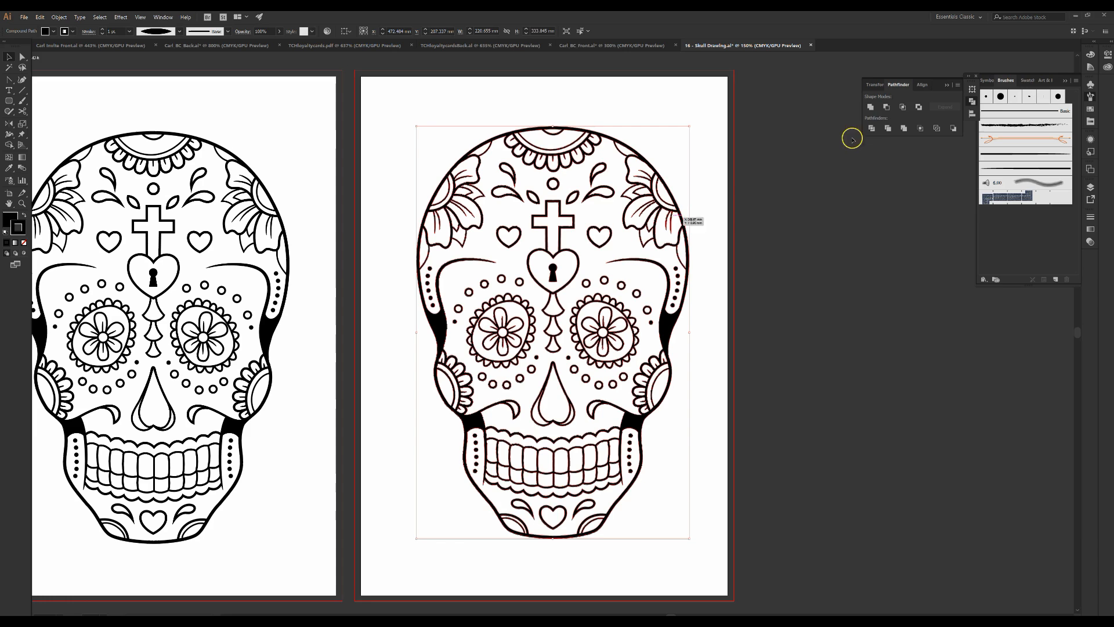
Select the whole skull and make it a compound shape with Pathfinder
{"action": "left_click", "coordinate": [958, 86]}
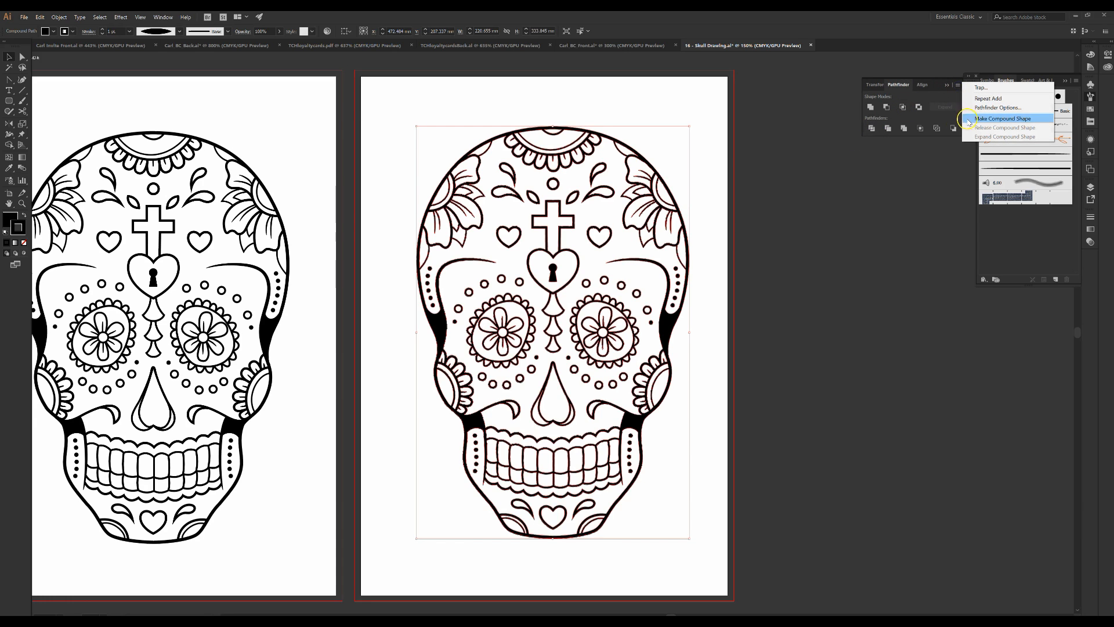
{"action": "left_click", "coordinate": [455, 107]}
{"action": "left_click_drag", "start_coordinate": [368, 116], "coordinate": [710, 540]}
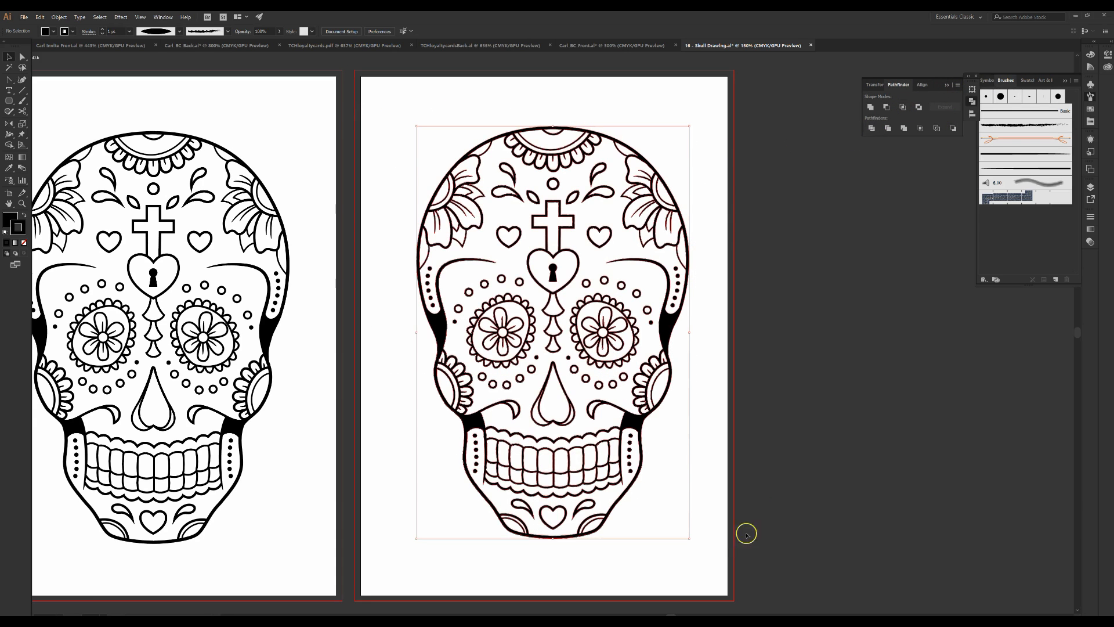
{"action": "left_click", "coordinate": [958, 86]}
{"action": "left_click", "coordinate": [968, 118]}
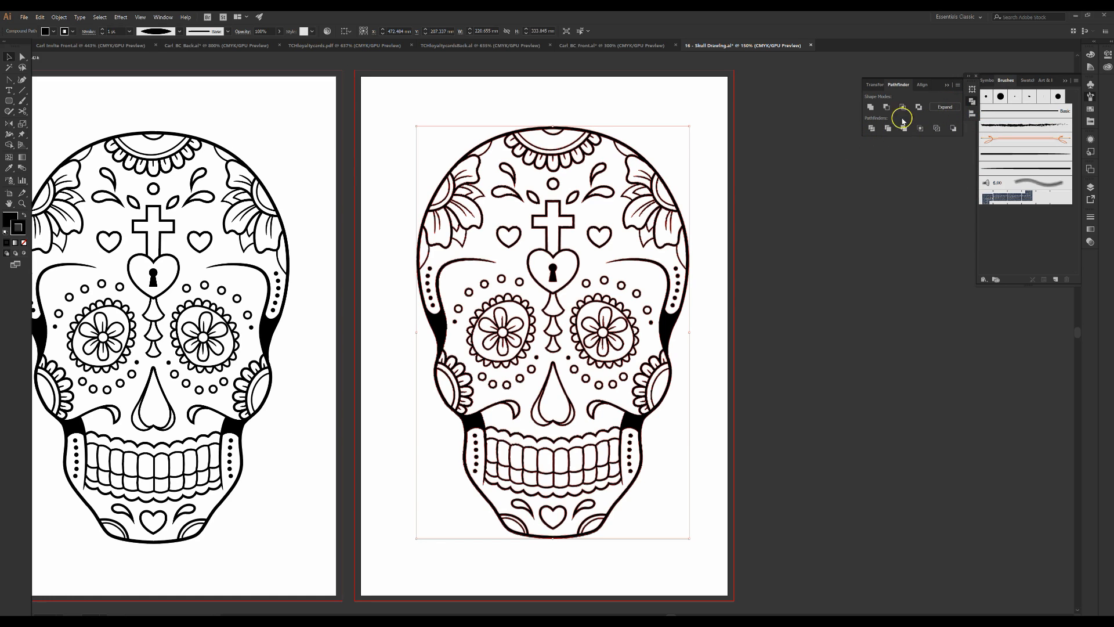
Delete all the skull artwork from the second artboard
{"action": "key", "text": "Delete"}
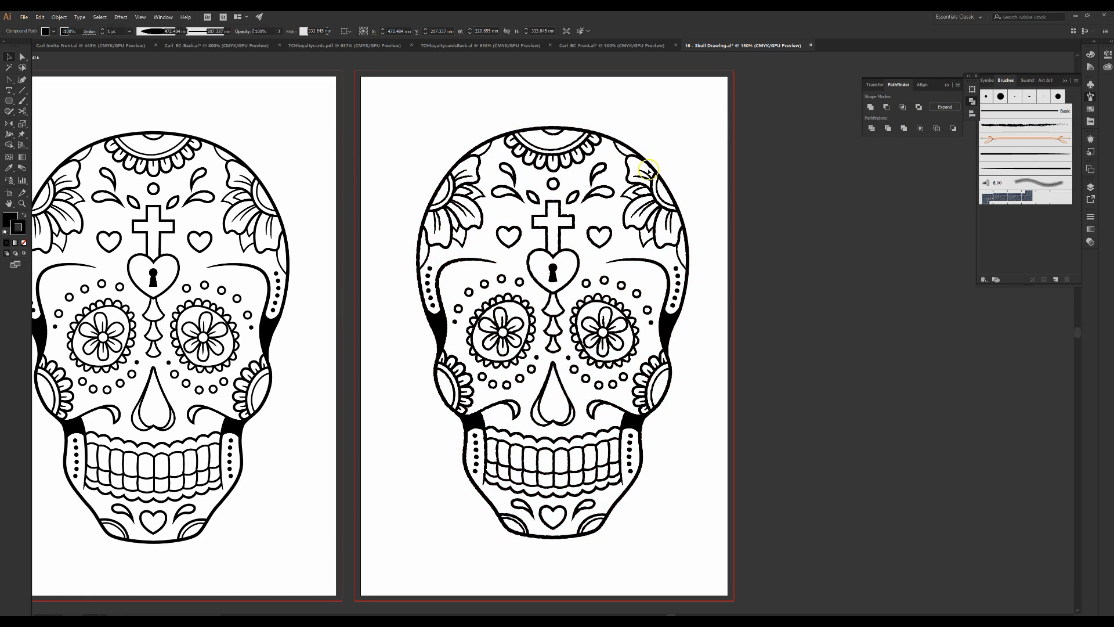
{"action": "left_click", "coordinate": [628, 193]}
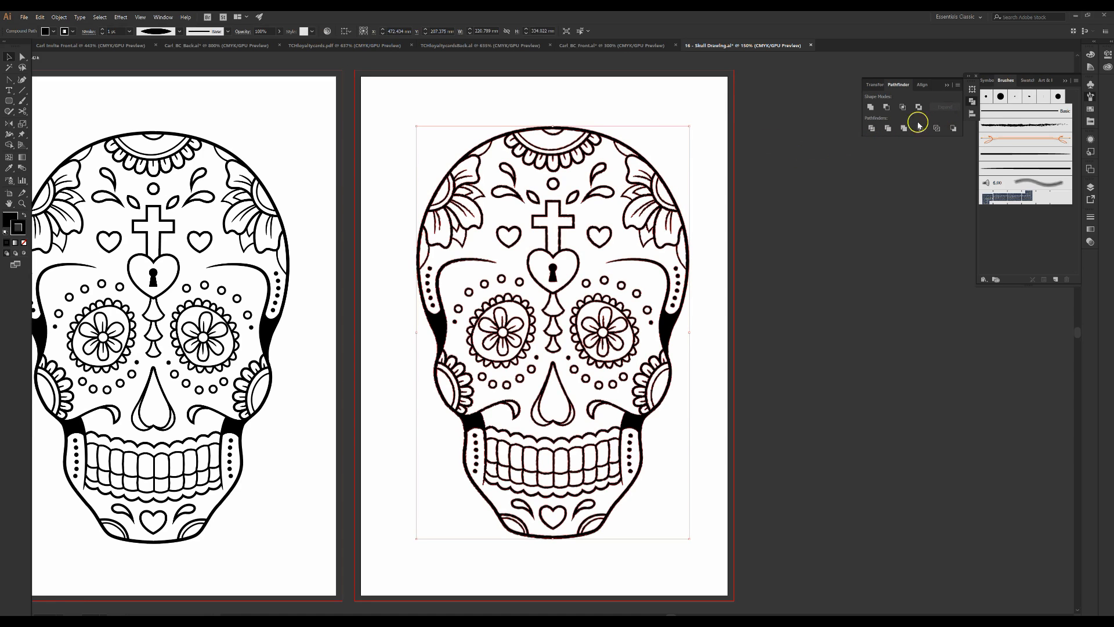
{"action": "left_click", "coordinate": [435, 109]}
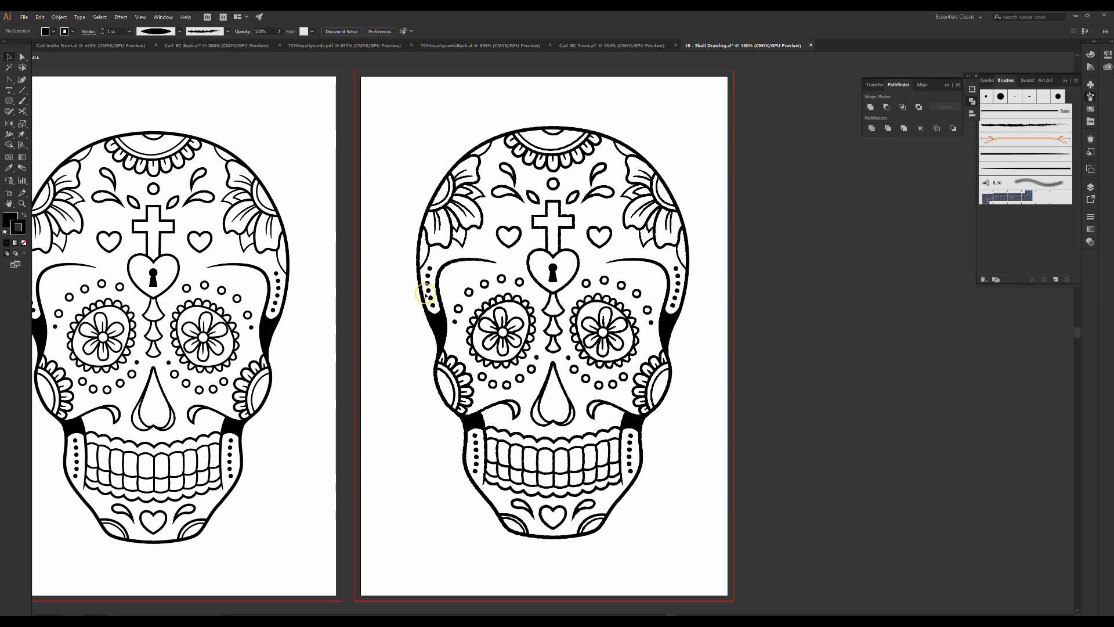
{"action": "left_click_drag", "start_coordinate": [462, 254], "coordinate": [727, 574]}
{"action": "key", "text": "Delete"}
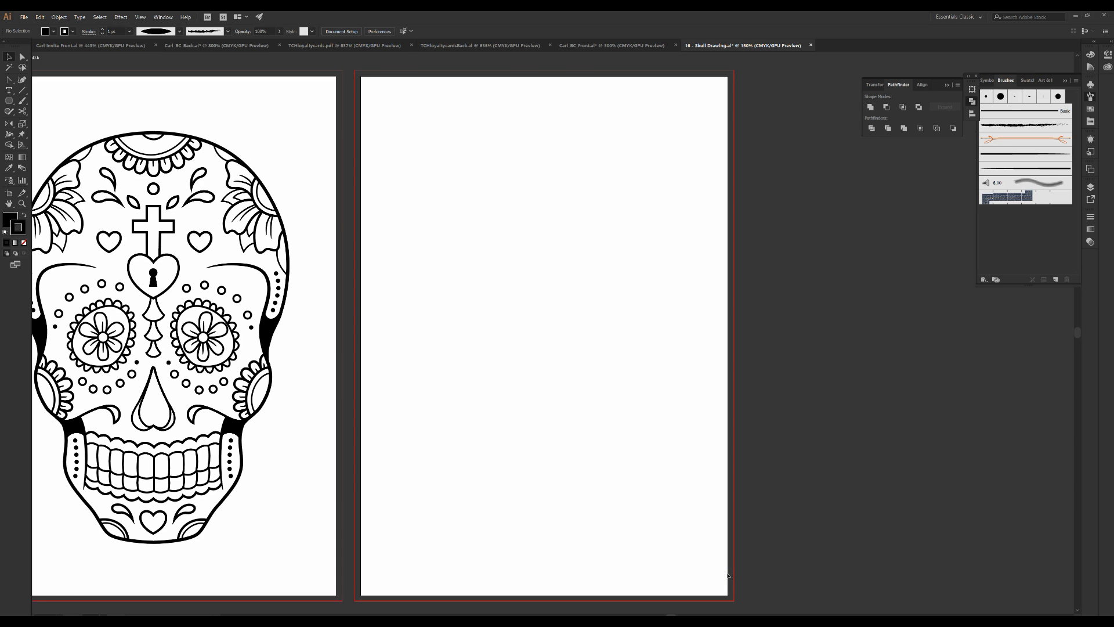
Paste a copy of the skull line art onto the empty second artboard and deselect it
{"action": "left_click_drag", "start_coordinate": [510, 525], "coordinate": [628, 525]}
{"action": "left_click_drag", "start_coordinate": [148, 130], "coordinate": [398, 550]}
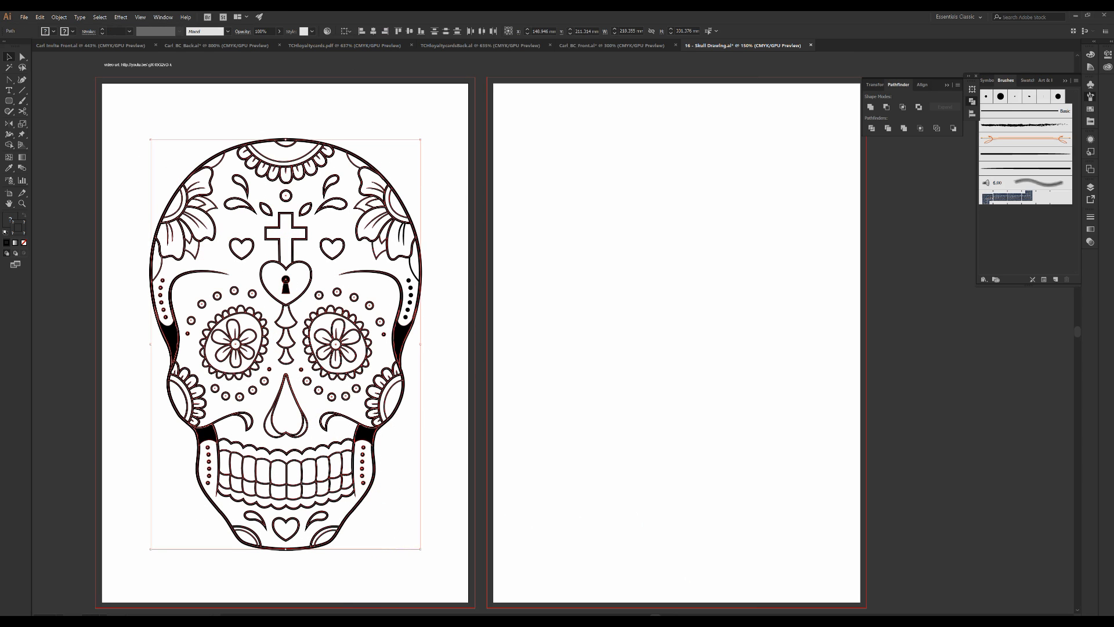
{"action": "key", "text": "ctrl+v"}
{"action": "left_click", "coordinate": [591, 143]}
{"action": "left_click", "coordinate": [512, 135]}
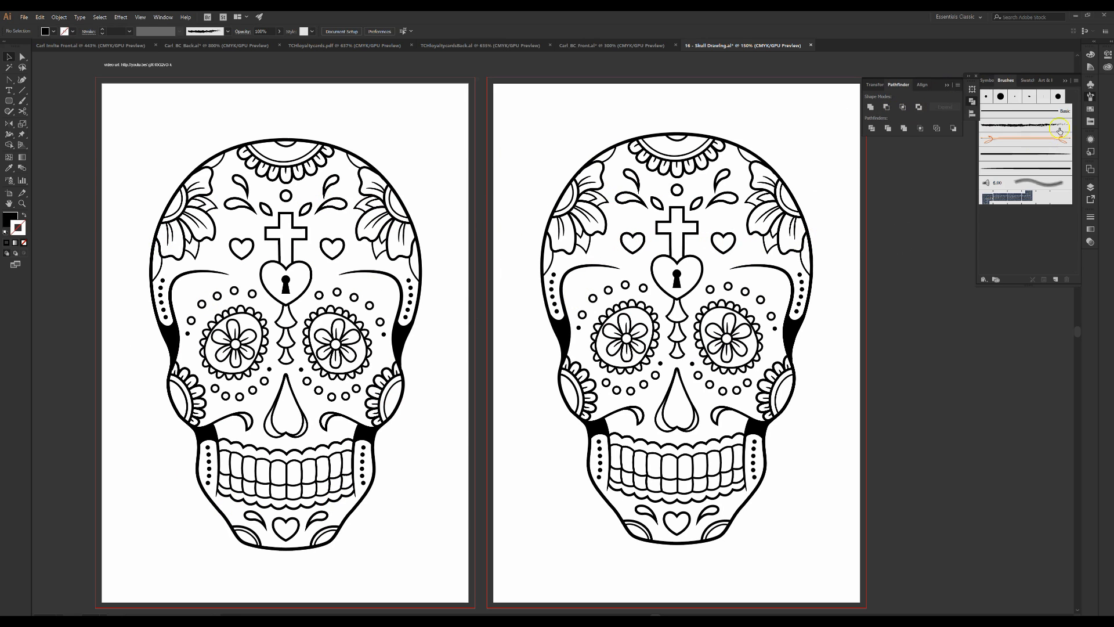
{"action": "left_click", "coordinate": [1065, 80]}
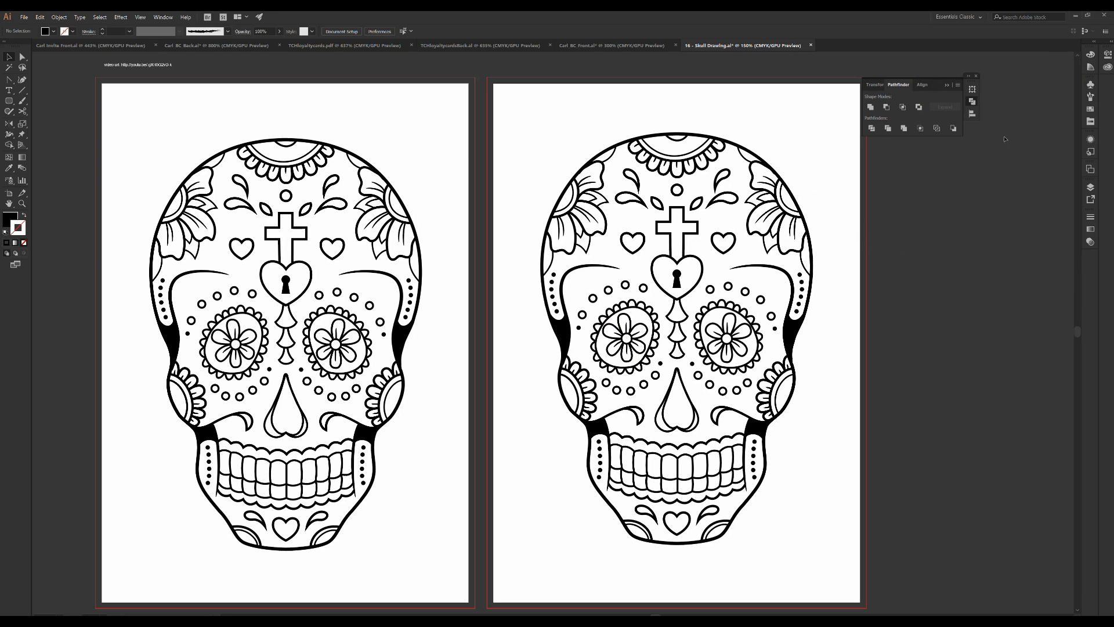
{"action": "left_click_drag", "start_coordinate": [902, 206], "coordinate": [687, 181]}
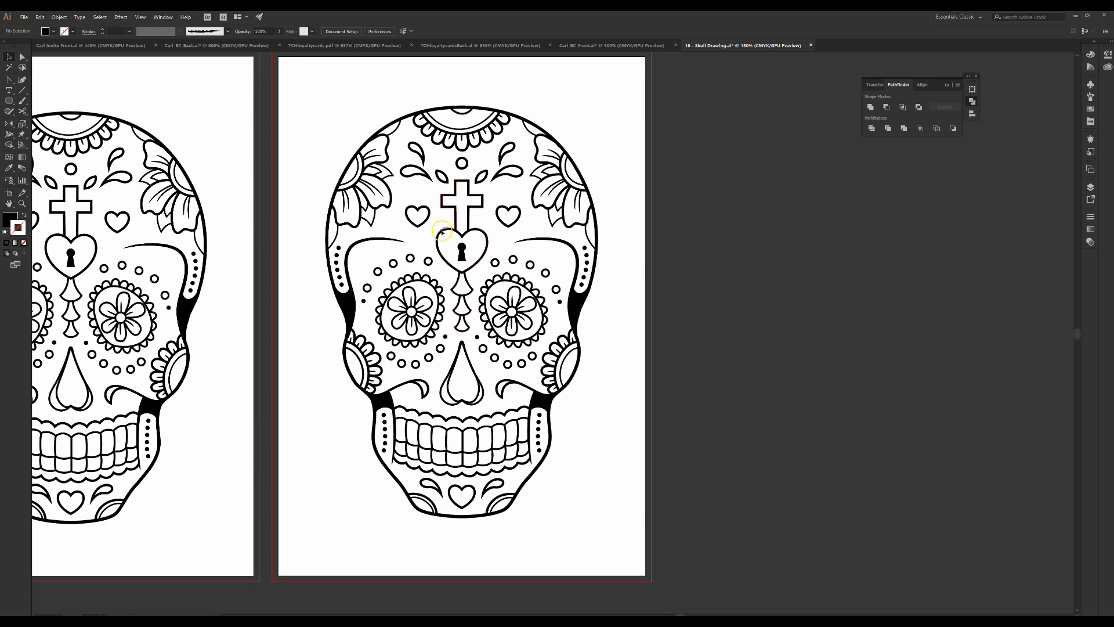
{"action": "left_click_drag", "start_coordinate": [613, 211], "coordinate": [655, 230]}
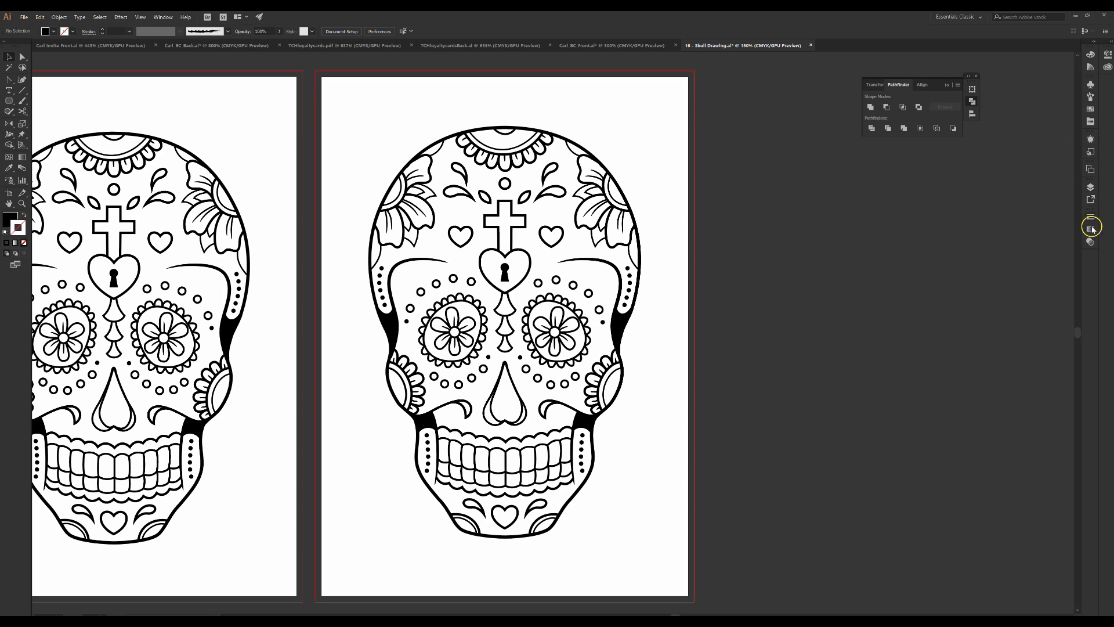
{"action": "left_click", "coordinate": [1090, 187]}
{"action": "left_click", "coordinate": [1090, 199]}
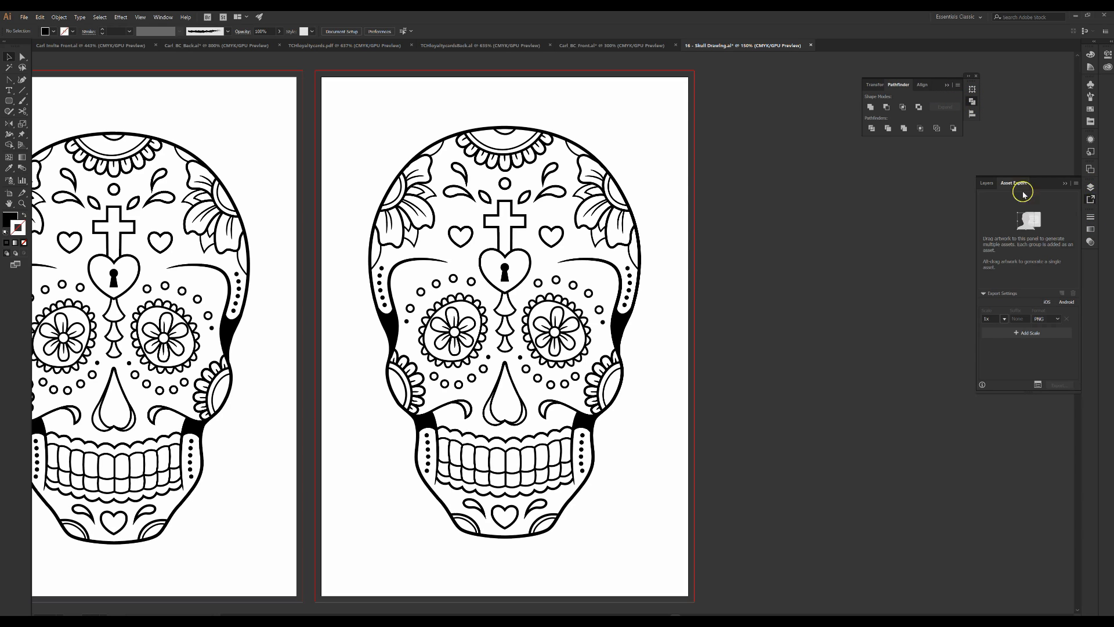
Open the Artboards panel and add a third artboard
{"action": "left_click", "coordinate": [166, 18]}
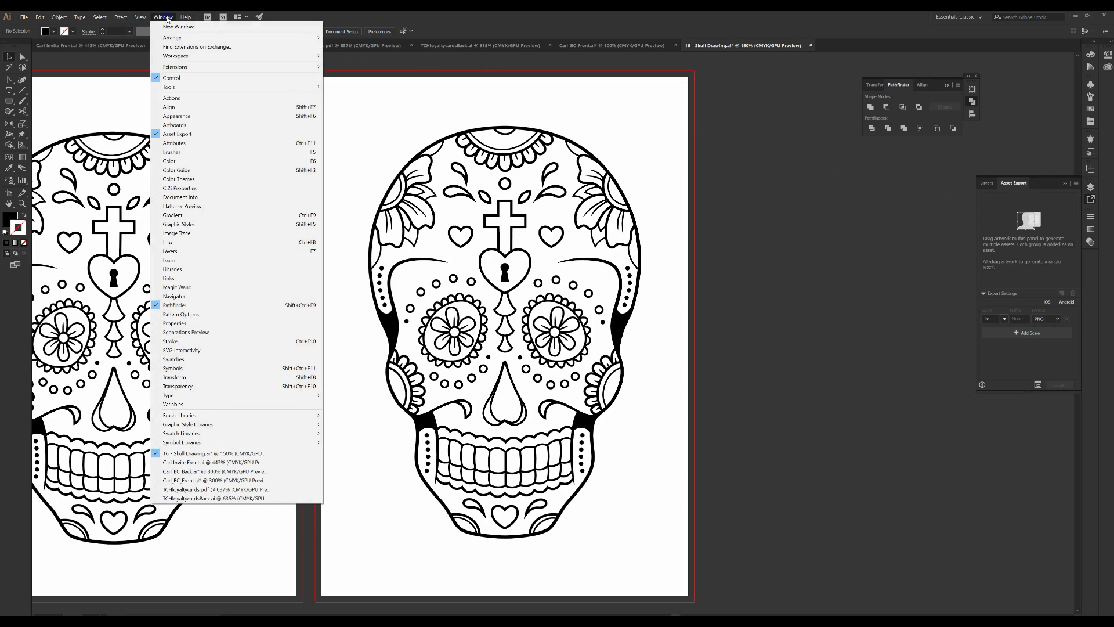
{"action": "left_click", "coordinate": [200, 125]}
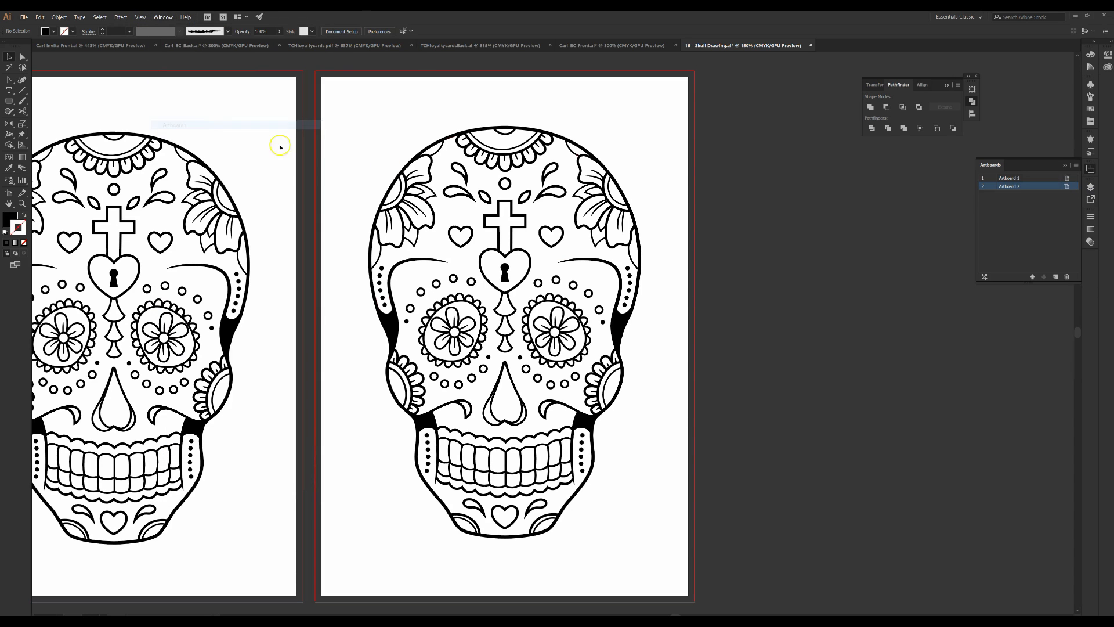
{"action": "left_click", "coordinate": [1054, 277]}
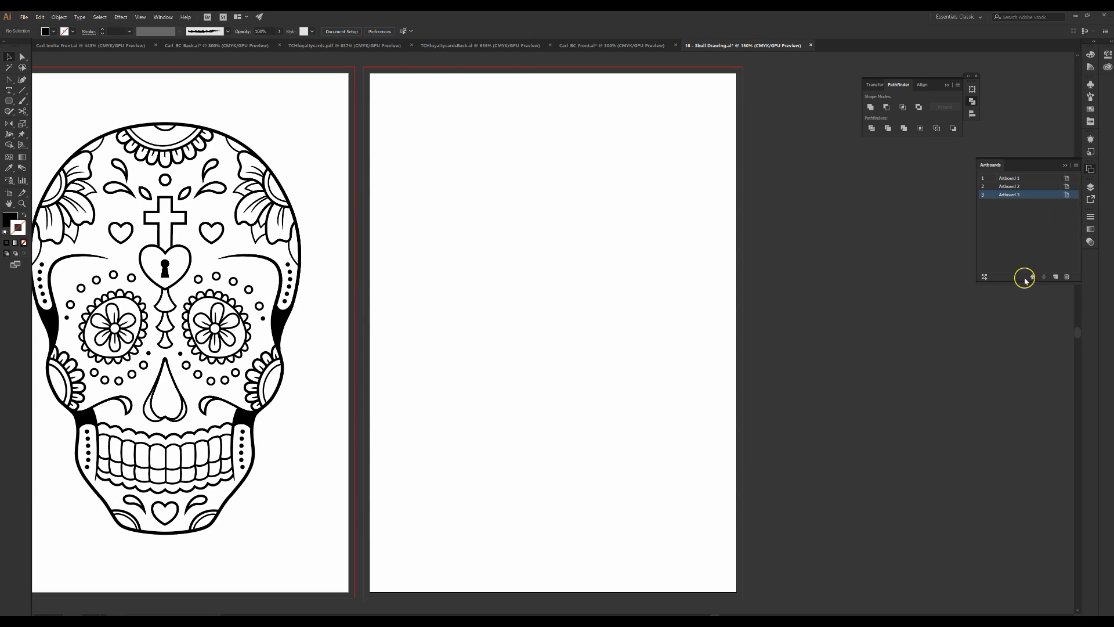
Rearrange all artboards into a two-column grid
{"action": "left_click", "coordinate": [984, 276]}
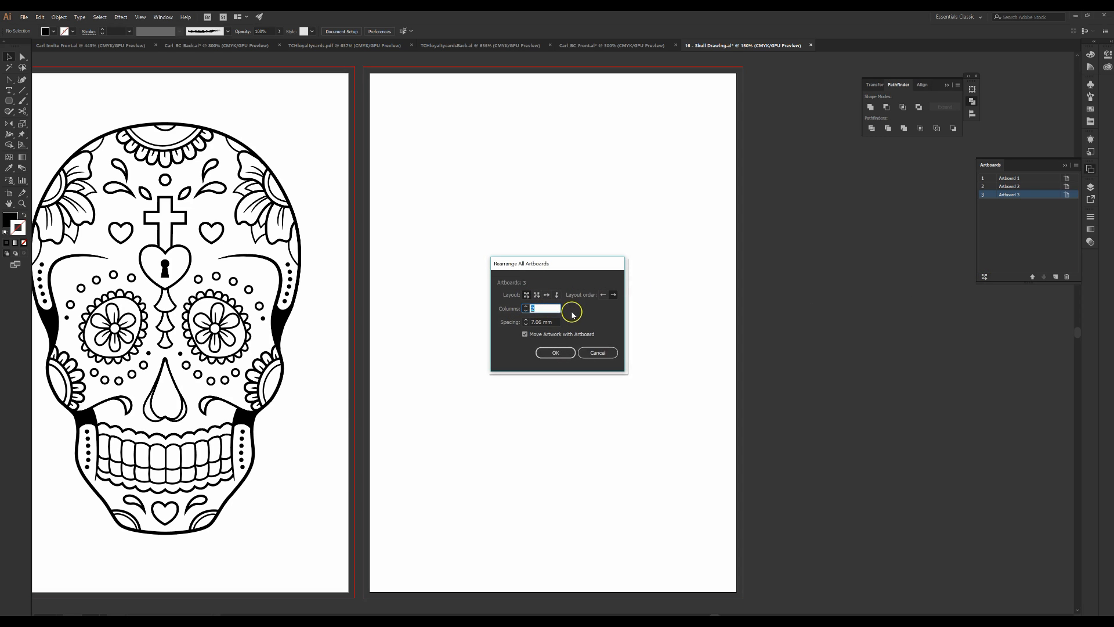
{"action": "left_click", "coordinate": [555, 353]}
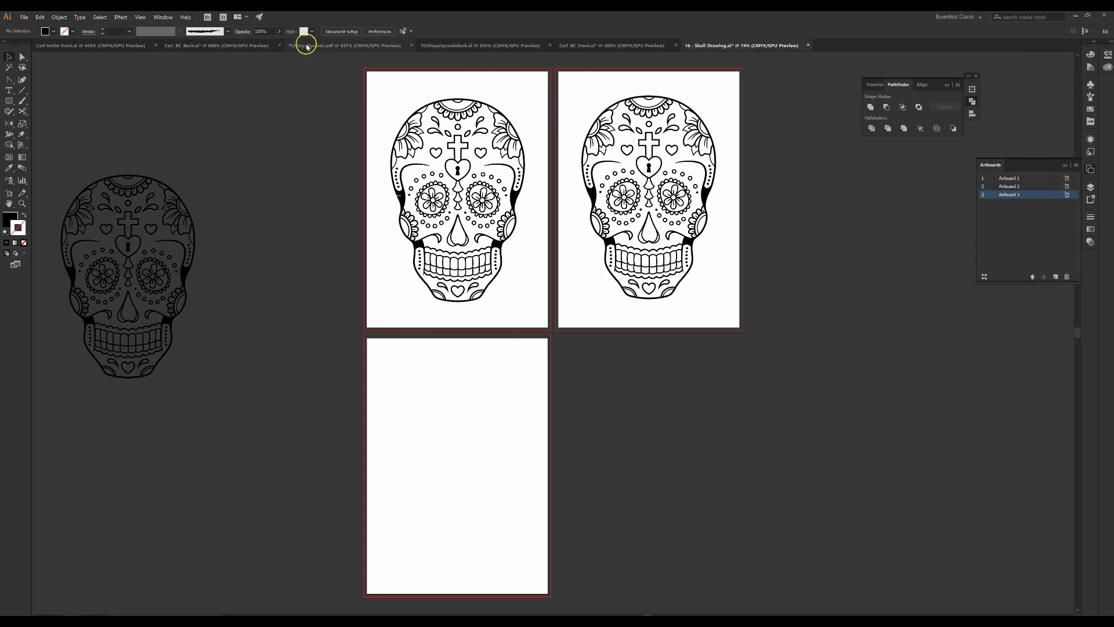
{"action": "left_click", "coordinate": [163, 18]}
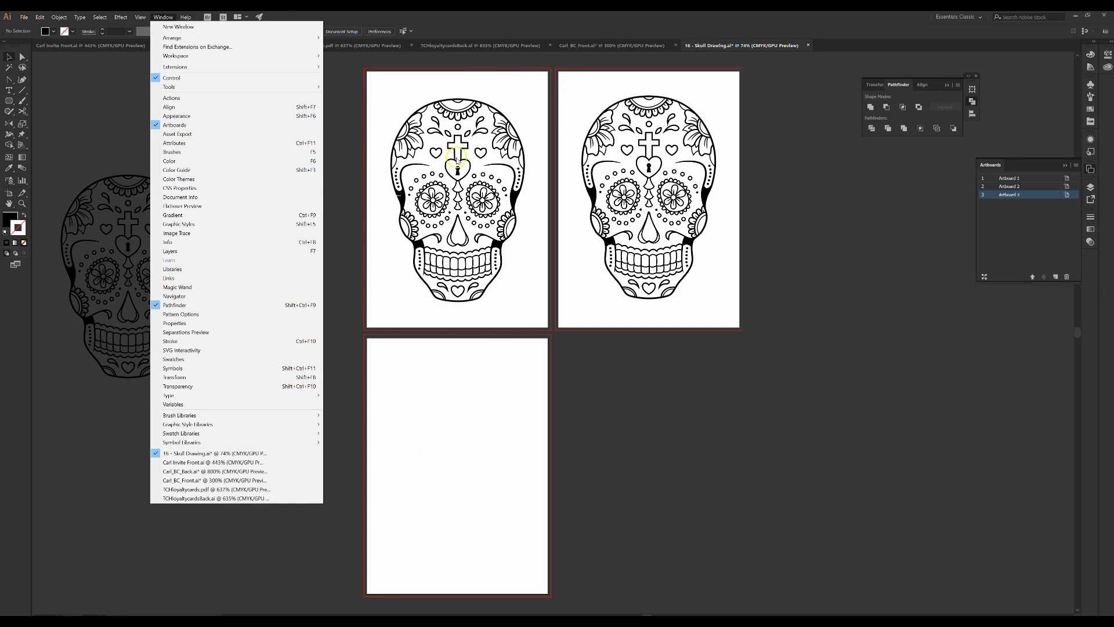
{"action": "left_click", "coordinate": [872, 197]}
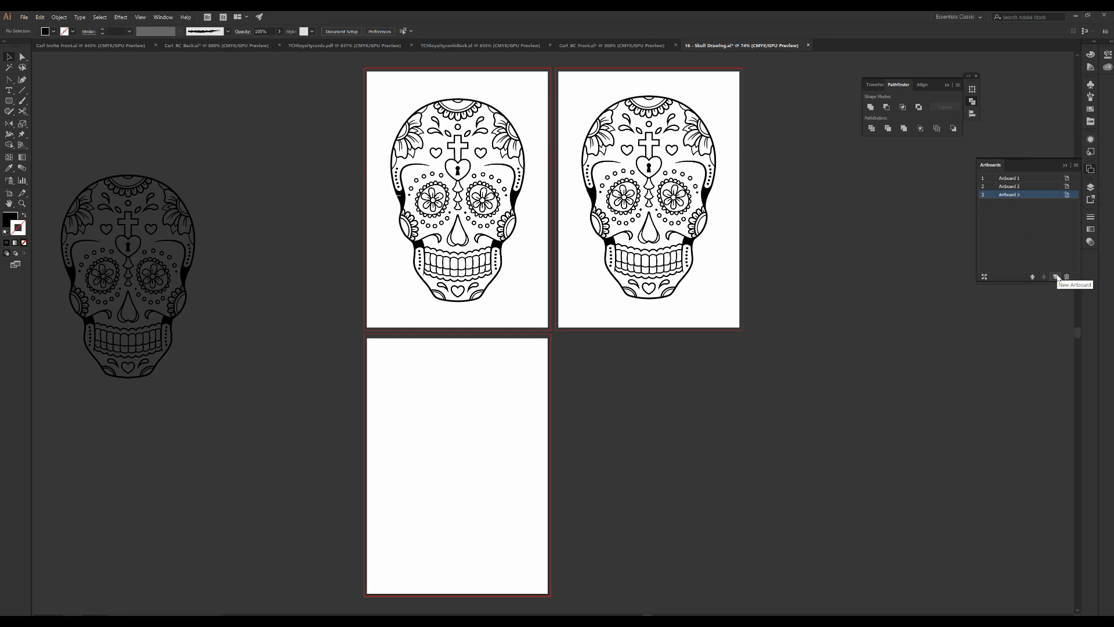
{"action": "left_click", "coordinate": [984, 277]}
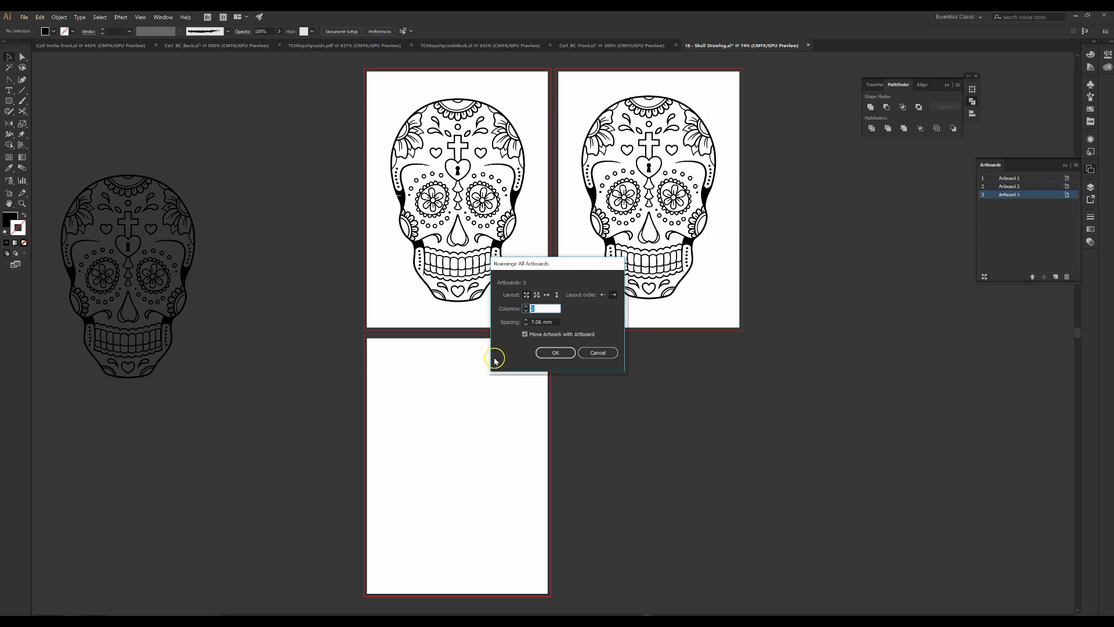
{"action": "left_click", "coordinate": [598, 354]}
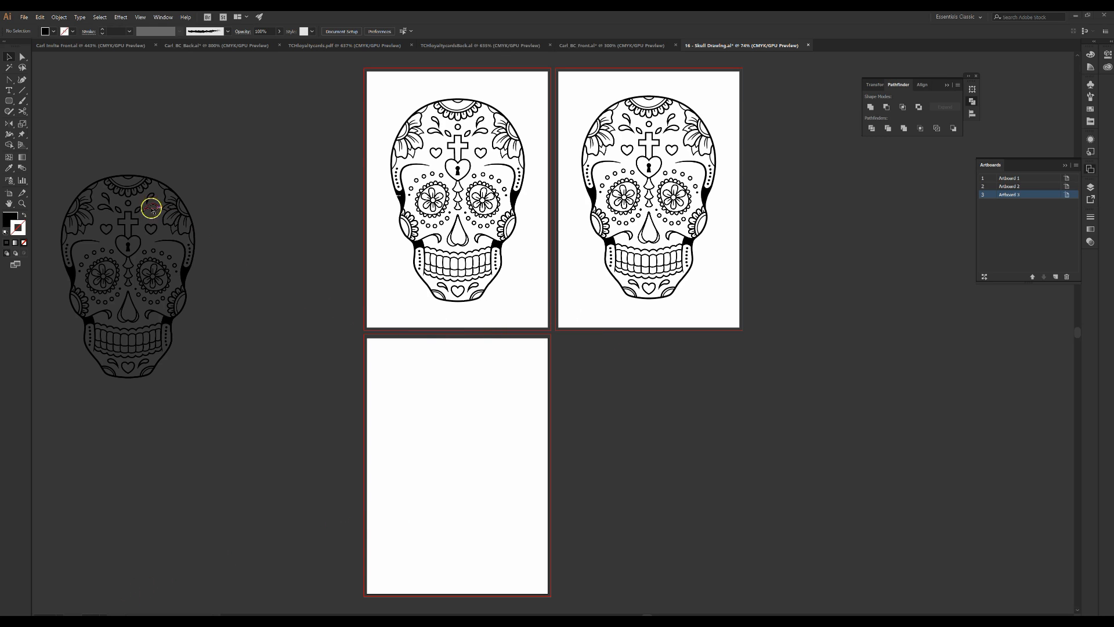
Draw a rectangle with the Rectangle tool covering almost all of the third artboard
{"action": "left_click", "coordinate": [10, 105]}
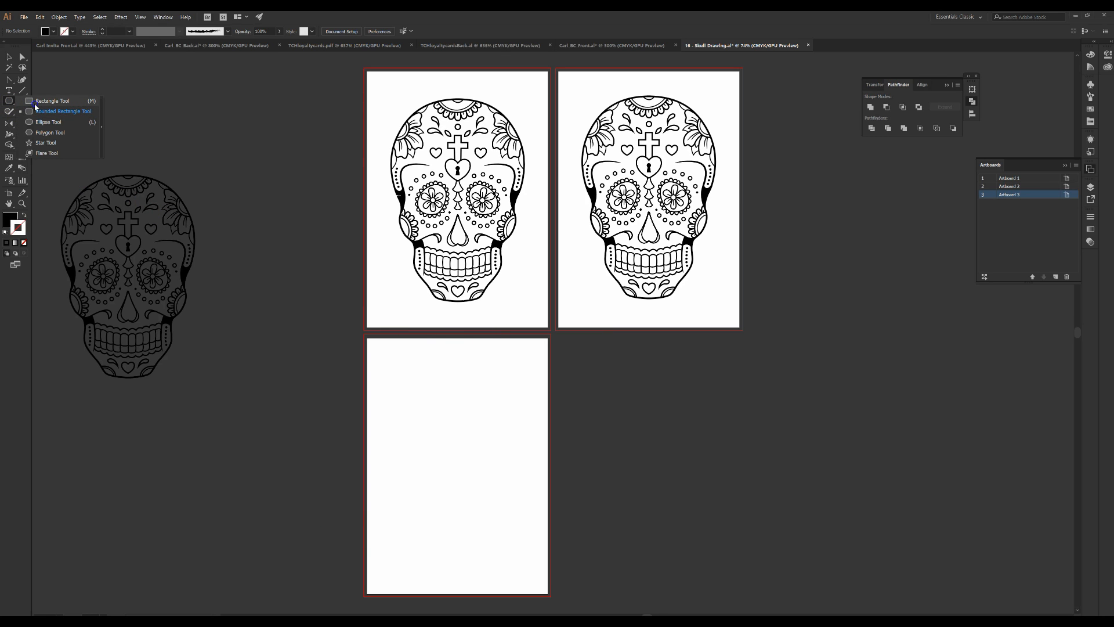
{"action": "left_click", "coordinate": [35, 102]}
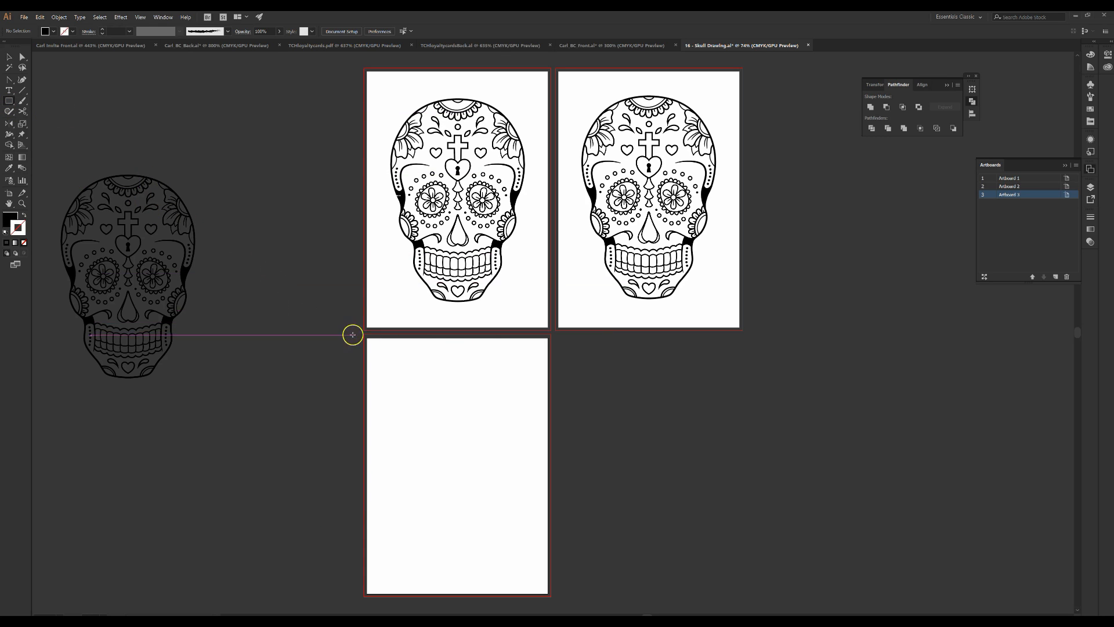
{"action": "left_click_drag", "start_coordinate": [374, 344], "coordinate": [539, 587]}
{"action": "left_click_drag", "start_coordinate": [538, 587], "coordinate": [540, 588]}
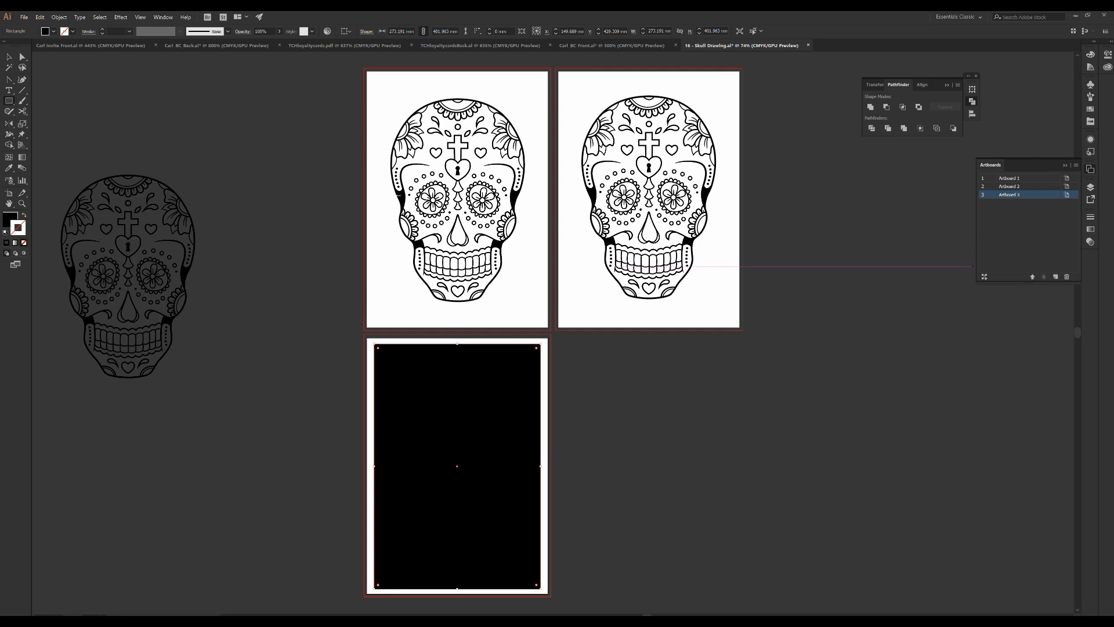
Fill the rectangle with a teal swatch and set its stroke to none
{"action": "left_click", "coordinate": [1090, 109]}
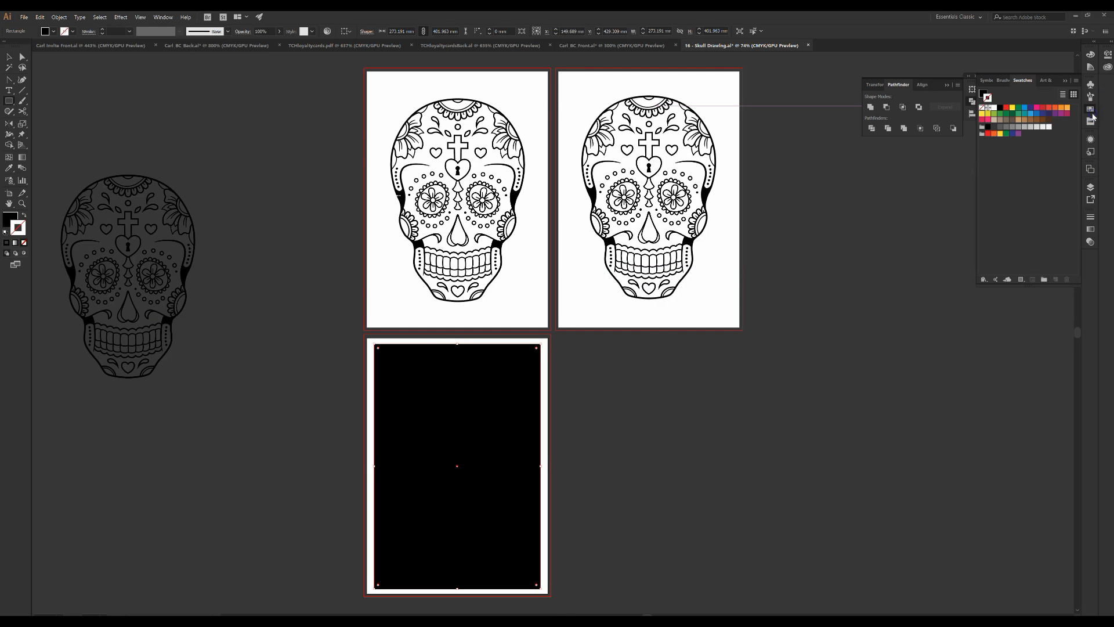
{"action": "left_click", "coordinate": [1026, 114]}
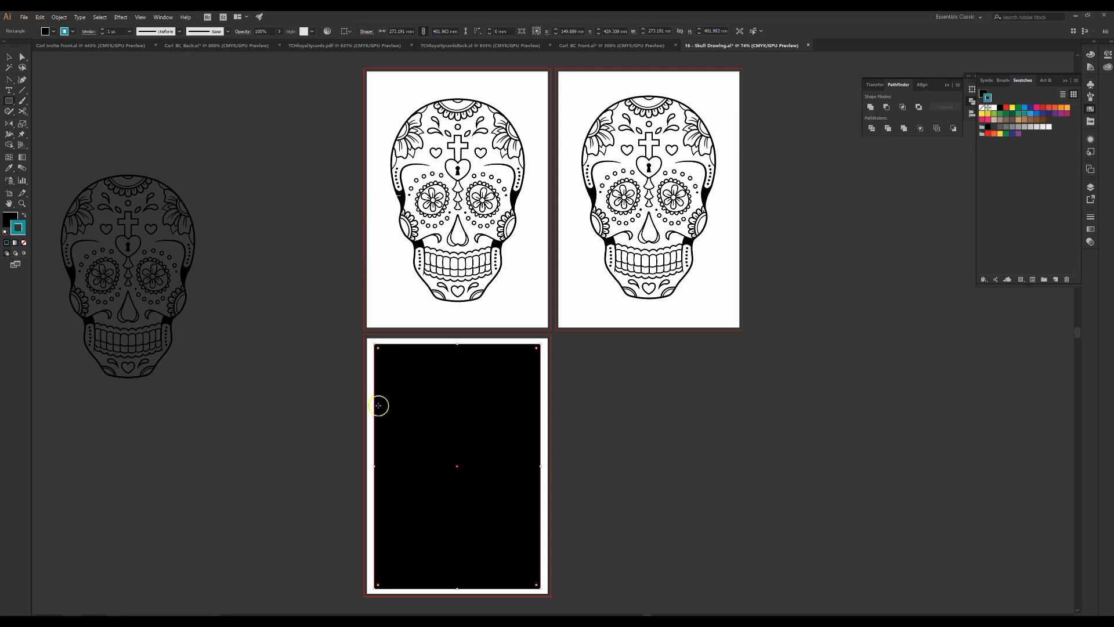
{"action": "left_click", "coordinate": [23, 216]}
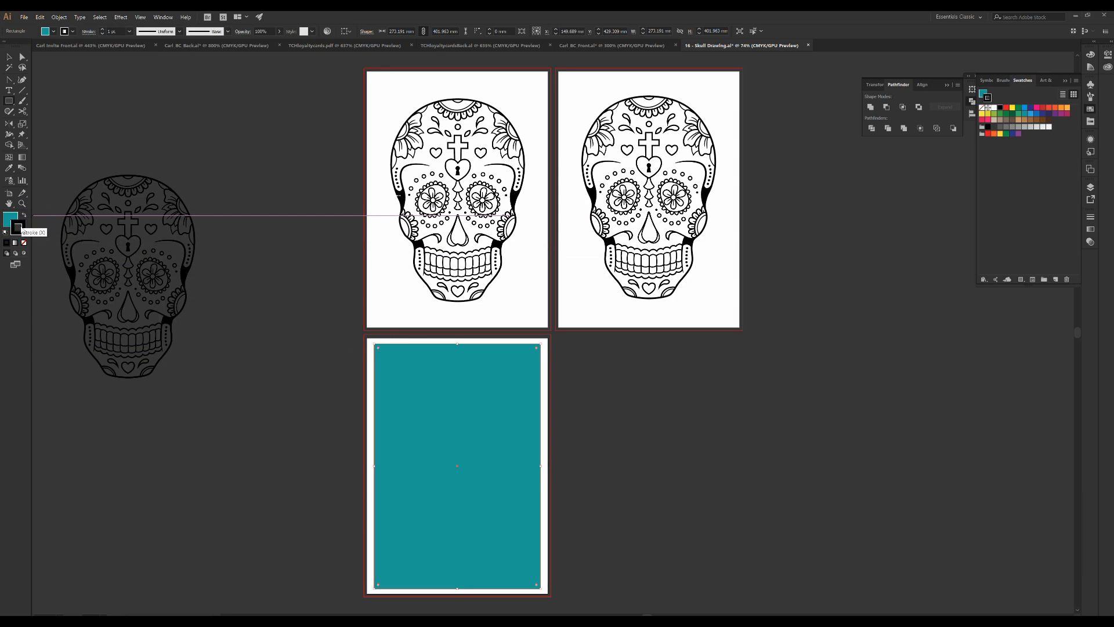
{"action": "left_click", "coordinate": [21, 231]}
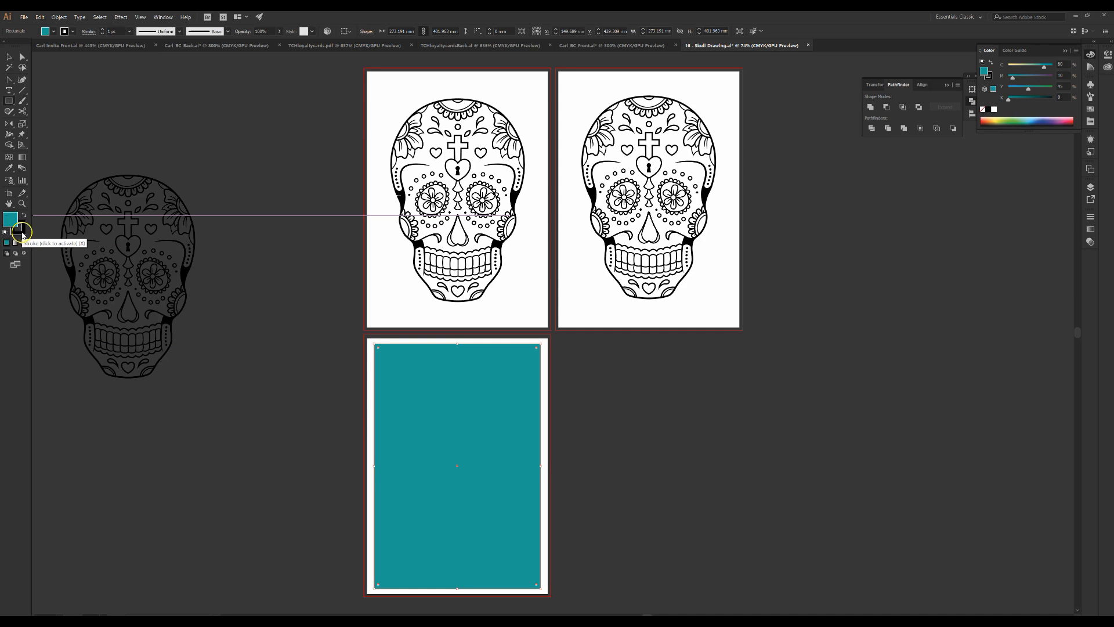
{"action": "left_click", "coordinate": [24, 243]}
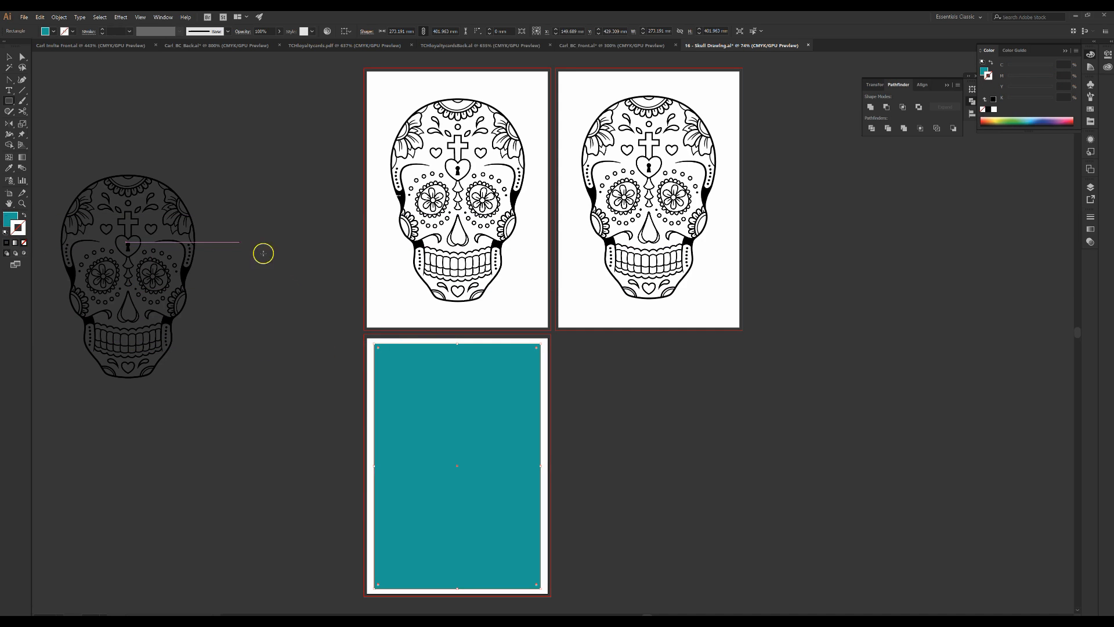
Move the second skull onto the third artboard, then undo the move
{"action": "left_click", "coordinate": [7, 59]}
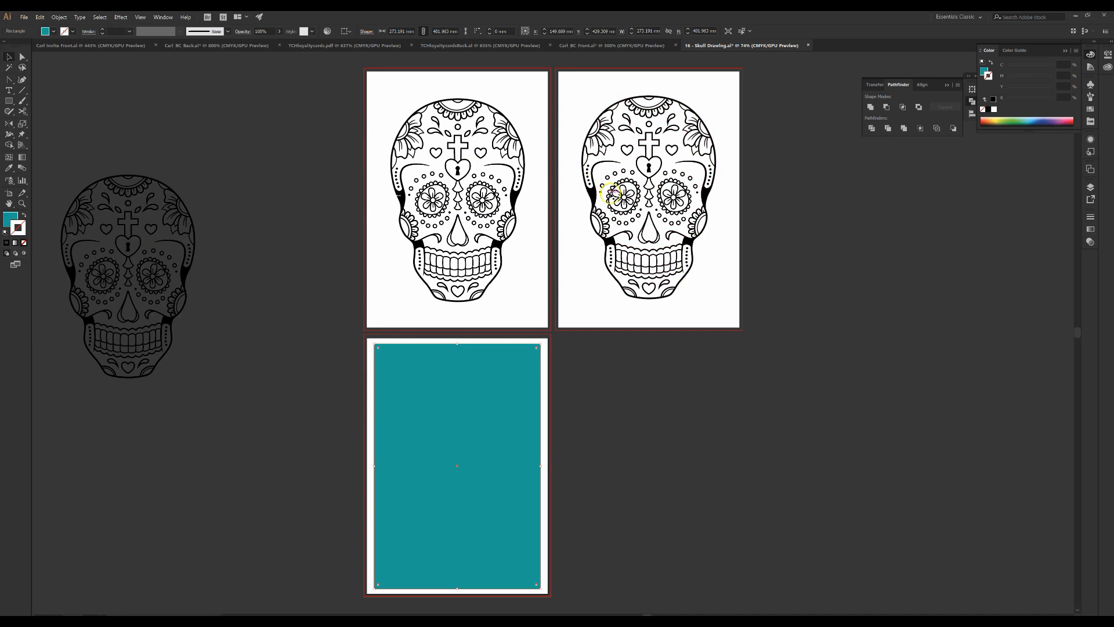
{"action": "left_click", "coordinate": [649, 173]}
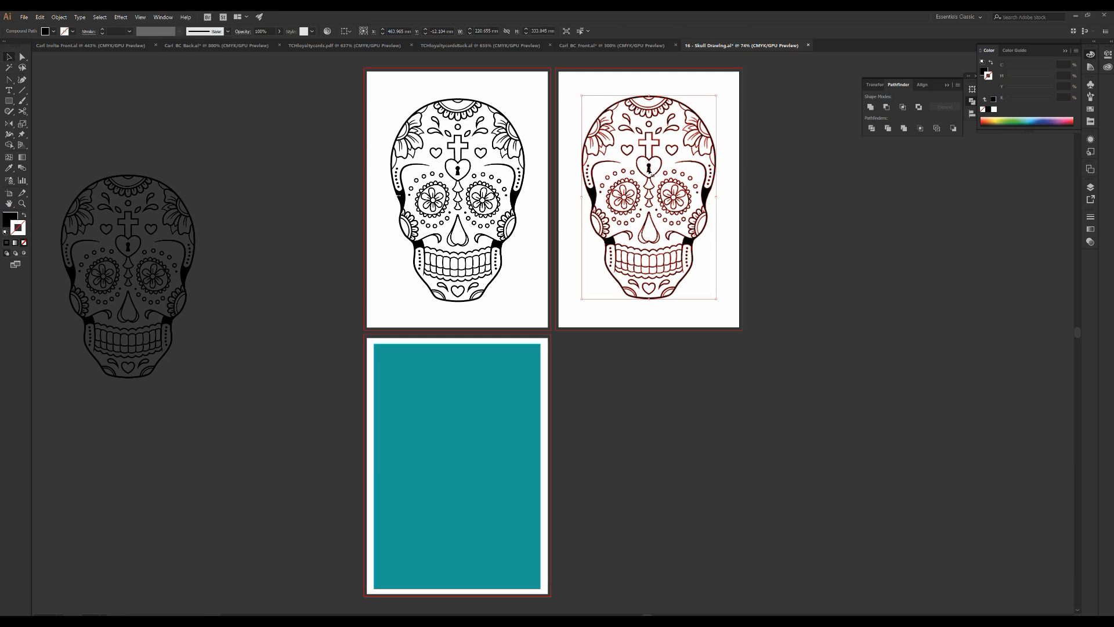
{"action": "left_click_drag", "start_coordinate": [649, 169], "coordinate": [459, 429]}
{"action": "key", "text": "ctrl+z"}
Send the teal rectangle to the back so the skull line art sits on top of it
{"action": "left_click", "coordinate": [468, 436]}
{"action": "left_click_drag", "start_coordinate": [487, 387], "coordinate": [574, 436]}
{"action": "left_click_drag", "start_coordinate": [449, 389], "coordinate": [452, 389]}
{"action": "right_click", "coordinate": [472, 393]}
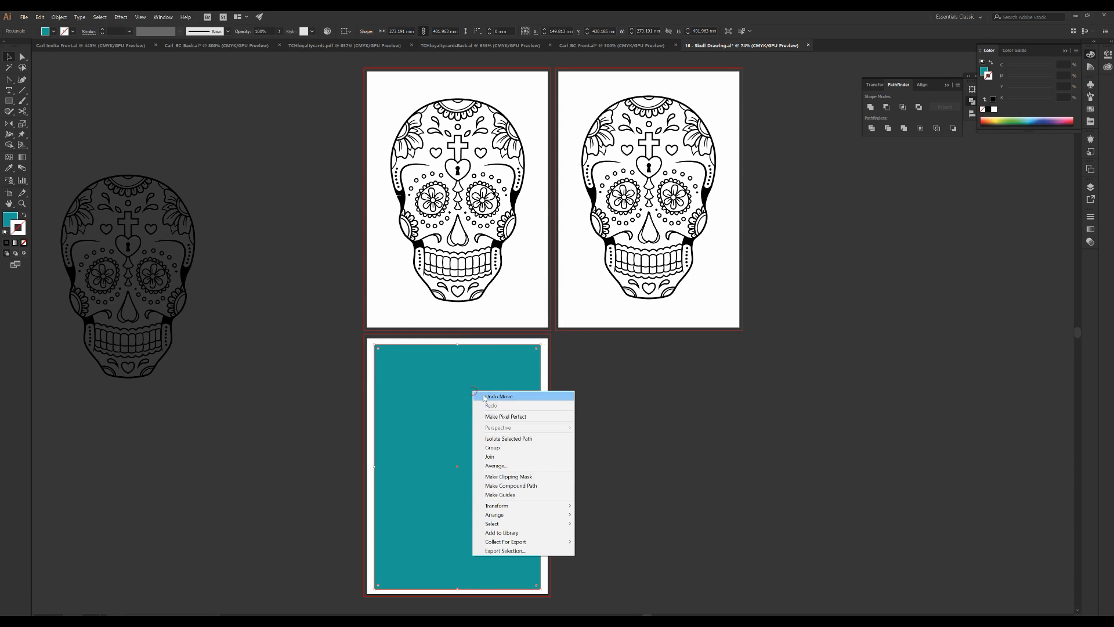
{"action": "mouse_move", "coordinate": [529, 520]}
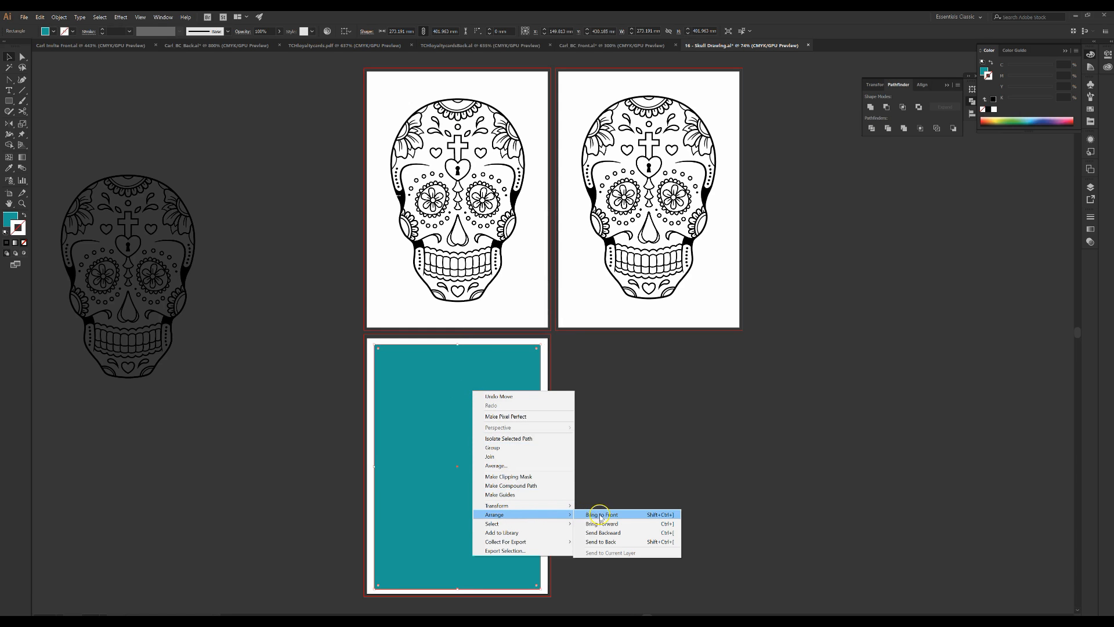
{"action": "left_click", "coordinate": [603, 542]}
{"action": "left_click", "coordinate": [470, 460]}
{"action": "left_click", "coordinate": [380, 475]}
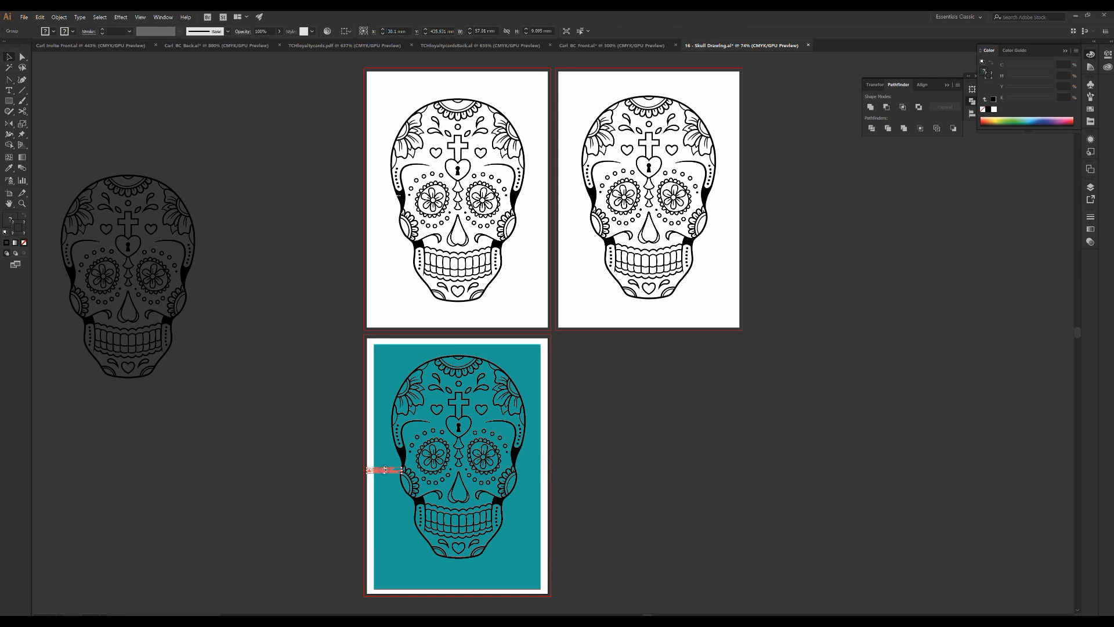
Select and delete the small stray object at the left edge of the teal artboard
{"action": "left_click", "coordinate": [384, 470]}
{"action": "left_click_drag", "start_coordinate": [319, 336], "coordinate": [322, 342]}
{"action": "key", "text": "Delete"}
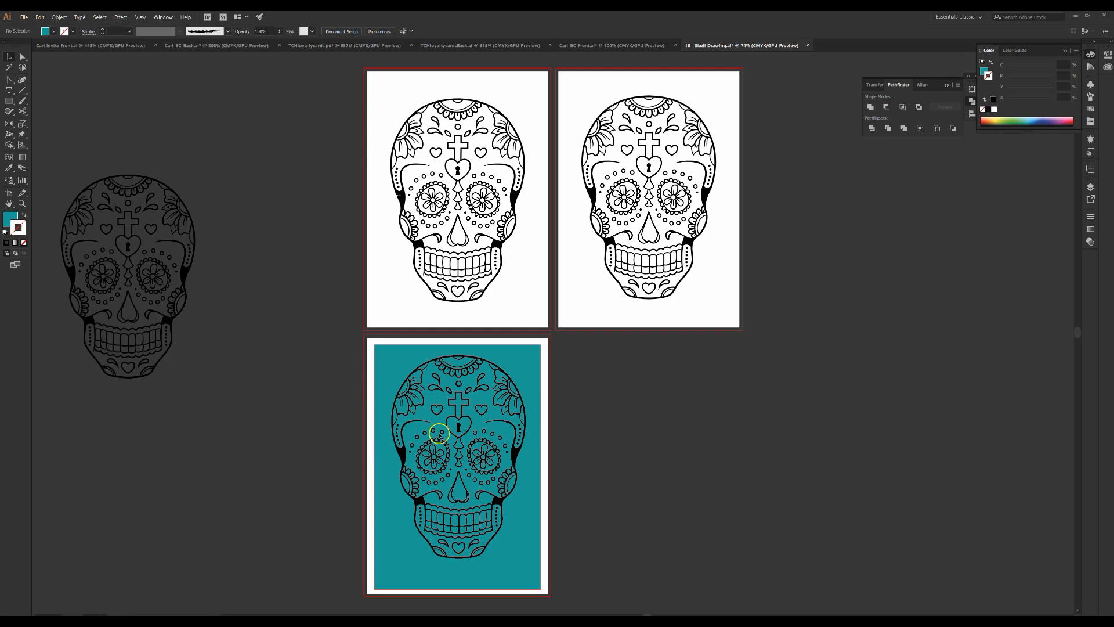
Move a copy of the skull line art off the artboard to the right
{"action": "left_click", "coordinate": [441, 444]}
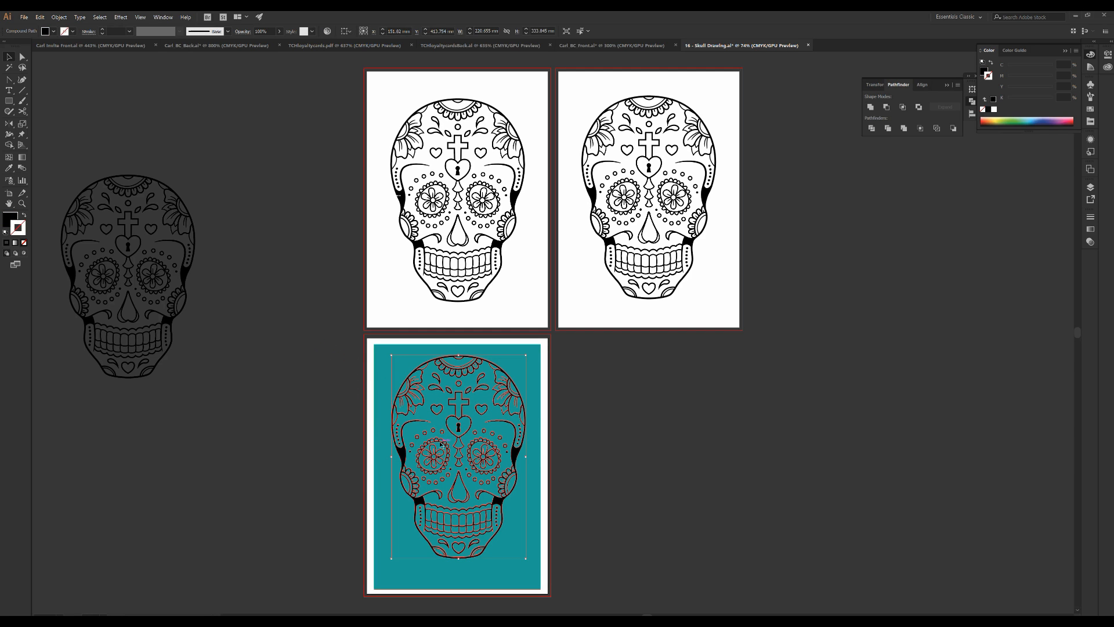
{"action": "left_click_drag", "start_coordinate": [442, 441], "coordinate": [626, 454]}
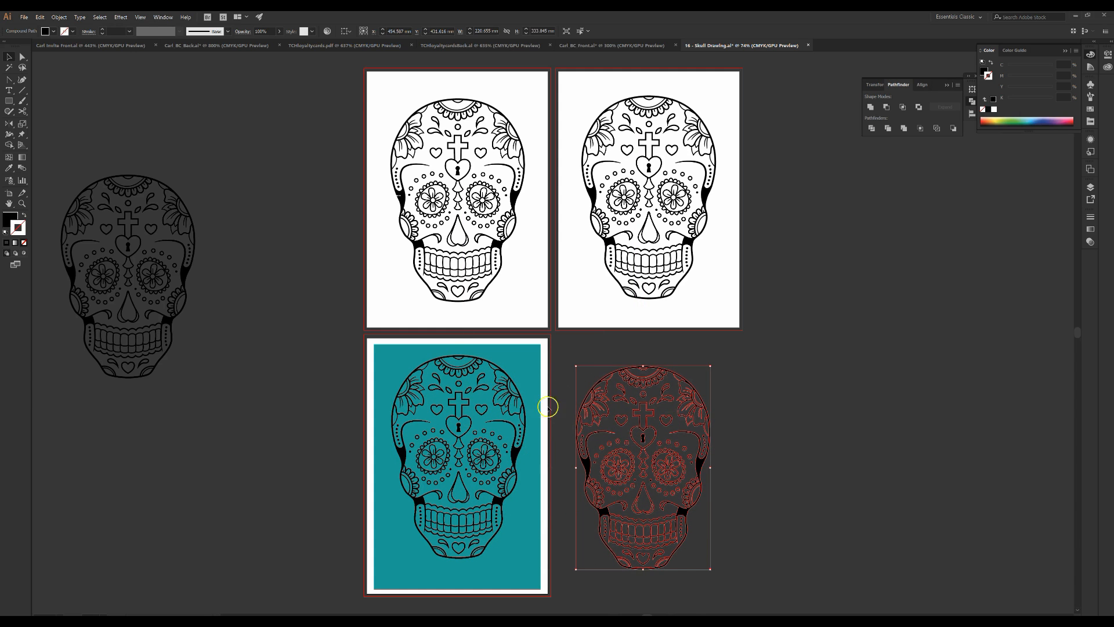
{"action": "left_click", "coordinate": [345, 435]}
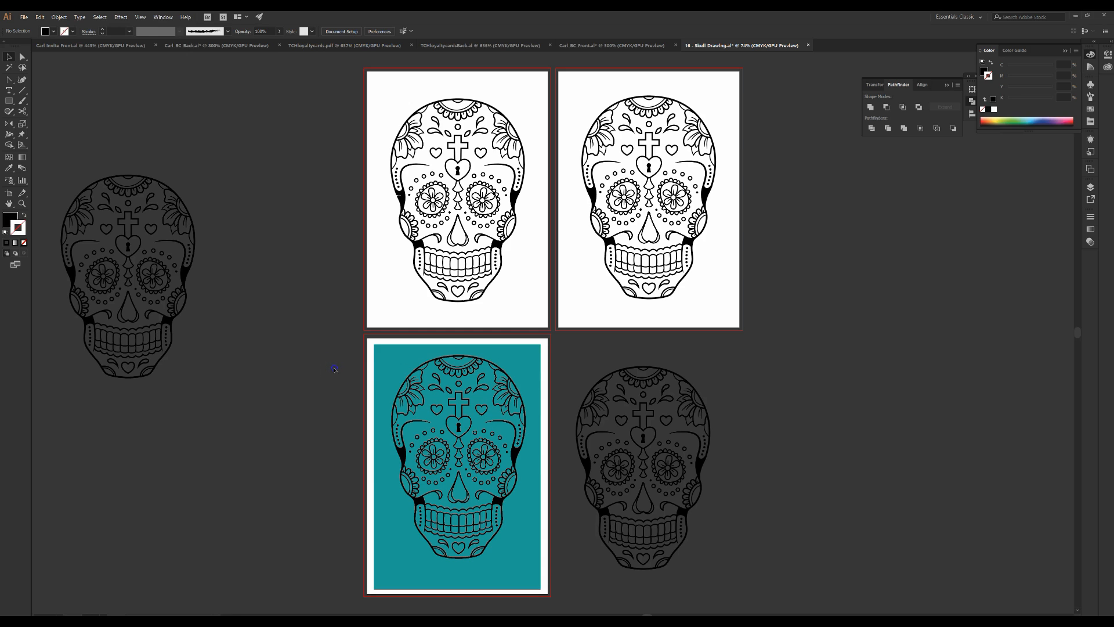
Select the skull together with the teal rectangle and align them to each other's horizontal and vertical centres
{"action": "left_click", "coordinate": [451, 447]}
{"action": "left_click", "coordinate": [407, 354], "text": "shift"}
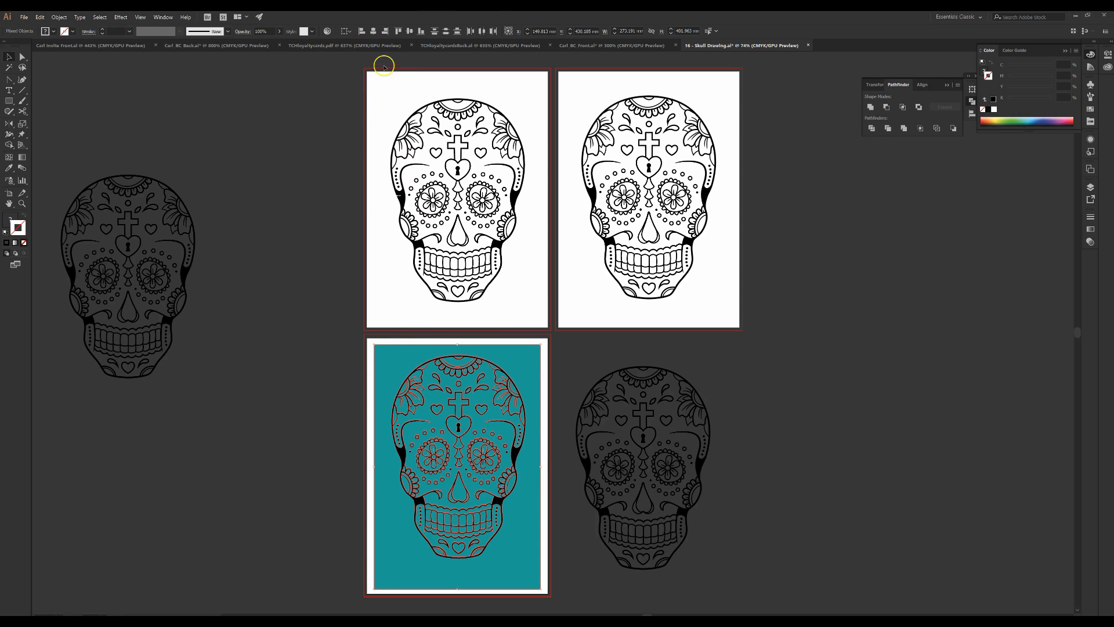
{"action": "left_click", "coordinate": [373, 32]}
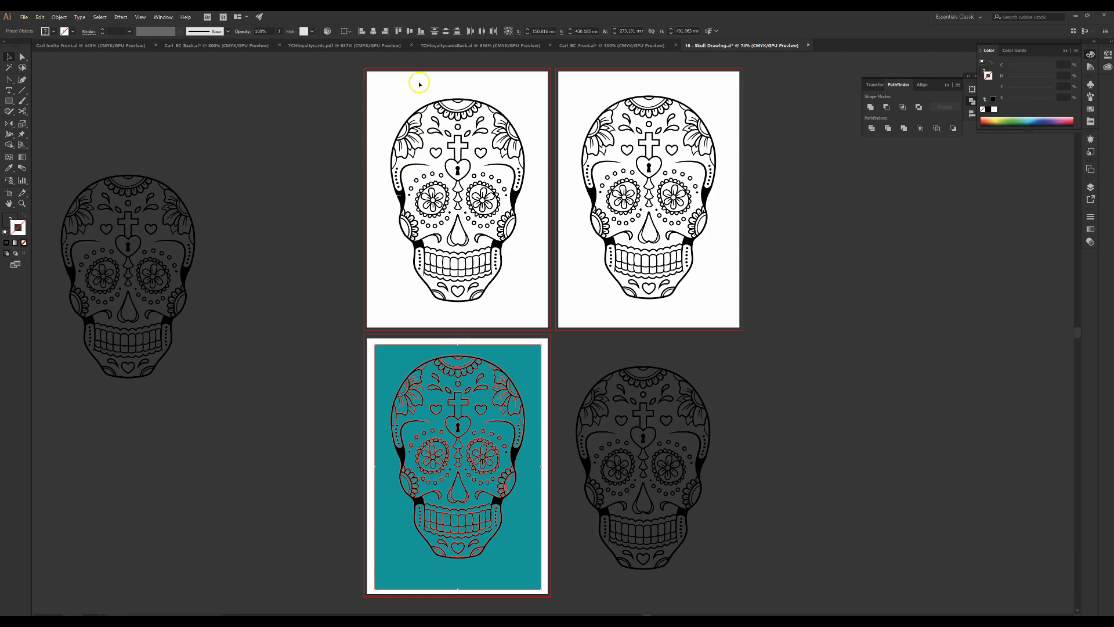
{"action": "left_click", "coordinate": [411, 33]}
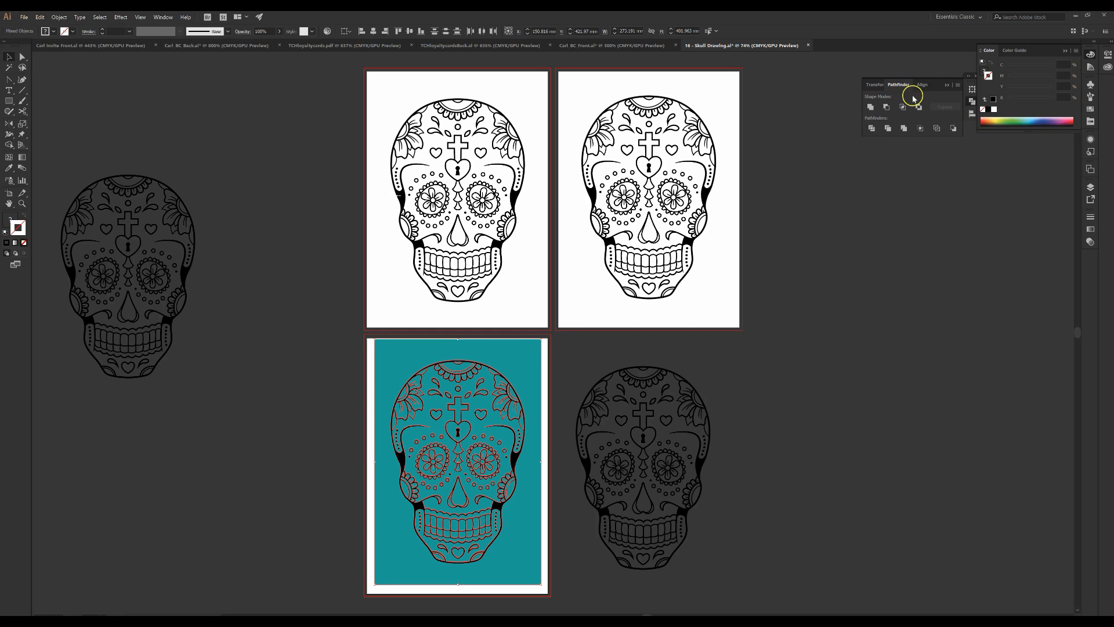
Combine the skull and teal rectangle into one shape with Pathfinder Exclude
{"action": "left_click", "coordinate": [163, 18]}
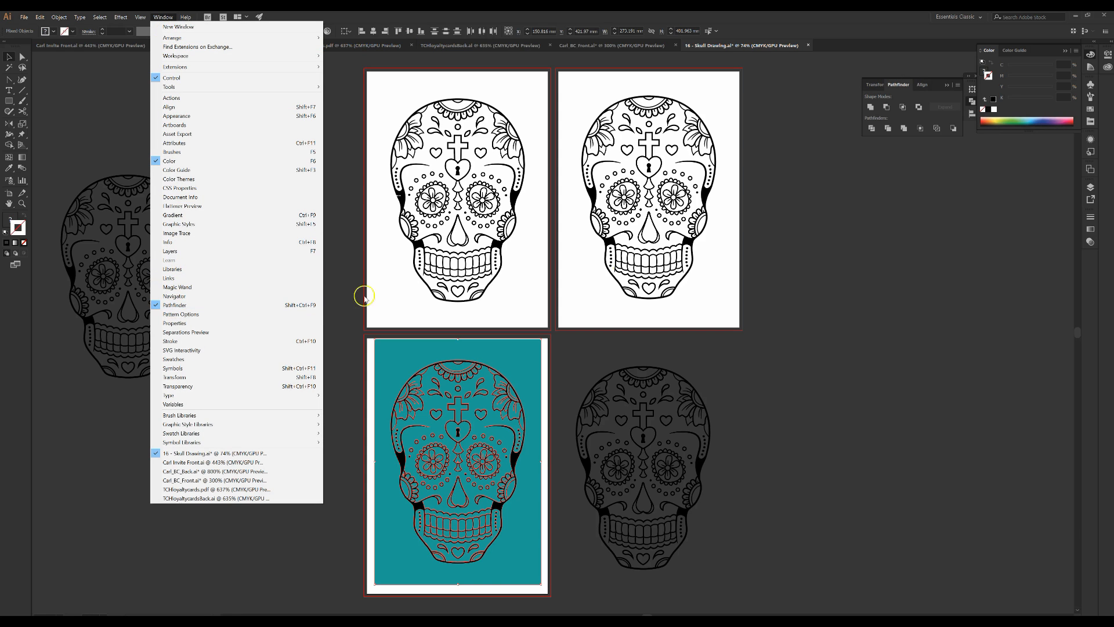
{"action": "left_click", "coordinate": [919, 107]}
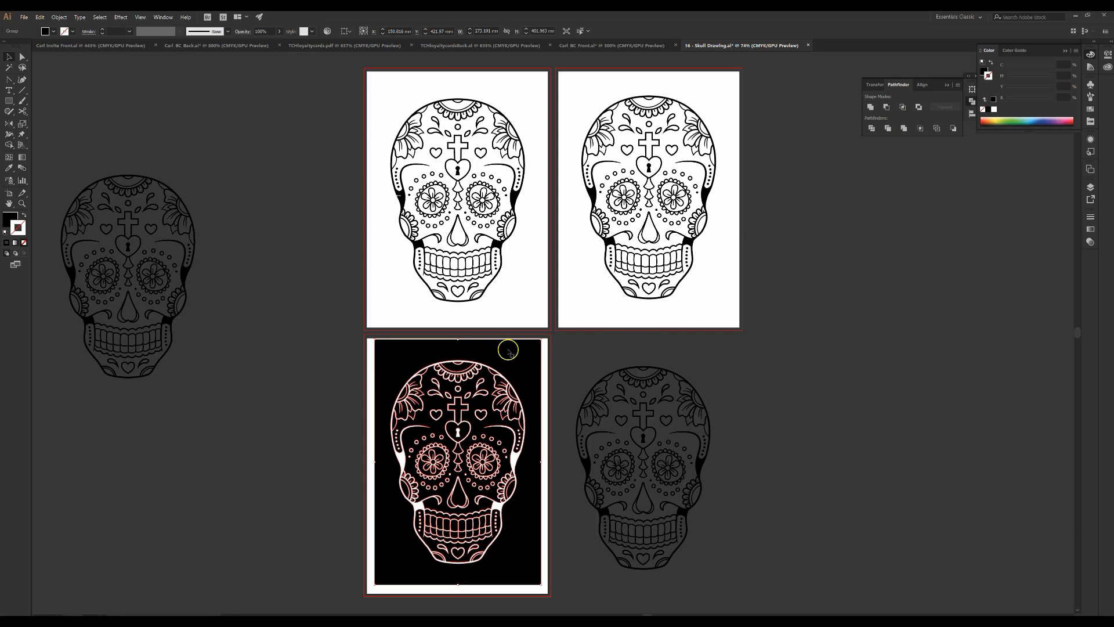
Fill the combined cutout shape with the teal swatch, swapping its fill and stroke colours
{"action": "left_click", "coordinate": [298, 399]}
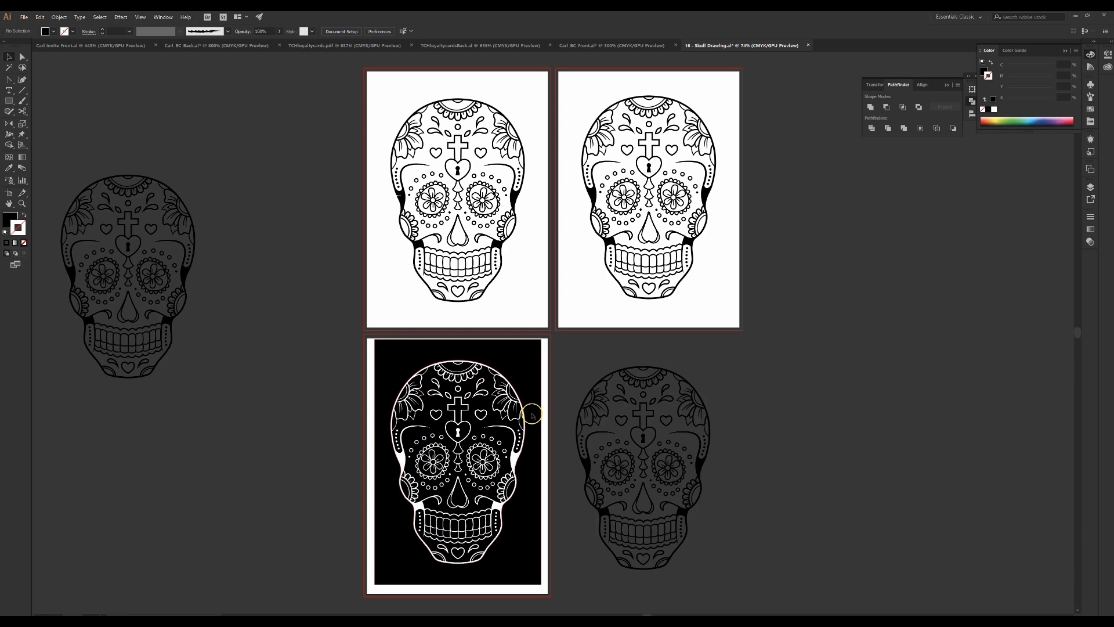
{"action": "left_click", "coordinate": [528, 367]}
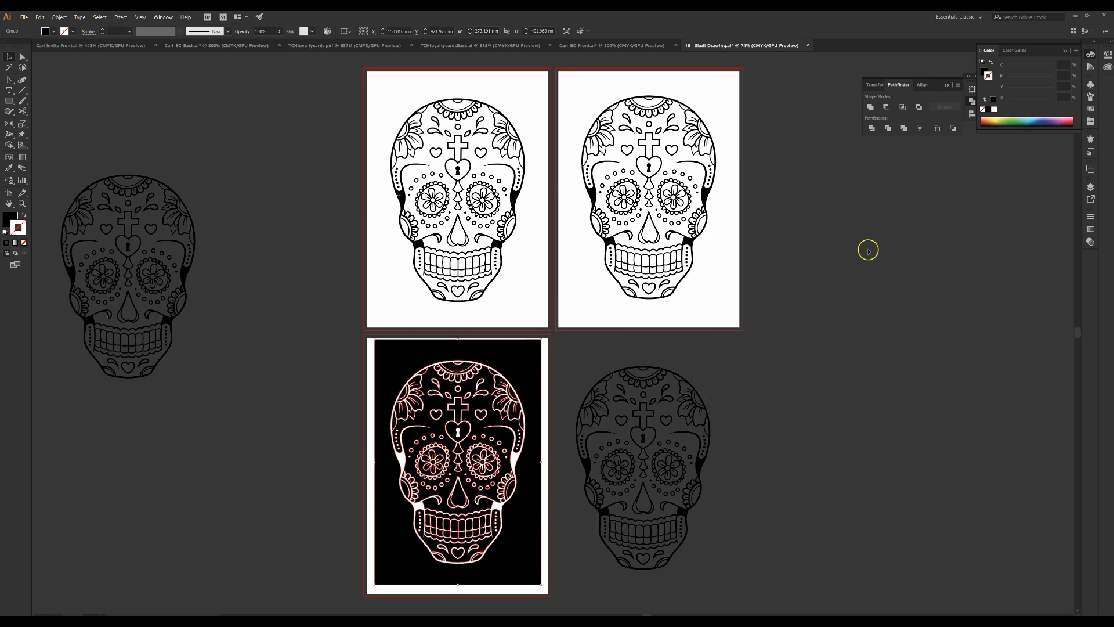
{"action": "left_click", "coordinate": [1088, 109]}
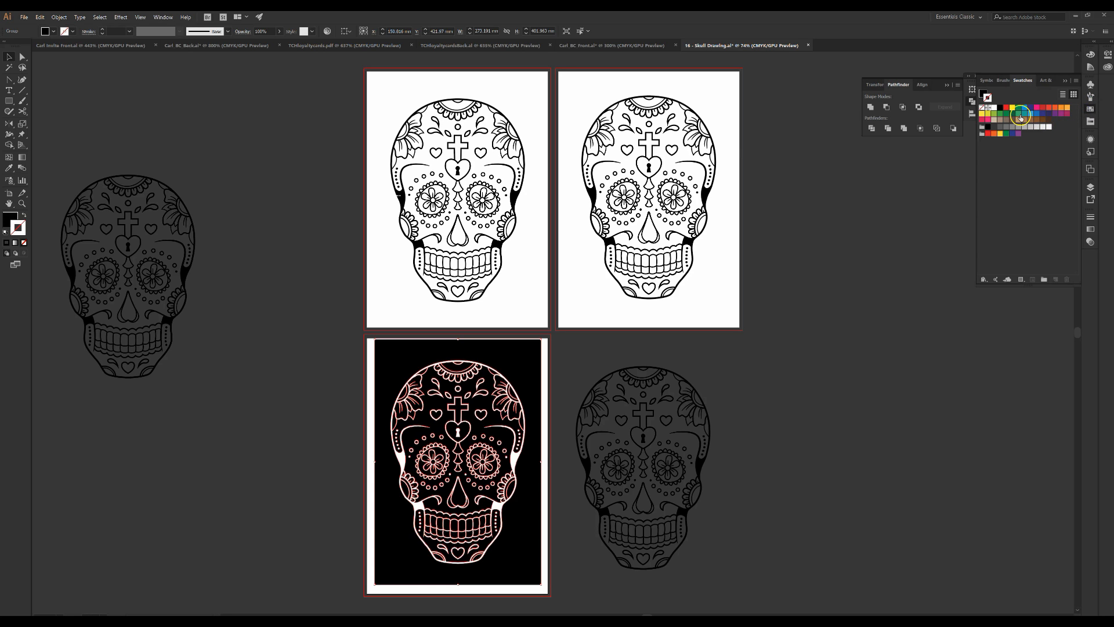
{"action": "left_click", "coordinate": [1025, 115]}
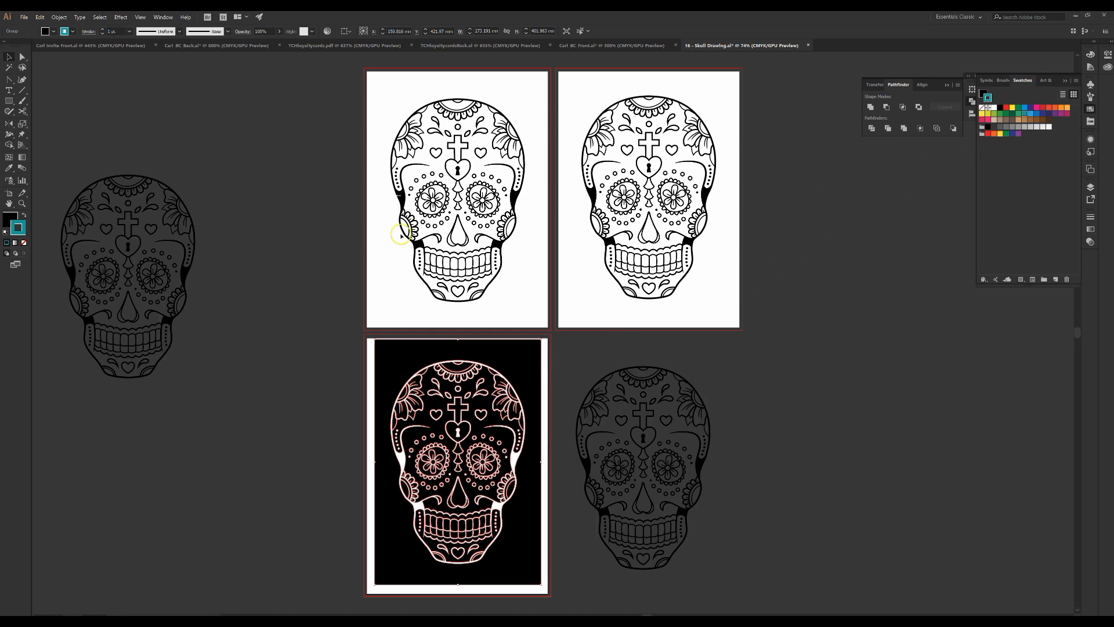
{"action": "left_click", "coordinate": [25, 216]}
{"action": "left_click", "coordinate": [24, 244]}
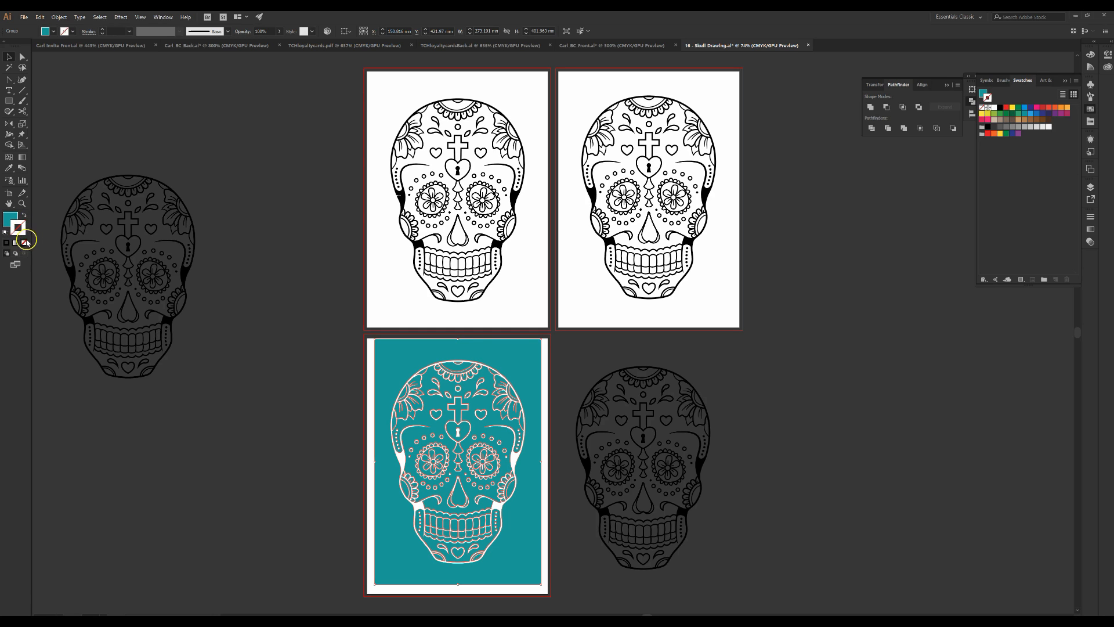
{"action": "left_click", "coordinate": [11, 219]}
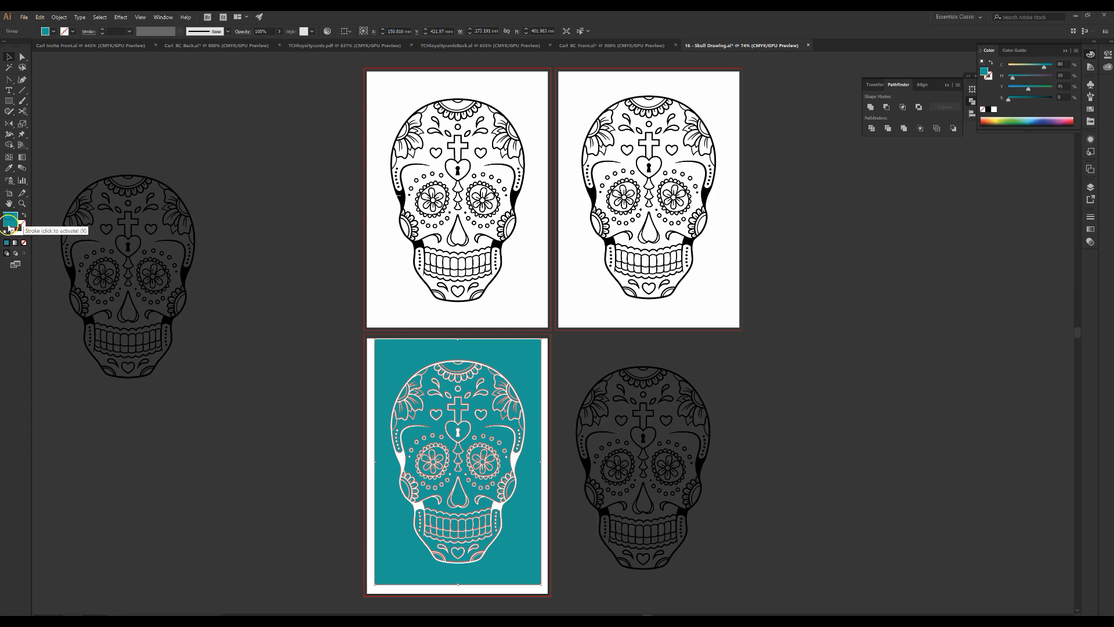
{"action": "left_click", "coordinate": [223, 451]}
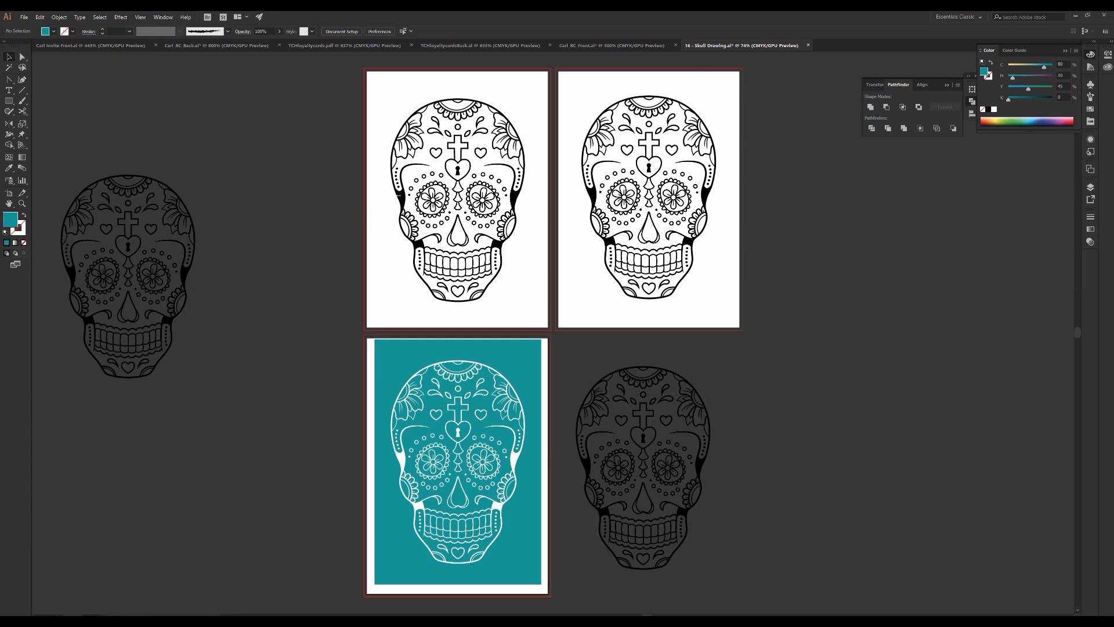
Zoom in and scroll to examine the skull cutout lines in the teal shape
{"action": "key", "text": "ctrl+equal"}
{"action": "key", "text": "ctrl+equal"}
{"action": "key", "text": "ctrl+equal"}
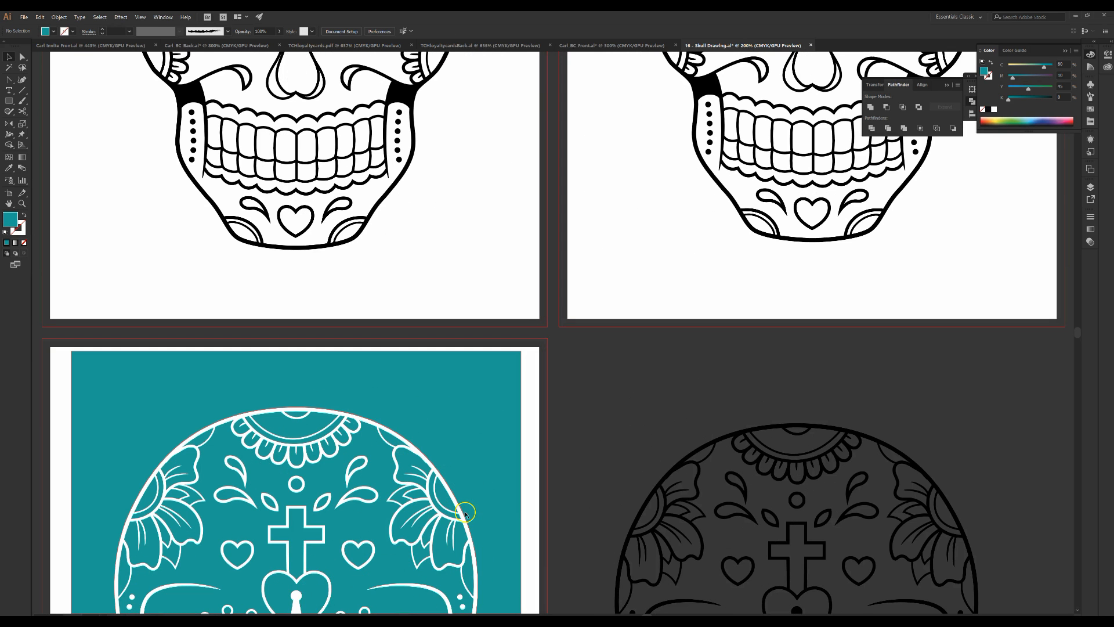
{"action": "scroll", "coordinate": [506, 523], "scroll_direction": "down", "scroll_amount": 5}
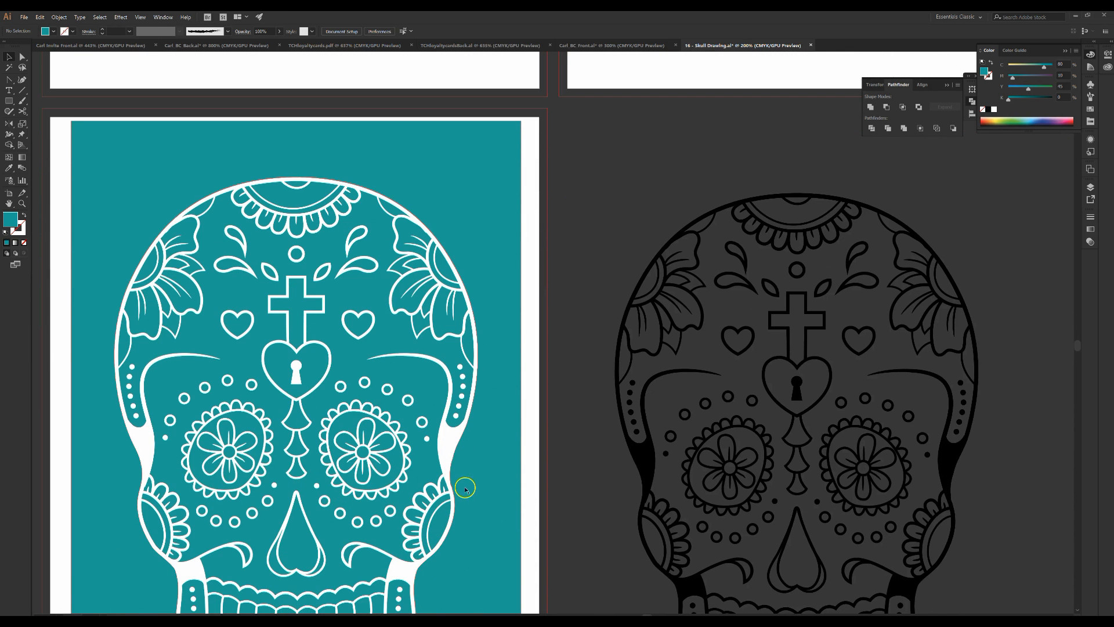
{"action": "scroll", "coordinate": [448, 441], "scroll_direction": "down", "scroll_amount": 2}
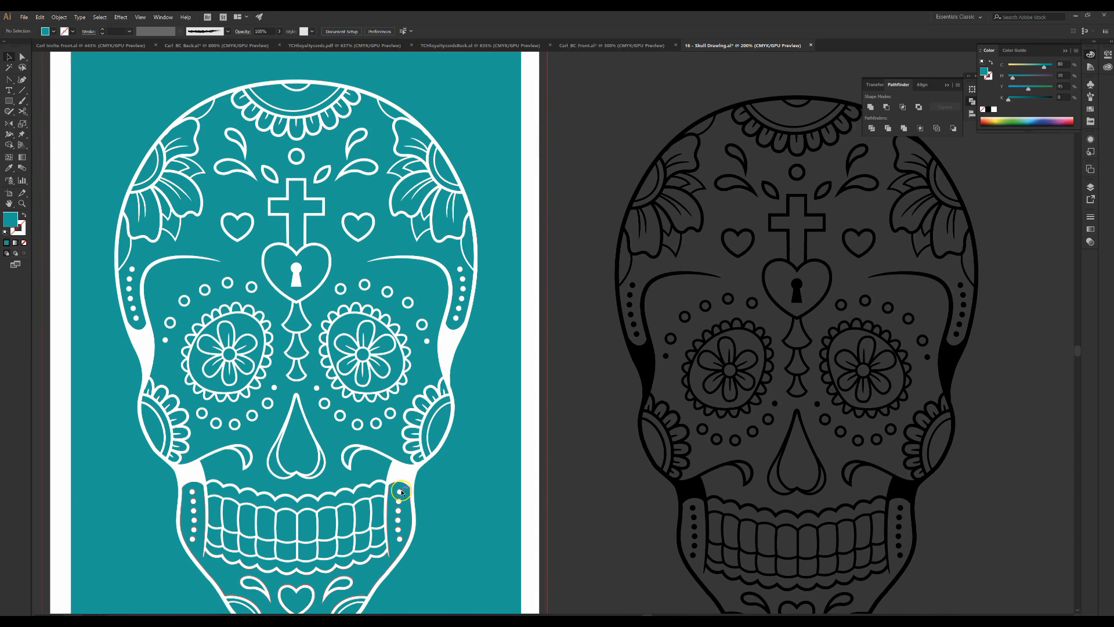
{"action": "scroll", "coordinate": [386, 473], "scroll_direction": "down", "scroll_amount": 1}
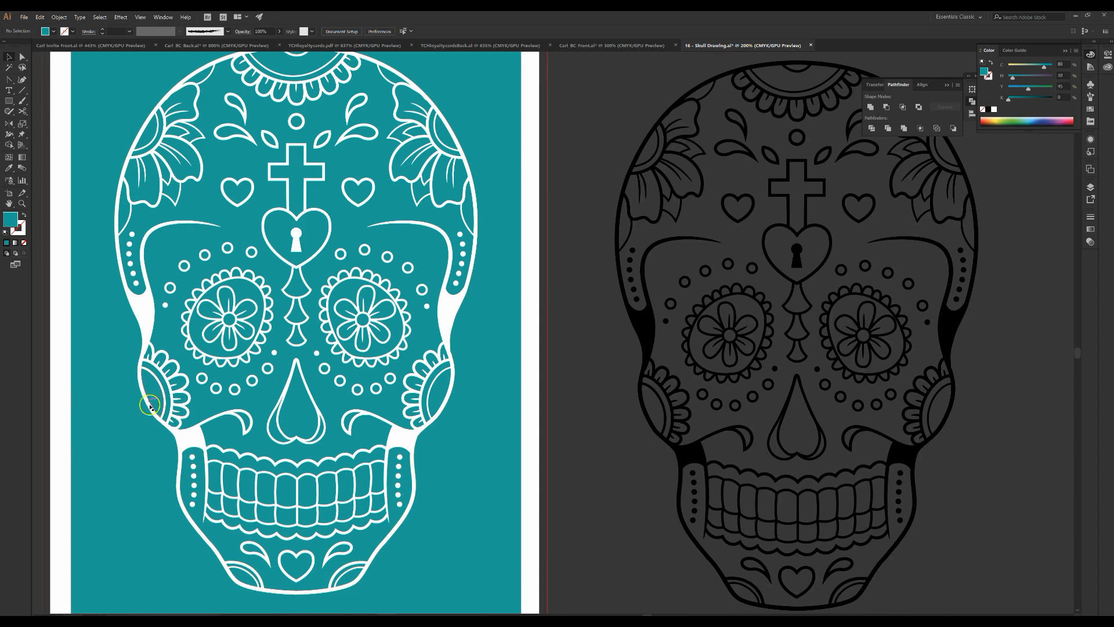
{"action": "left_click", "coordinate": [462, 393]}
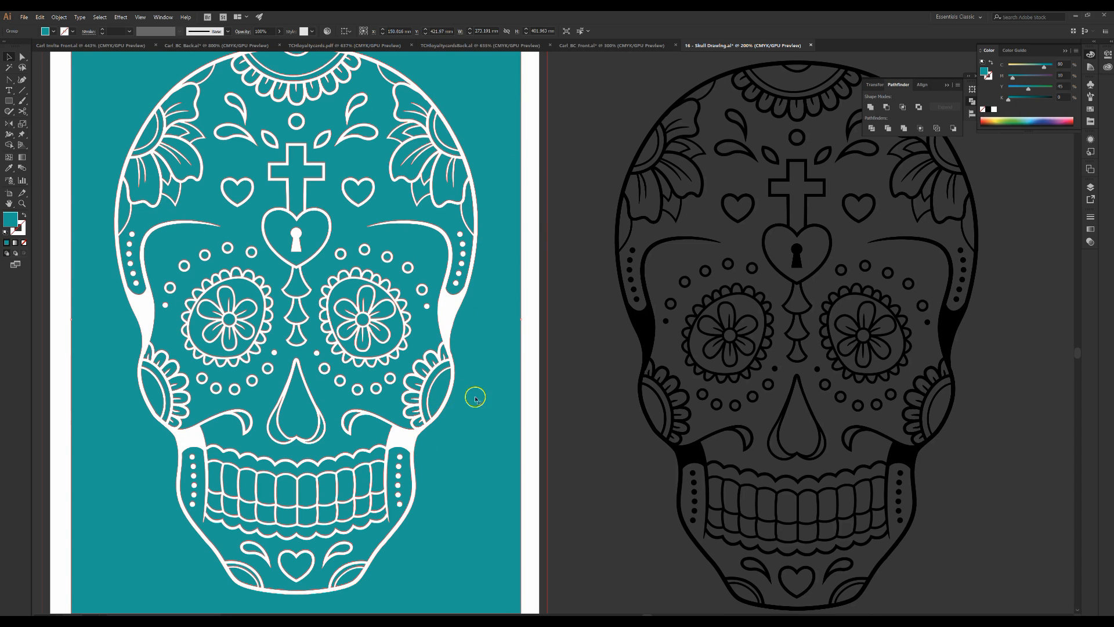
{"action": "left_click_drag", "start_coordinate": [464, 290], "coordinate": [603, 354]}
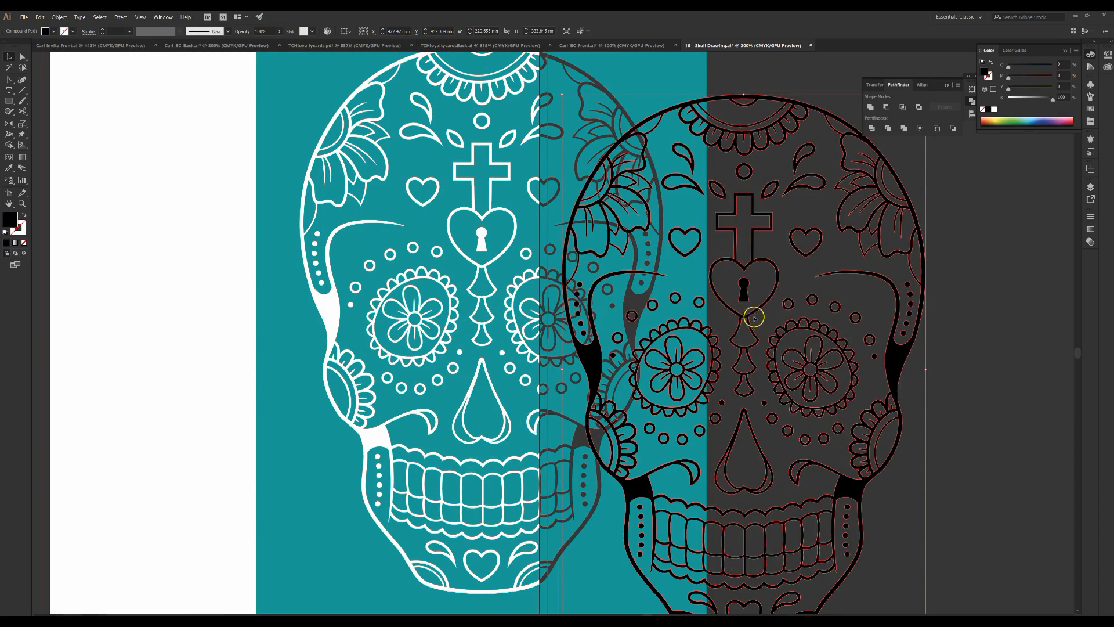
{"action": "left_click_drag", "start_coordinate": [746, 302], "coordinate": [931, 295]}
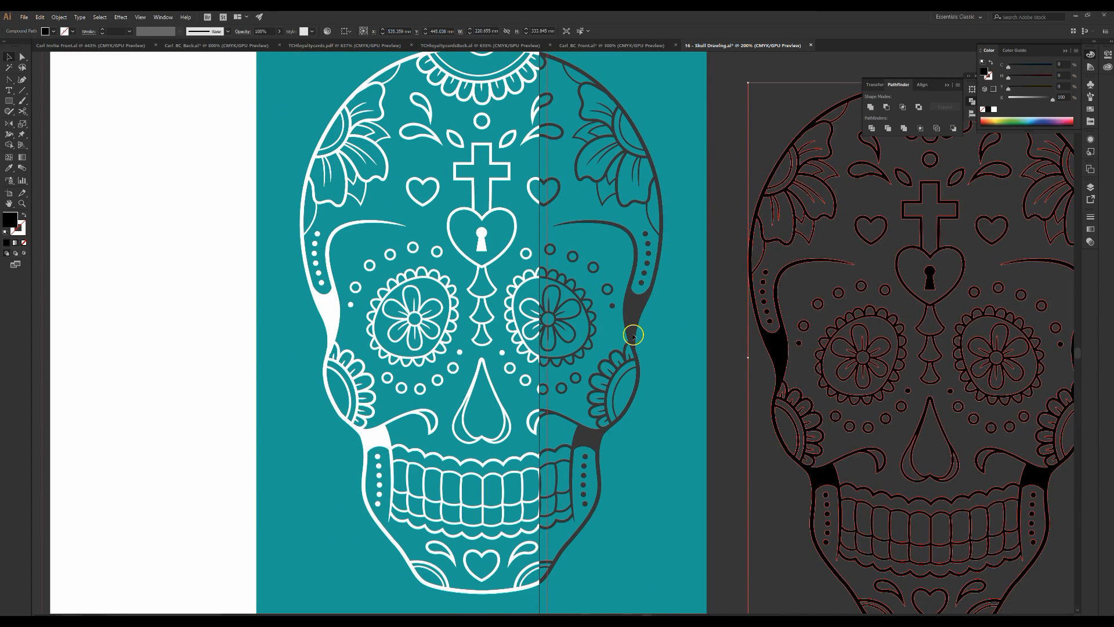
{"action": "key", "text": "ctrl+z"}
{"action": "key", "text": "ctrl+z"}
{"action": "key", "text": "ctrl+z"}
{"action": "key", "text": "ctrl+z"}
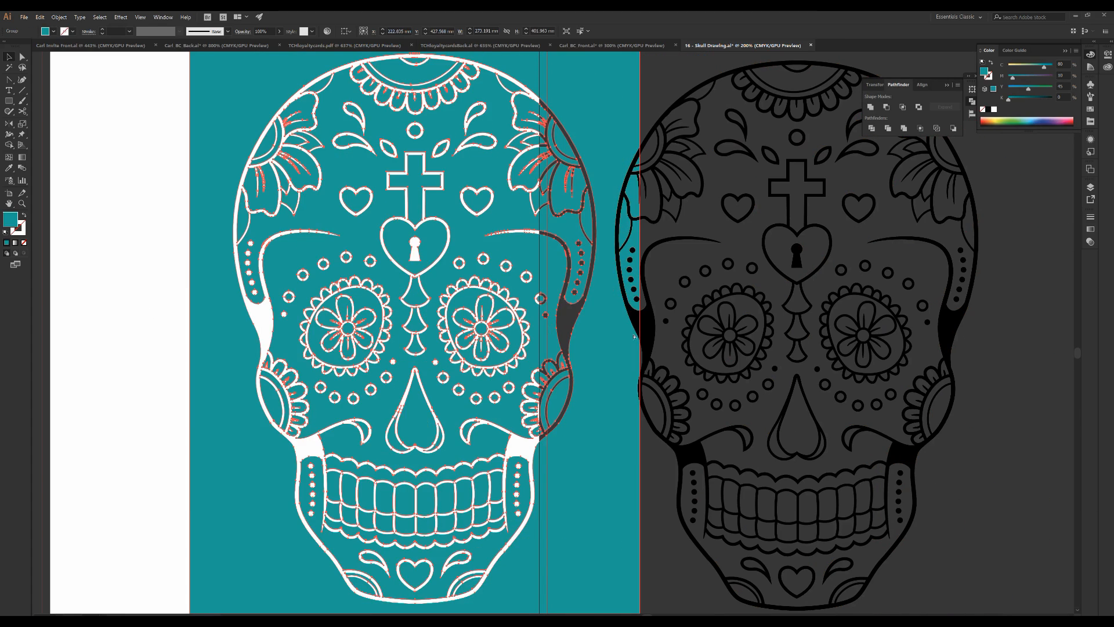
Select the black skull copy with the teal cutout shape and align them centred horizontally and vertically
{"action": "left_click", "coordinate": [532, 364]}
{"action": "key", "text": "ctrl+minus"}
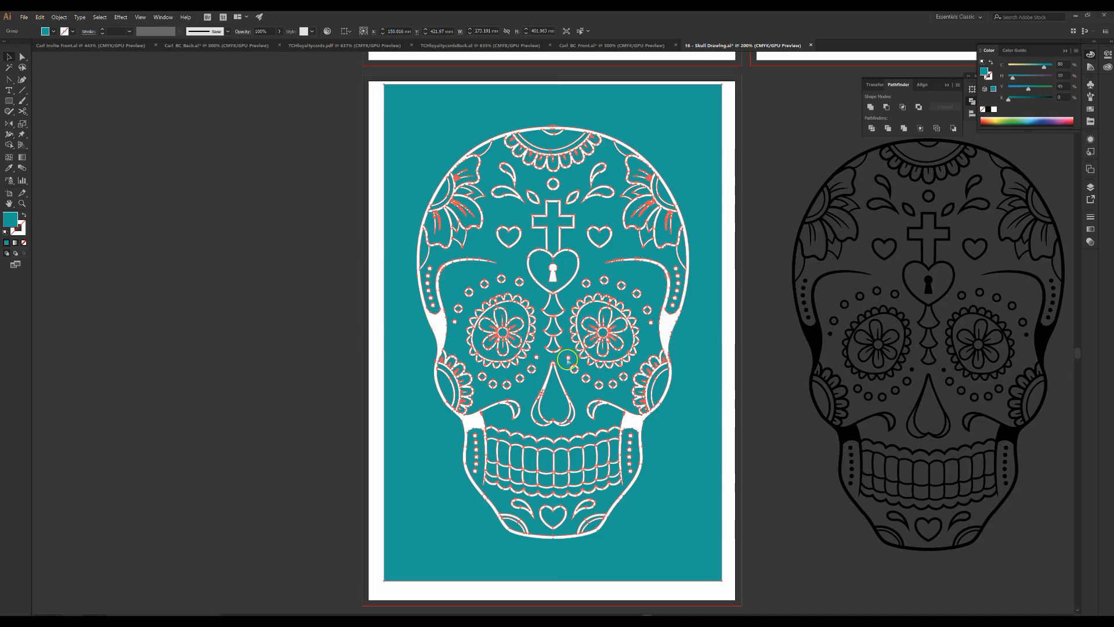
{"action": "left_click_drag", "start_coordinate": [671, 316], "coordinate": [552, 320]}
{"action": "left_click", "coordinate": [740, 297]}
{"action": "left_click", "coordinate": [765, 288]}
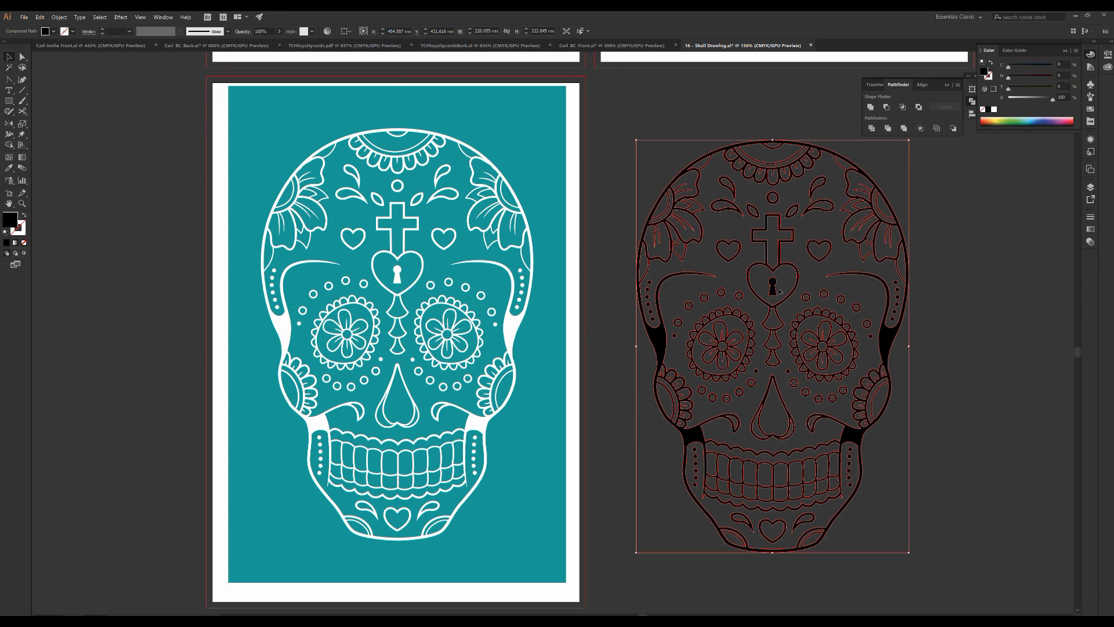
{"action": "left_click", "coordinate": [552, 327], "text": "shift"}
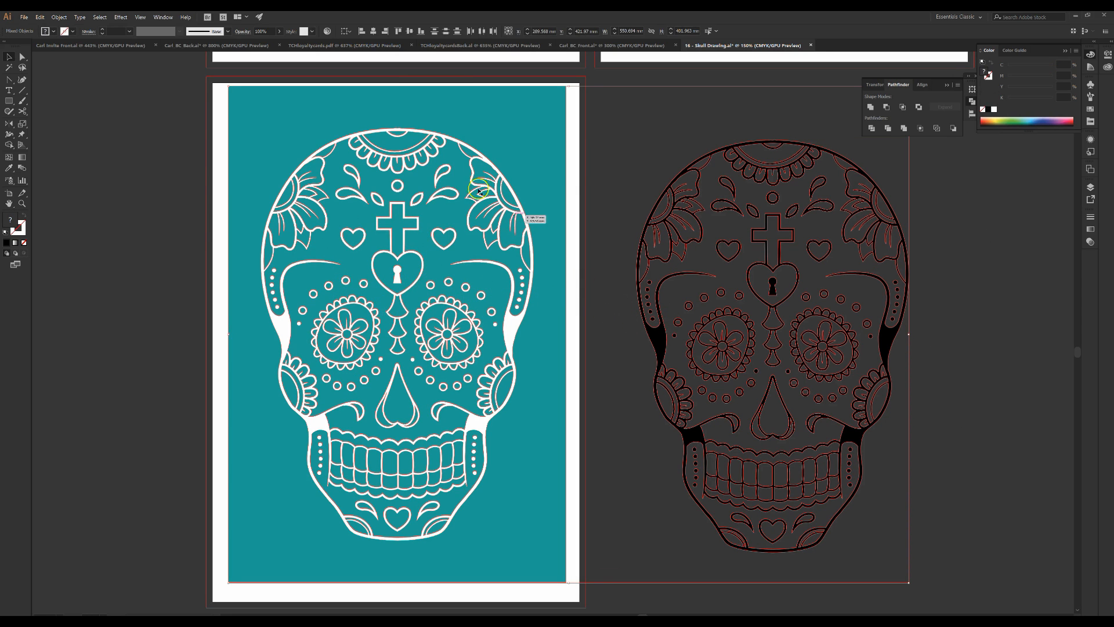
{"action": "left_click", "coordinate": [373, 31]}
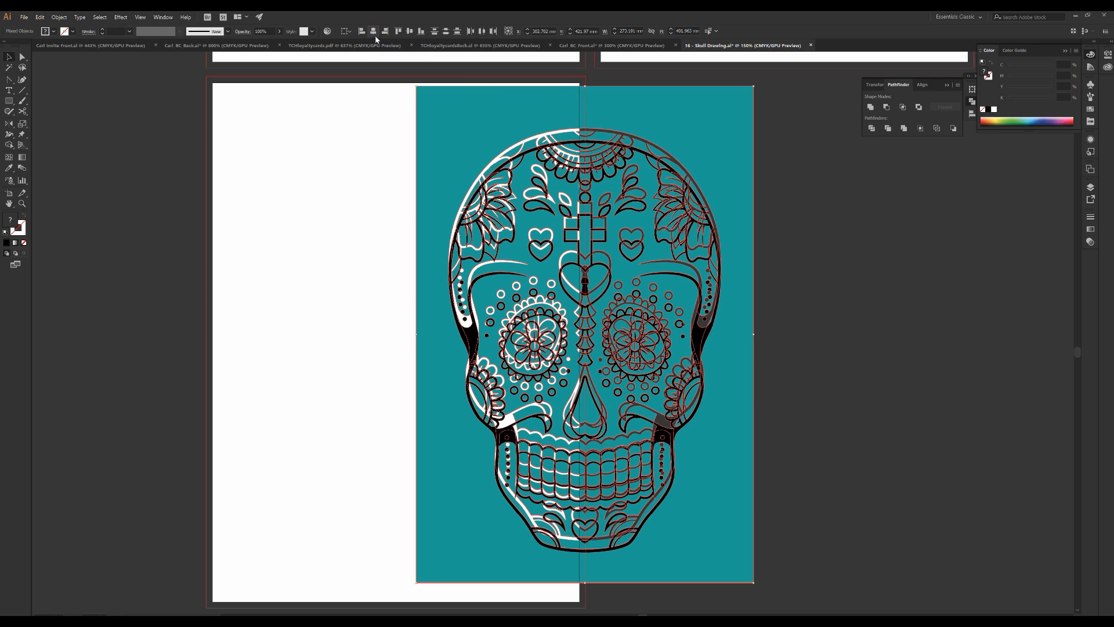
{"action": "left_click", "coordinate": [415, 31]}
{"action": "left_click", "coordinate": [389, 279]}
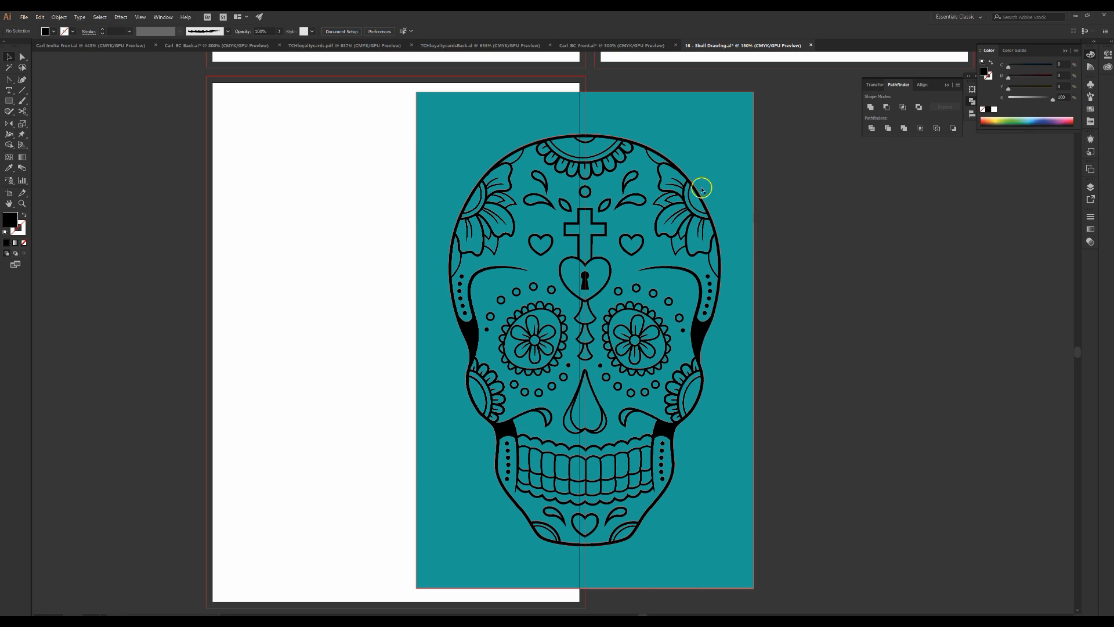
Reposition the teal cutout shape and black skull so both sit centred on the third artboard
{"action": "key", "text": "ctrl+a"}
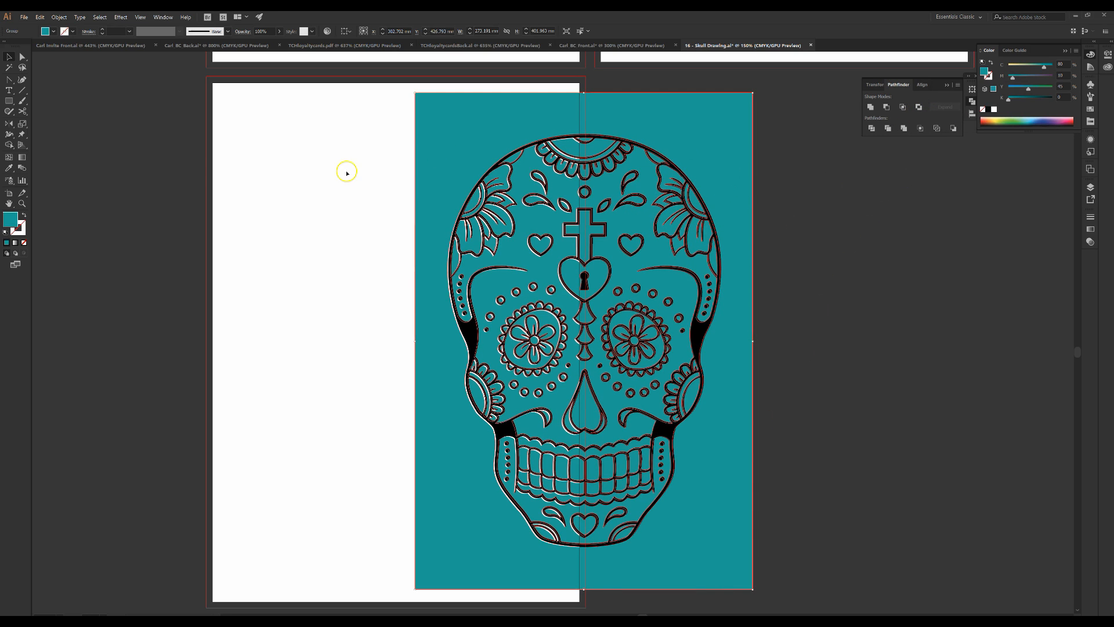
{"action": "key", "text": "ctrl+z"}
{"action": "left_click_drag", "start_coordinate": [370, 179], "coordinate": [330, 235]}
{"action": "left_click_drag", "start_coordinate": [326, 234], "coordinate": [336, 234]}
{"action": "left_click", "coordinate": [708, 260]}
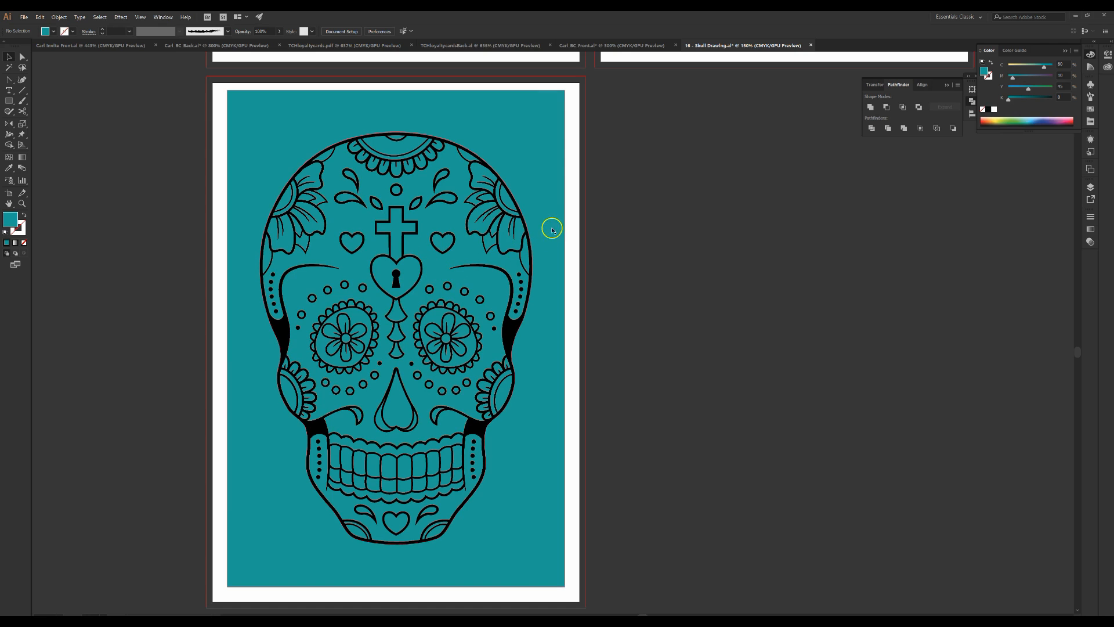
{"action": "left_click", "coordinate": [540, 190]}
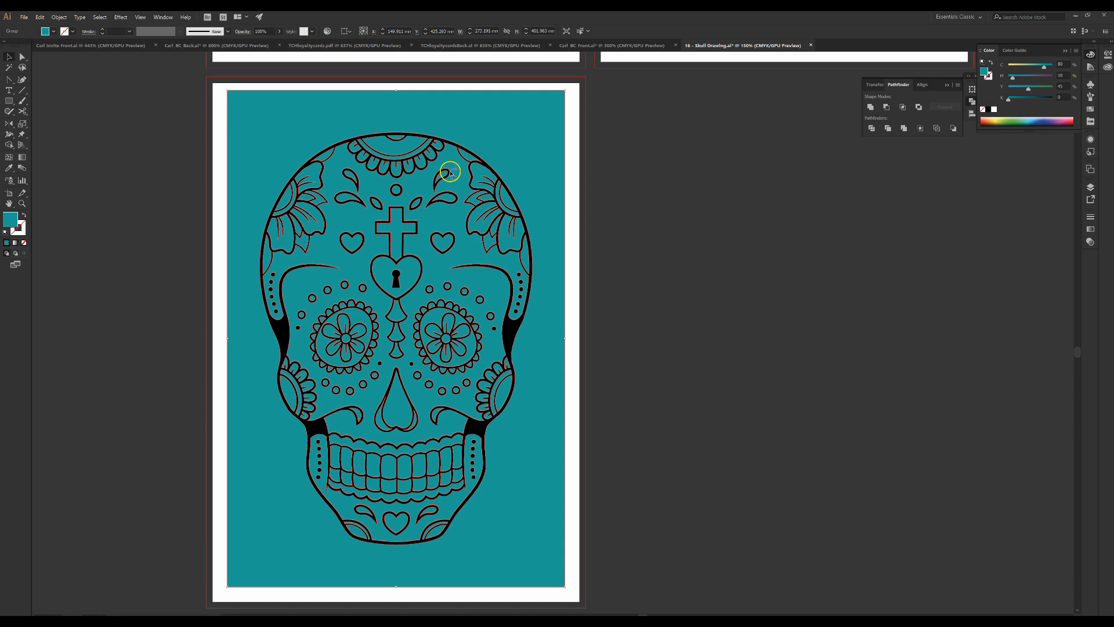
{"action": "left_click", "coordinate": [662, 224]}
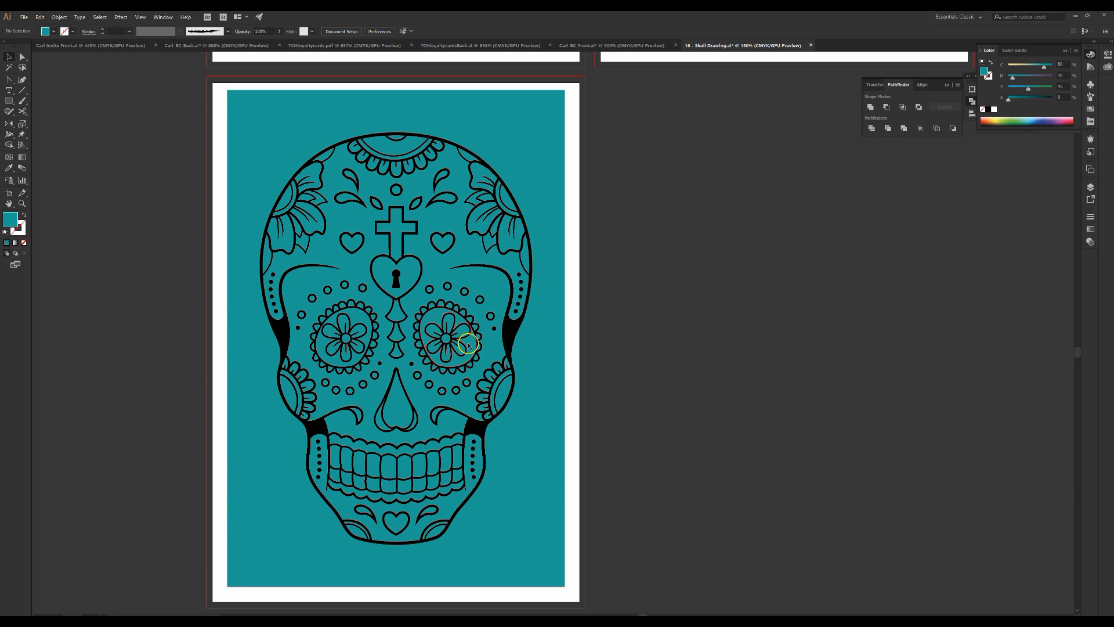
{"action": "left_click", "coordinate": [480, 281]}
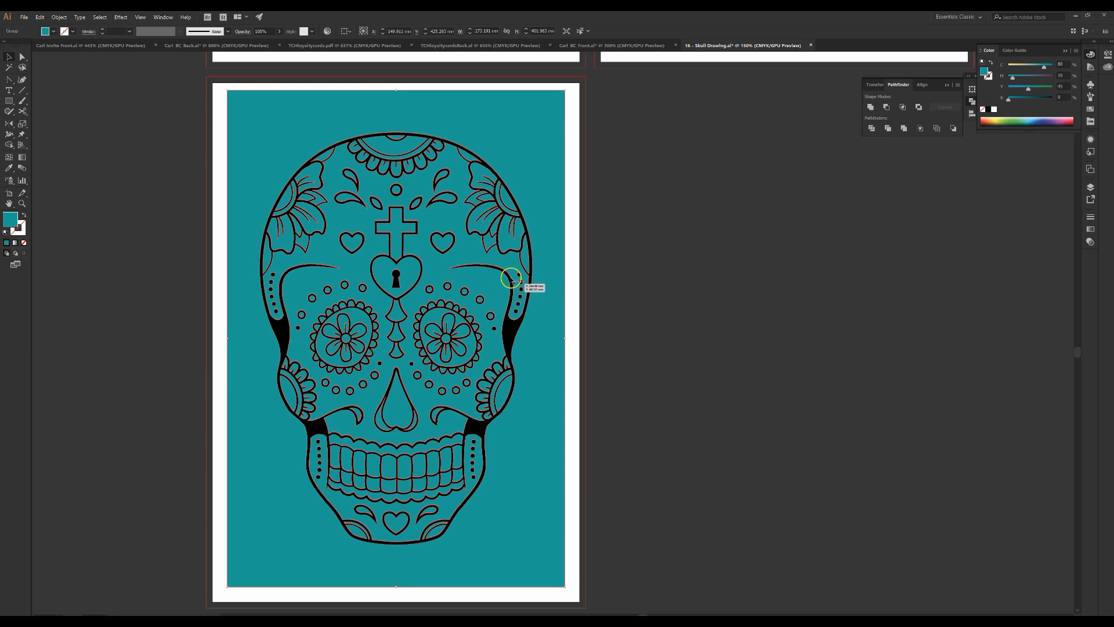
{"action": "key", "text": "ctrl+shift+a"}
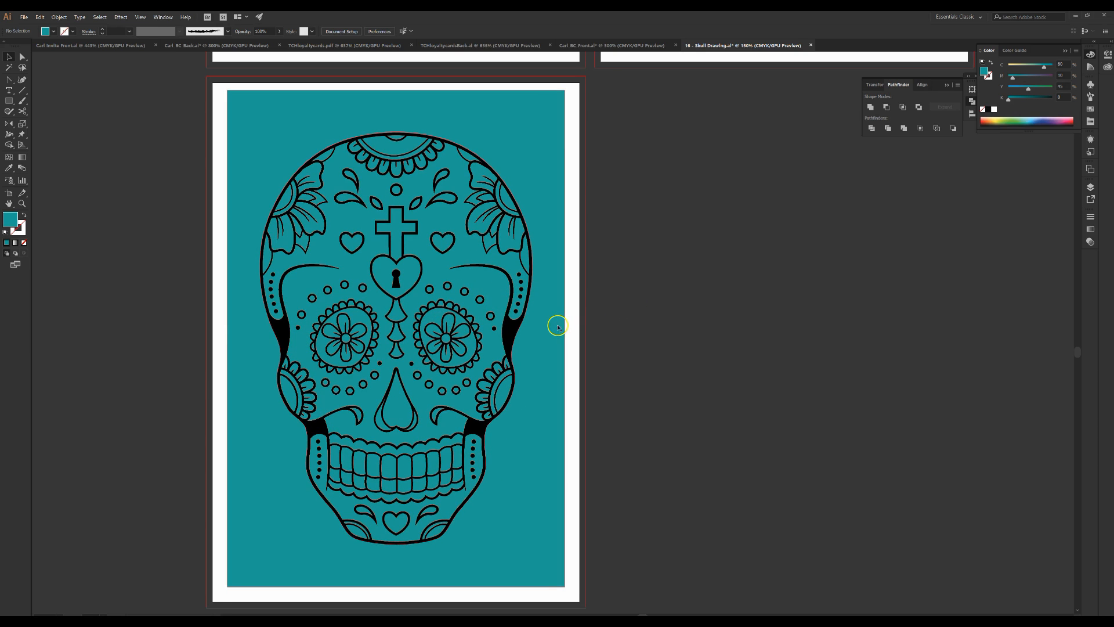
Ungroup the teal cutout shape and the black skull overlay, then deselect
{"action": "left_click", "coordinate": [556, 328]}
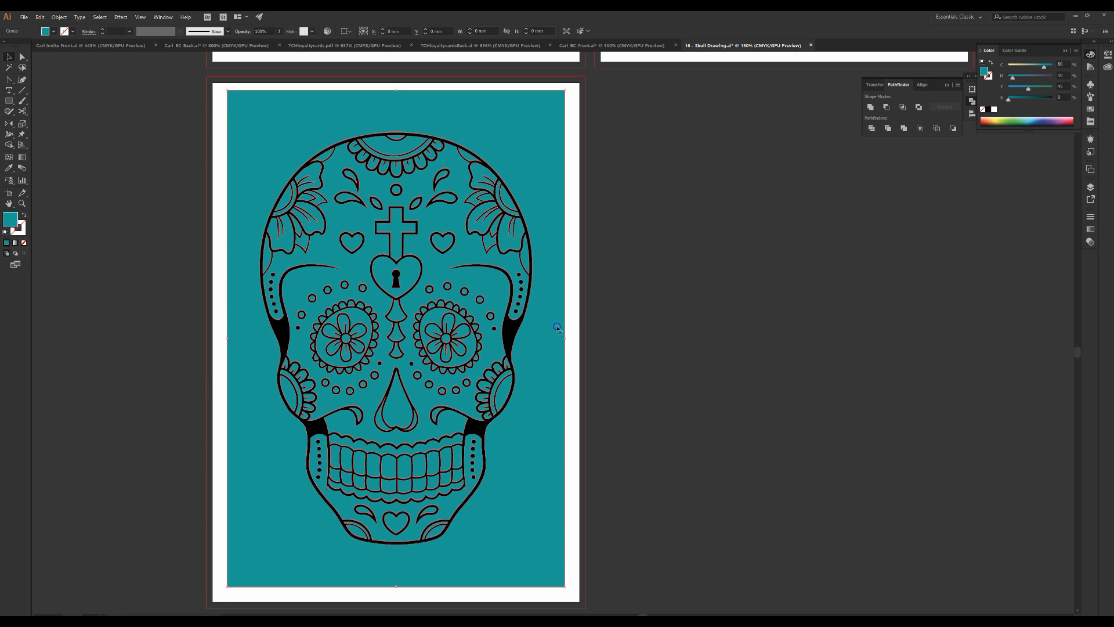
{"action": "right_click", "coordinate": [466, 283]}
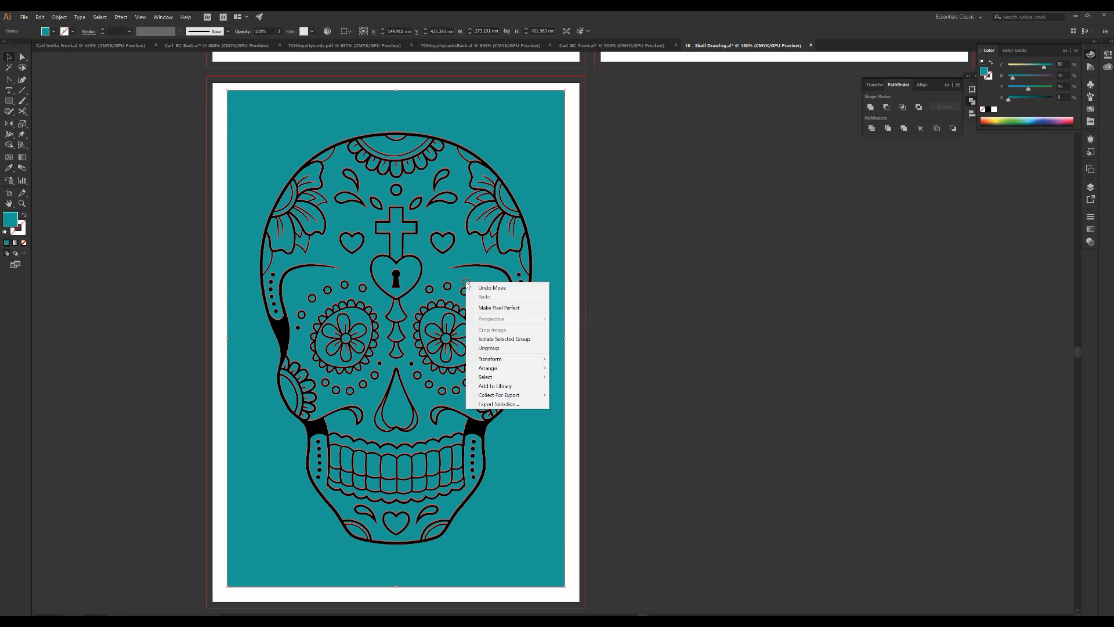
{"action": "left_click", "coordinate": [489, 348]}
{"action": "left_click", "coordinate": [631, 326]}
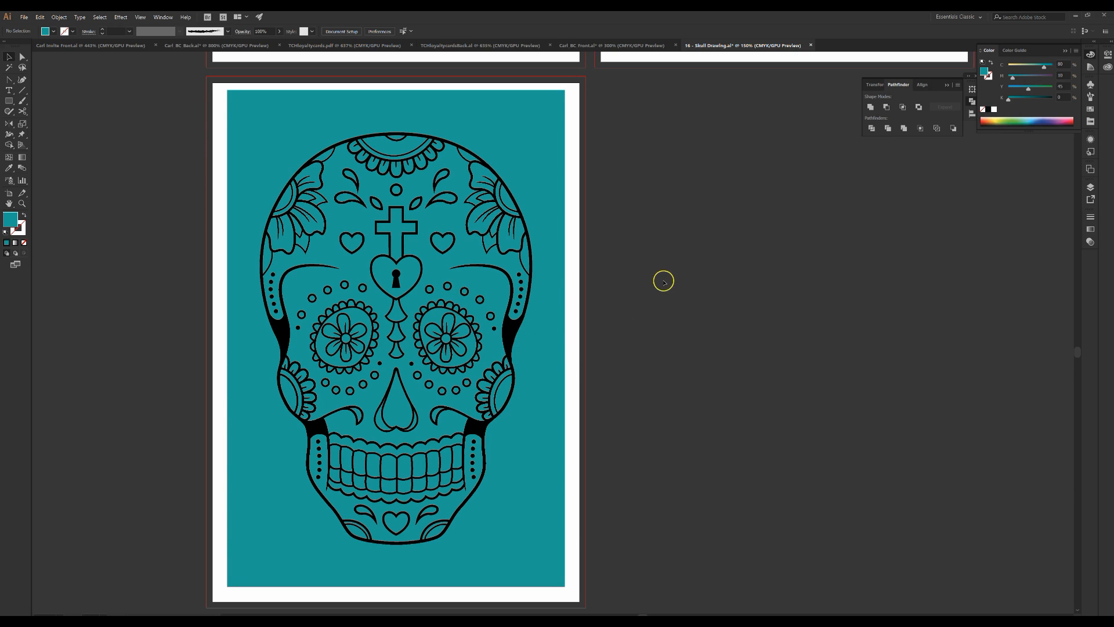
Select individual pieces of the skull lines and teal shape to inspect how they are separated
{"action": "left_click", "coordinate": [419, 269]}
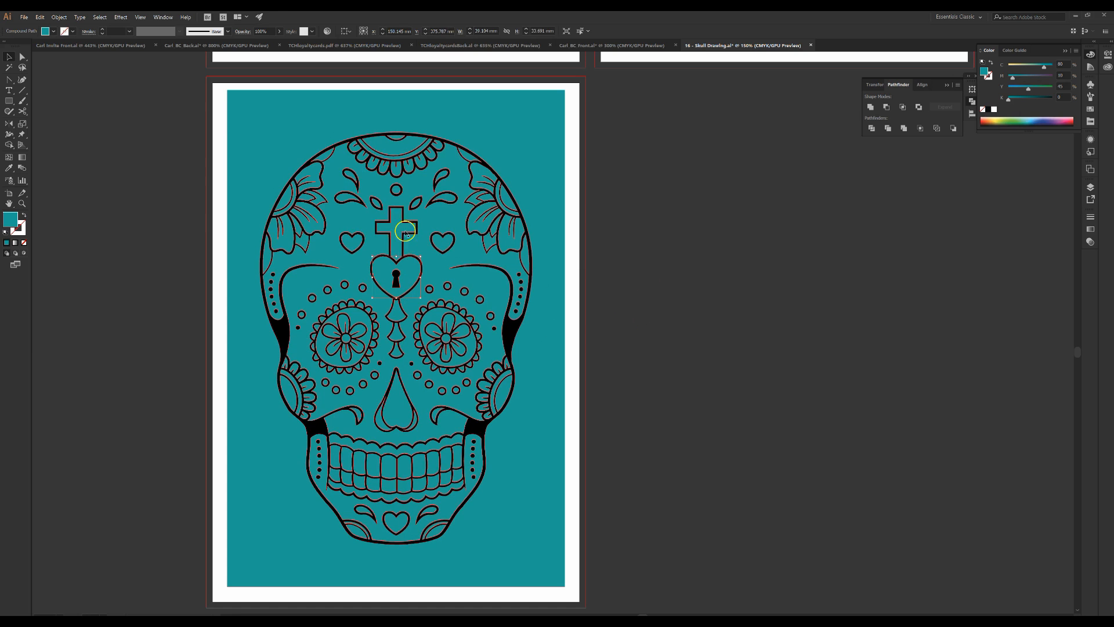
{"action": "left_click", "coordinate": [443, 239]}
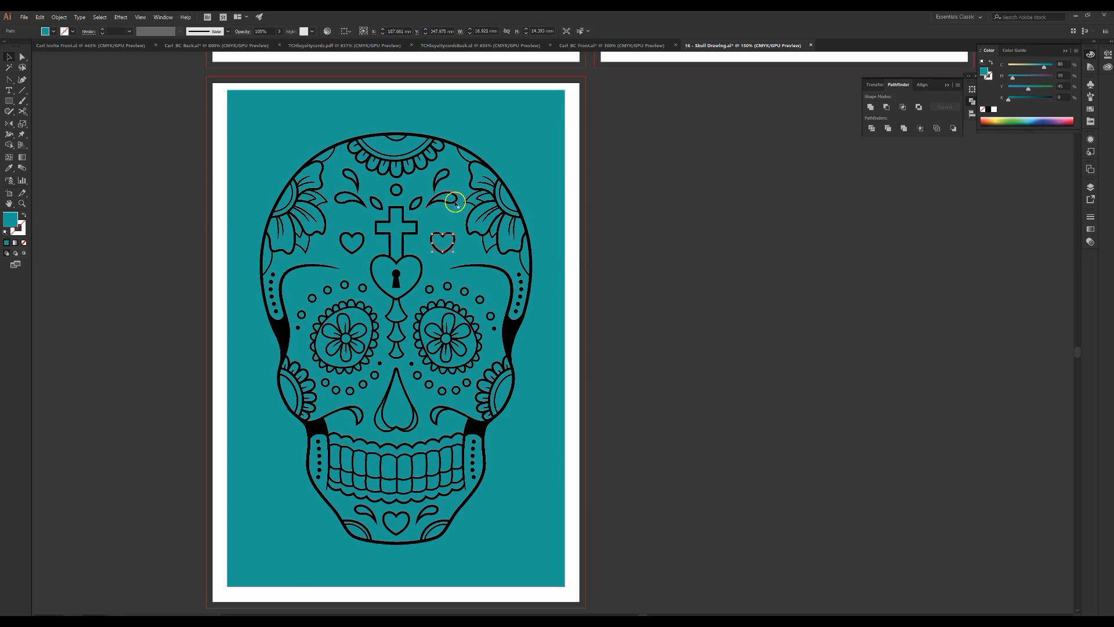
{"action": "left_click", "coordinate": [442, 174]}
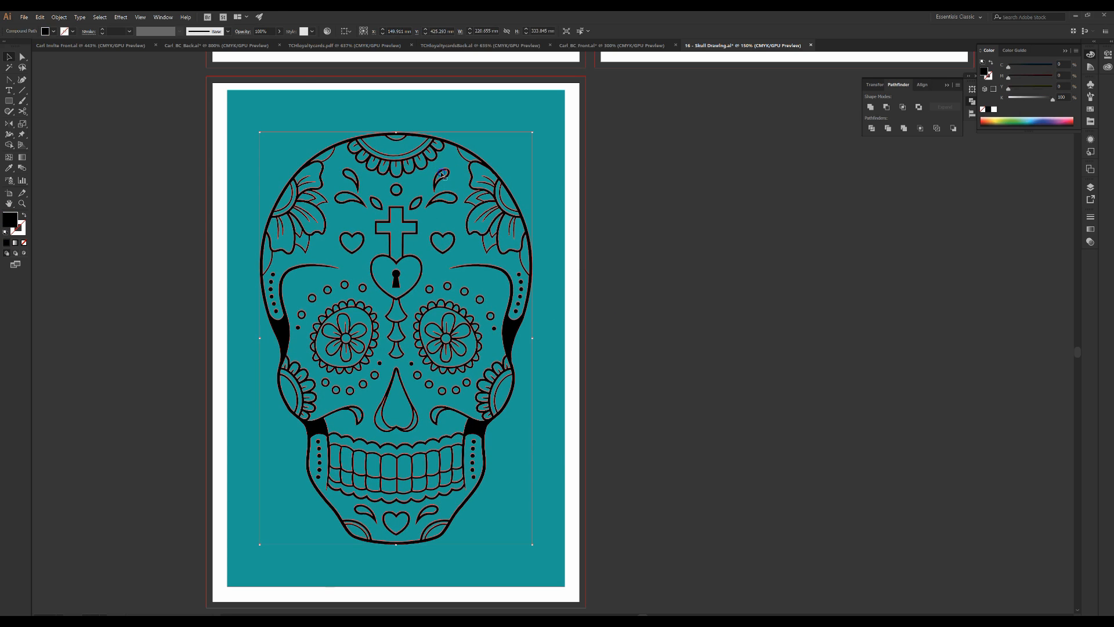
{"action": "left_click", "coordinate": [481, 174]}
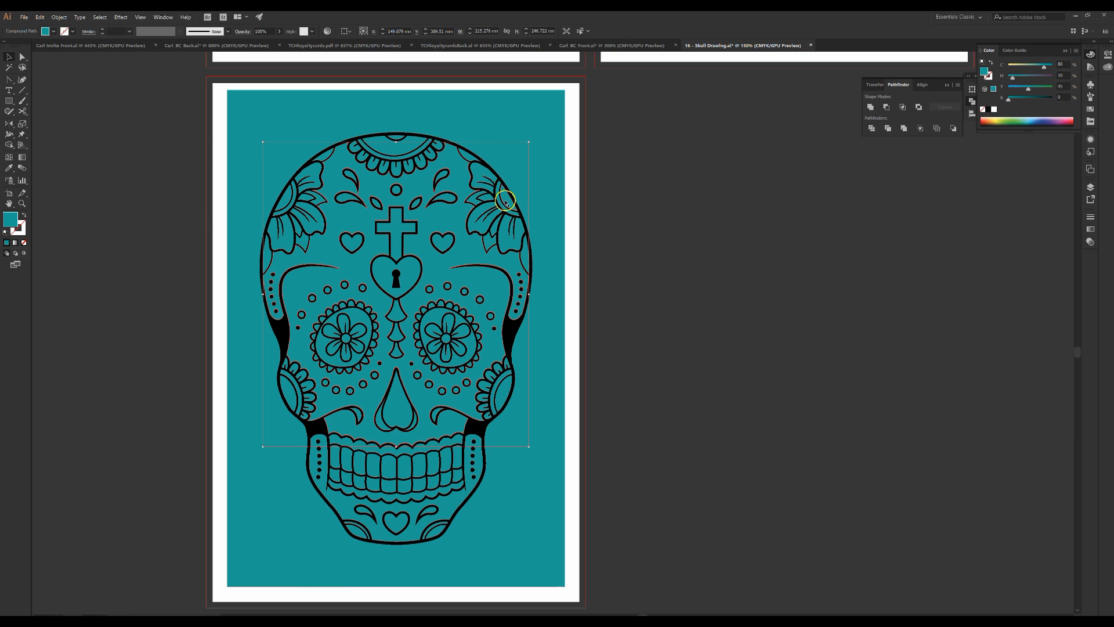
{"action": "left_click", "coordinate": [505, 201]}
{"action": "left_click", "coordinate": [485, 212]}
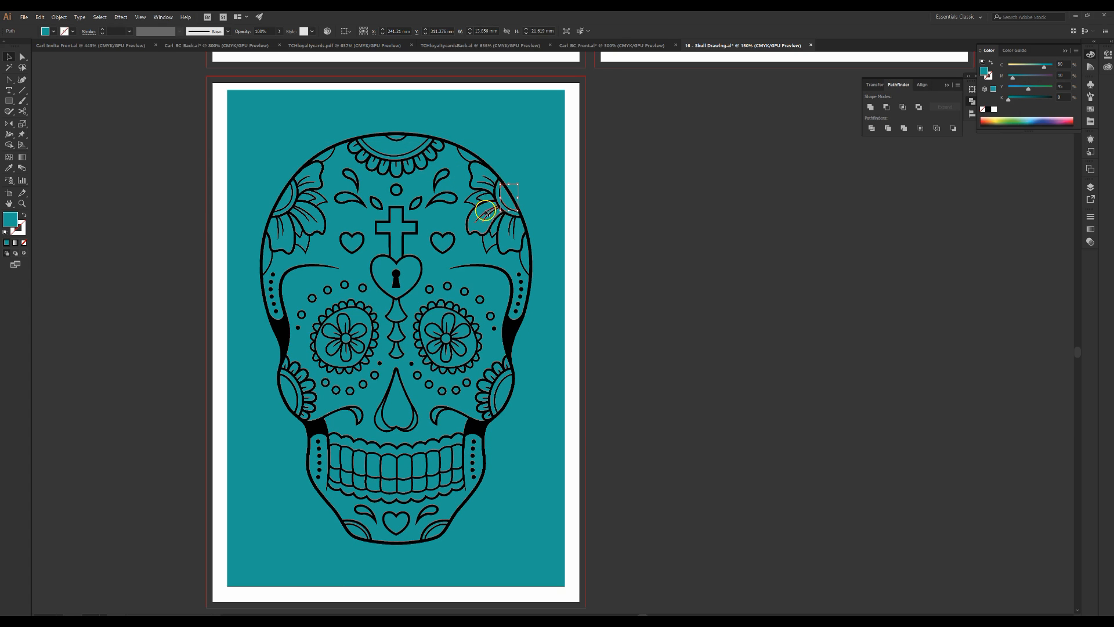
{"action": "left_click", "coordinate": [508, 234]}
{"action": "left_click", "coordinate": [515, 280]}
{"action": "left_click", "coordinate": [517, 330]}
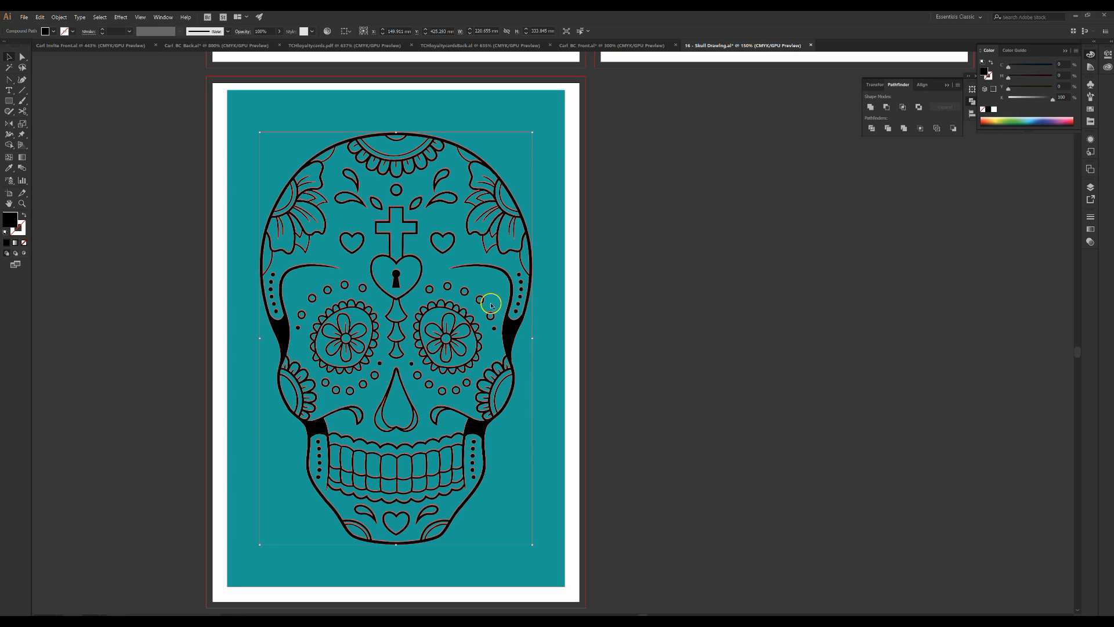
{"action": "left_click", "coordinate": [358, 277]}
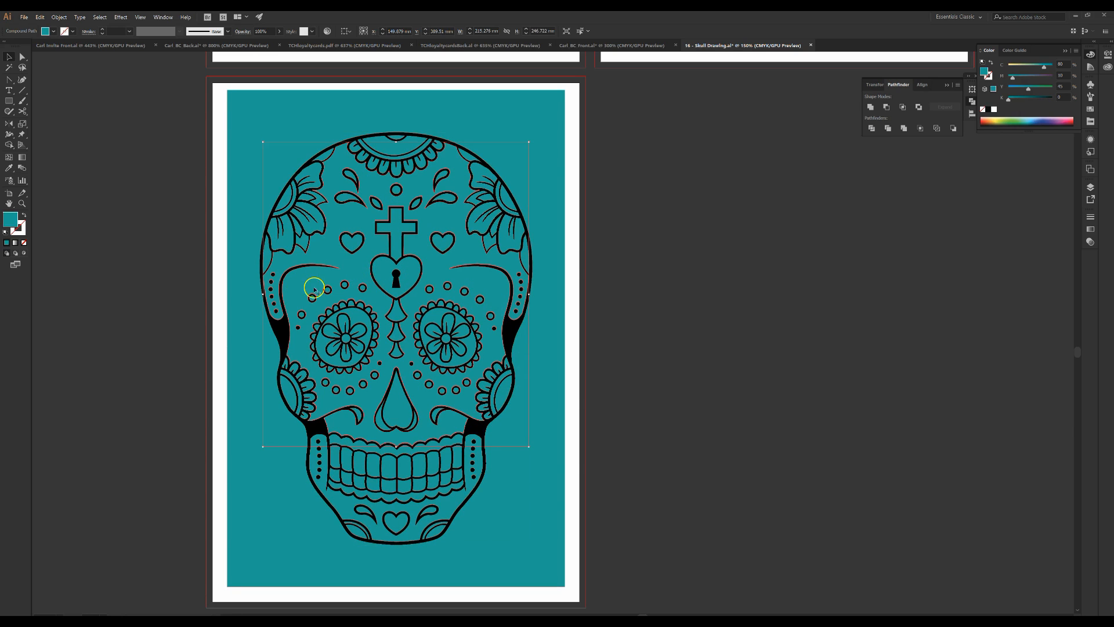
{"action": "left_click", "coordinate": [351, 243]}
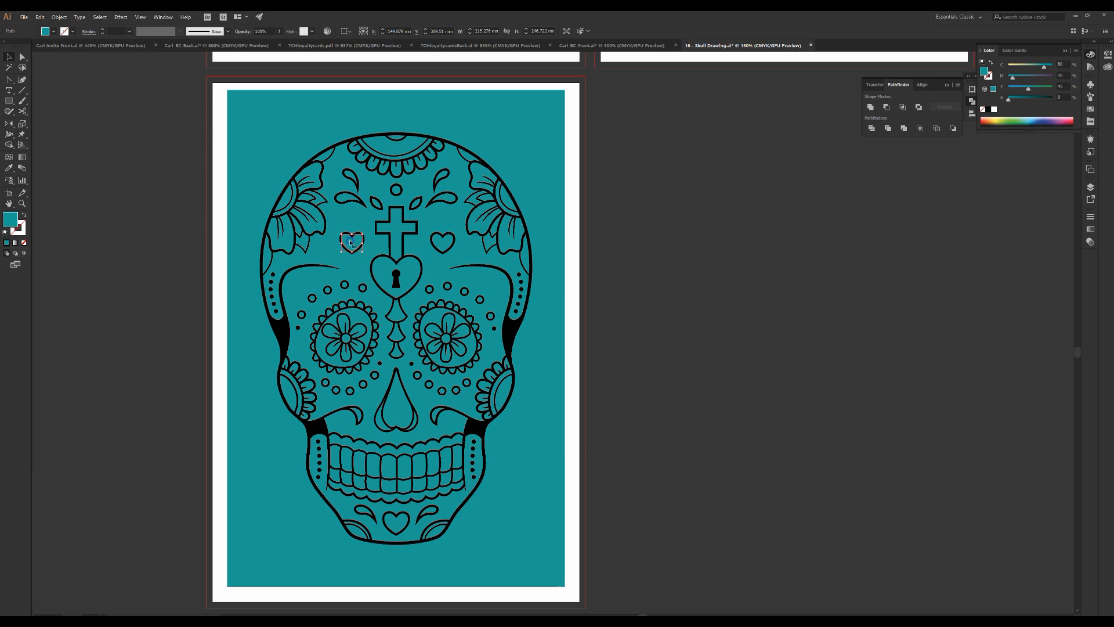
{"action": "left_click", "coordinate": [283, 196]}
{"action": "left_click", "coordinate": [190, 187]}
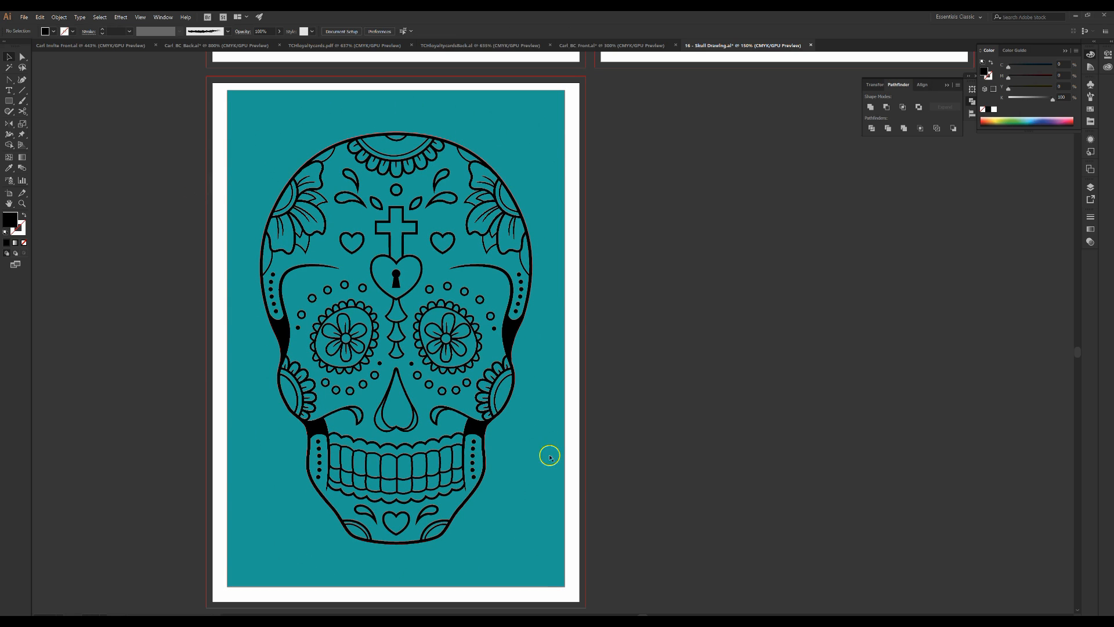
Delete the teal background area surrounding the skull silhouette on the third artboard
{"action": "left_click", "coordinate": [538, 504]}
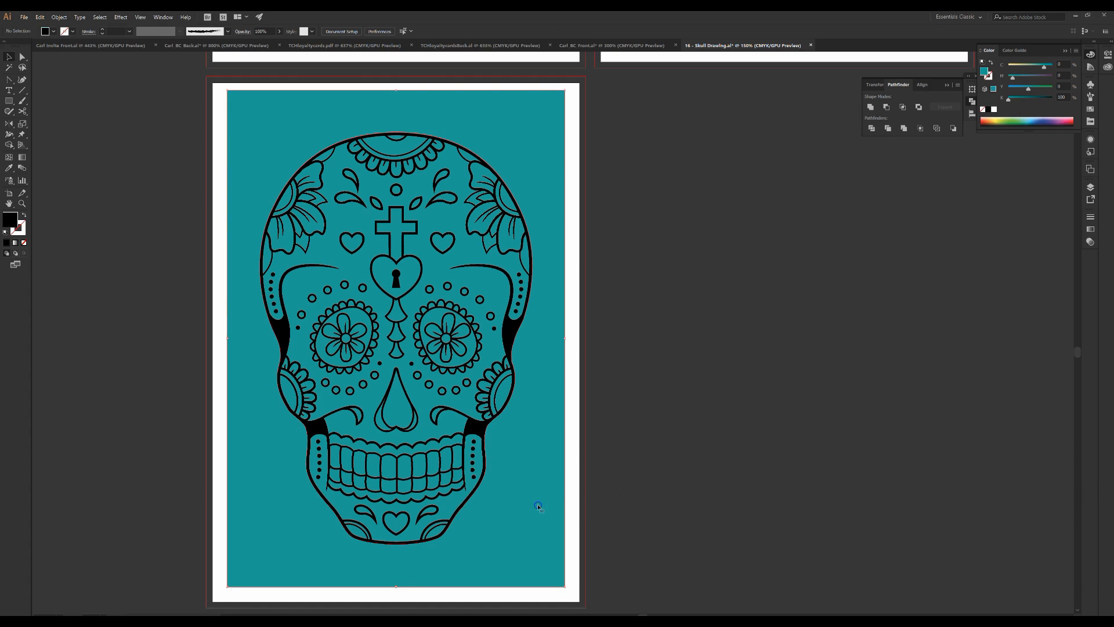
{"action": "left_click", "coordinate": [495, 509], "text": "alt"}
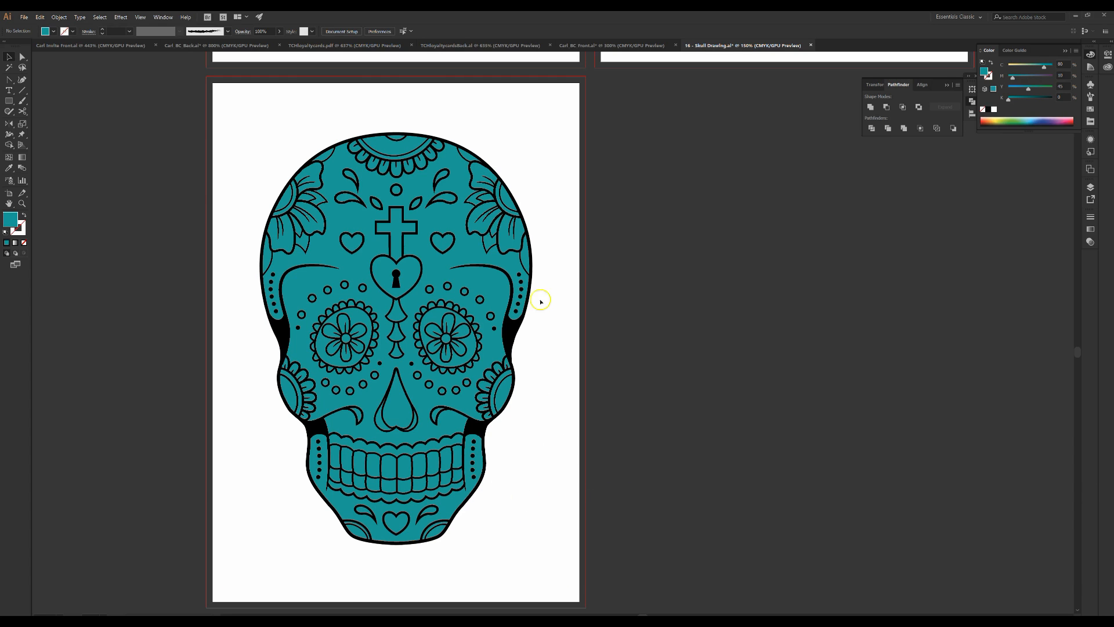
Fill the small petal areas at the skull's upper left and right edges with a pink swatch
{"action": "left_click", "coordinate": [508, 201]}
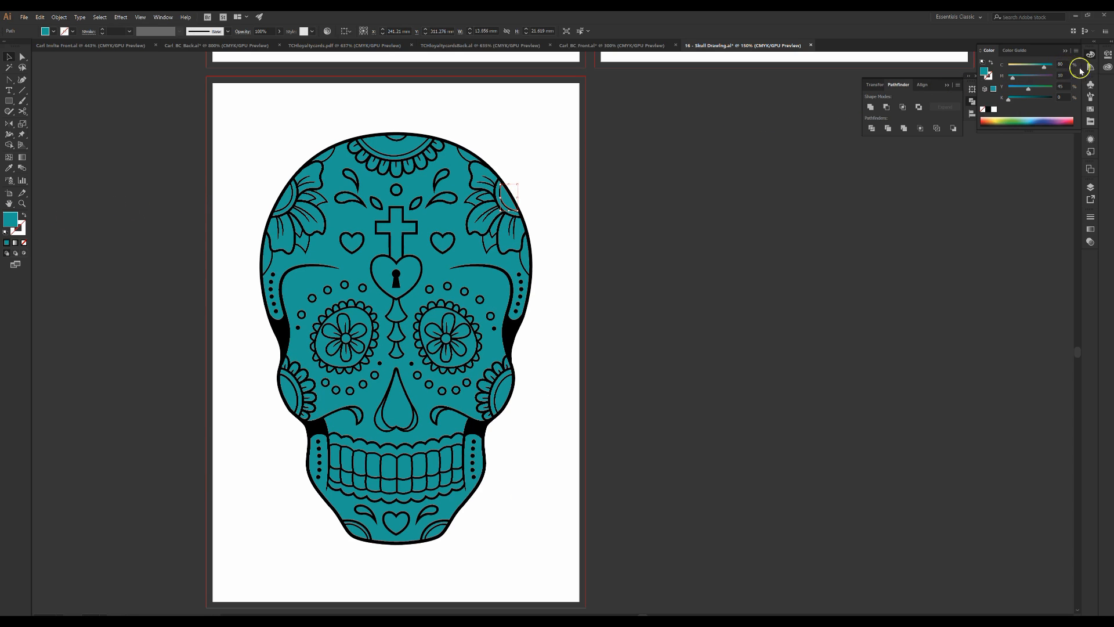
{"action": "left_click", "coordinate": [1095, 110]}
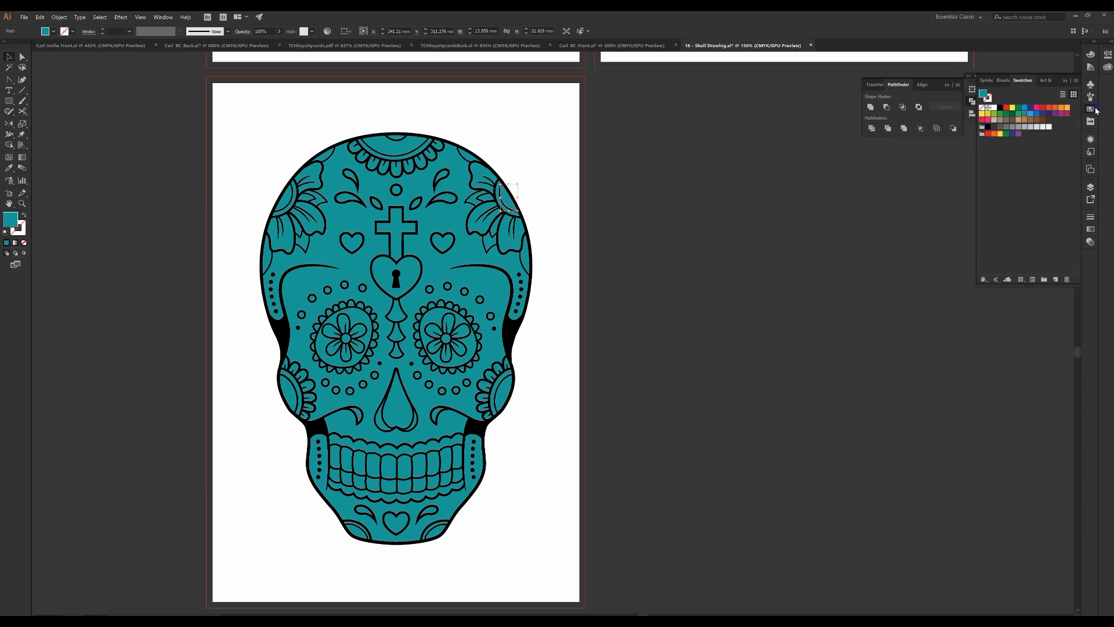
{"action": "left_click", "coordinate": [1038, 108]}
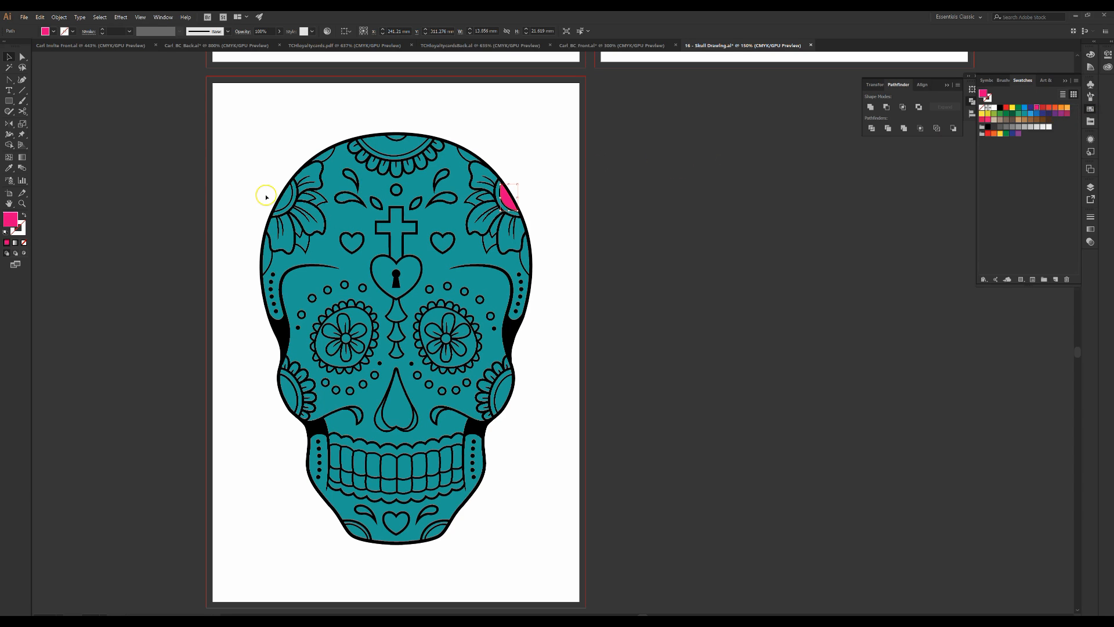
{"action": "left_click", "coordinate": [283, 201]}
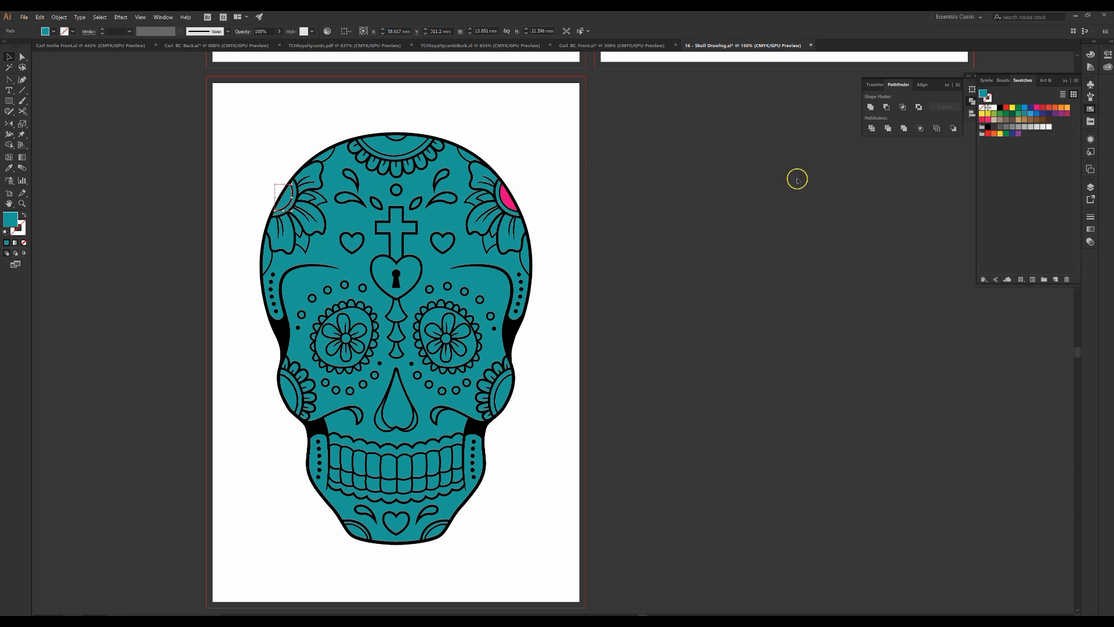
{"action": "left_click", "coordinate": [1037, 107]}
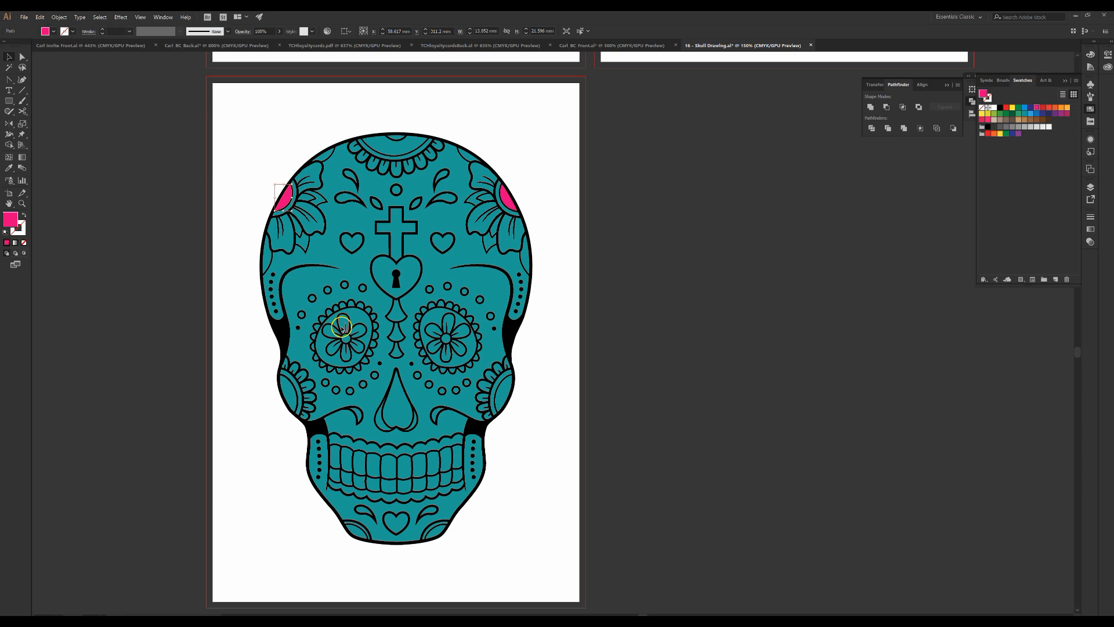
Fill the narrow temple areas on both sides of the skull with a dark blue swatch
{"action": "left_click", "coordinate": [269, 255]}
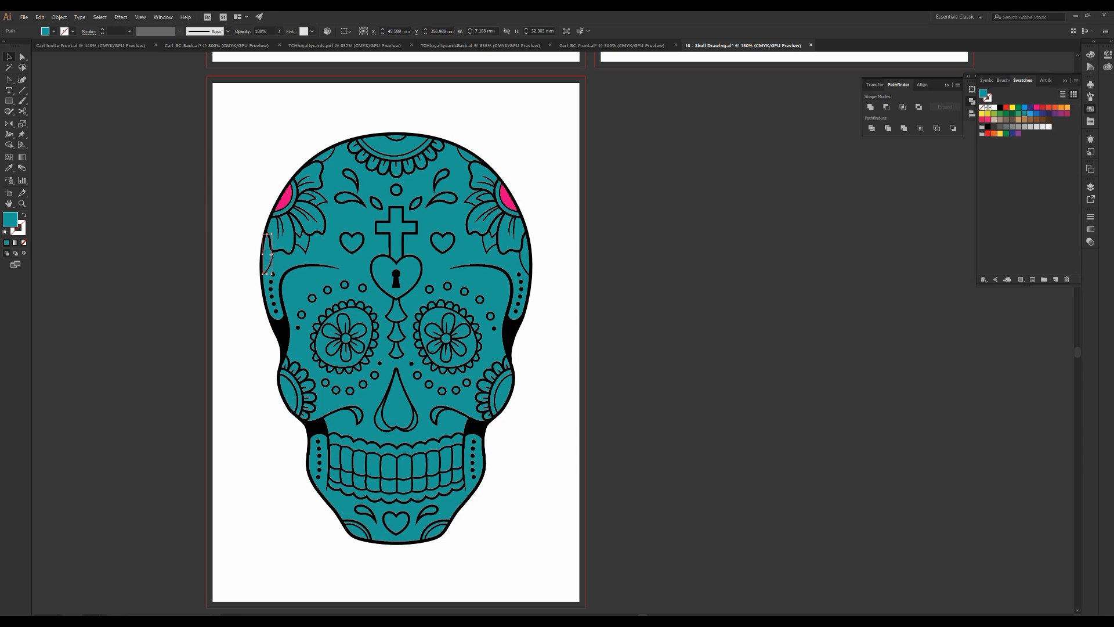
{"action": "left_click", "coordinate": [529, 260]}
{"action": "left_click", "coordinate": [525, 253]}
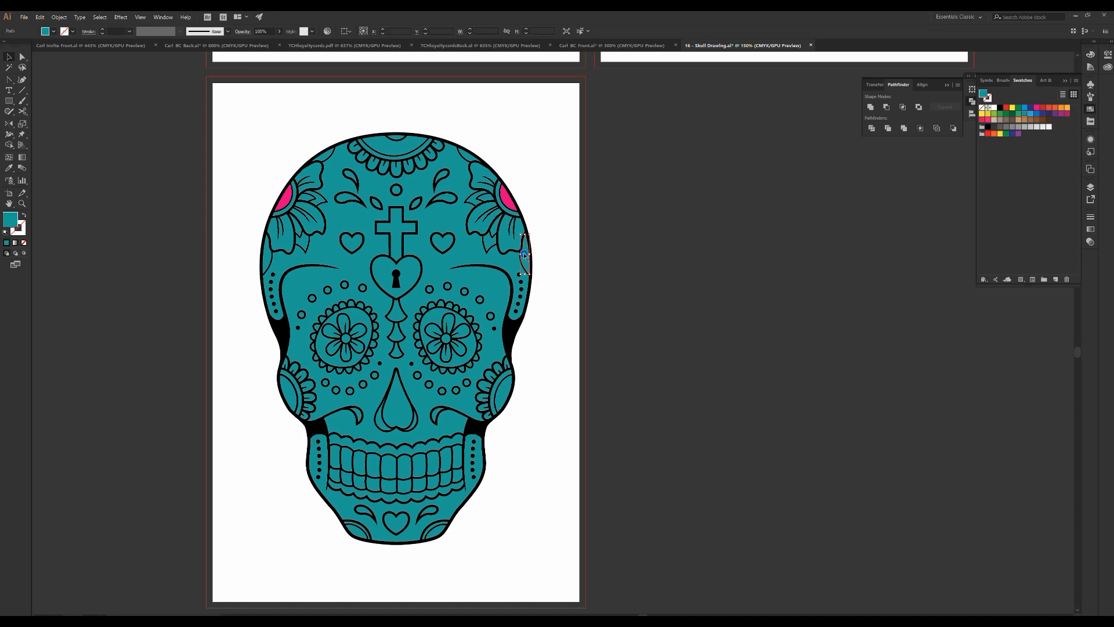
{"action": "left_click", "coordinate": [270, 262], "text": "shift"}
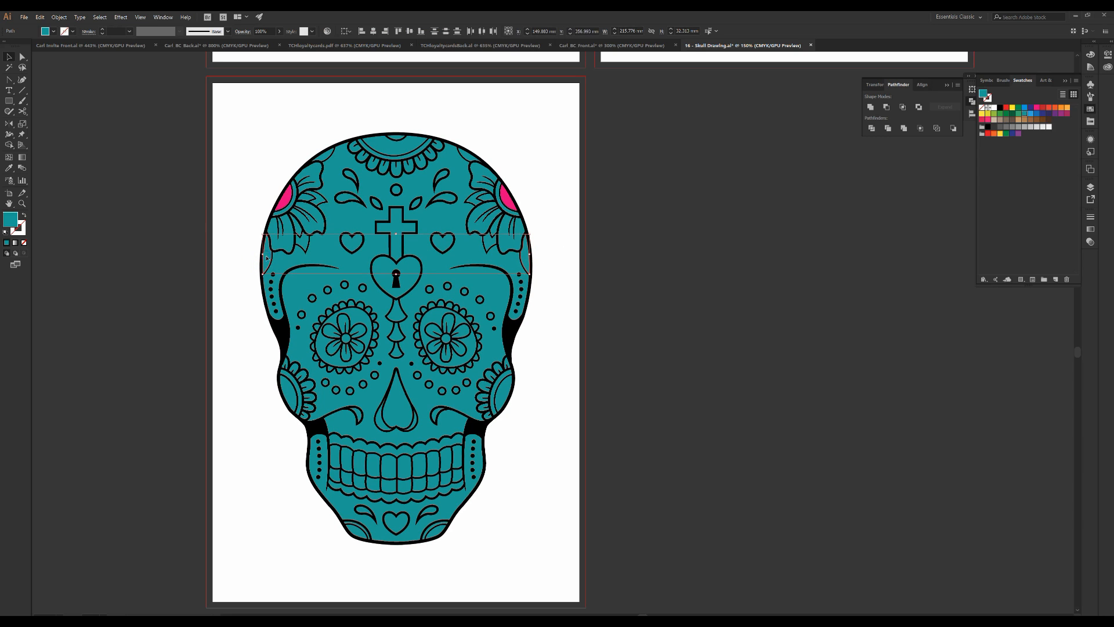
{"action": "left_click", "coordinate": [1031, 109]}
{"action": "left_click", "coordinate": [582, 175]}
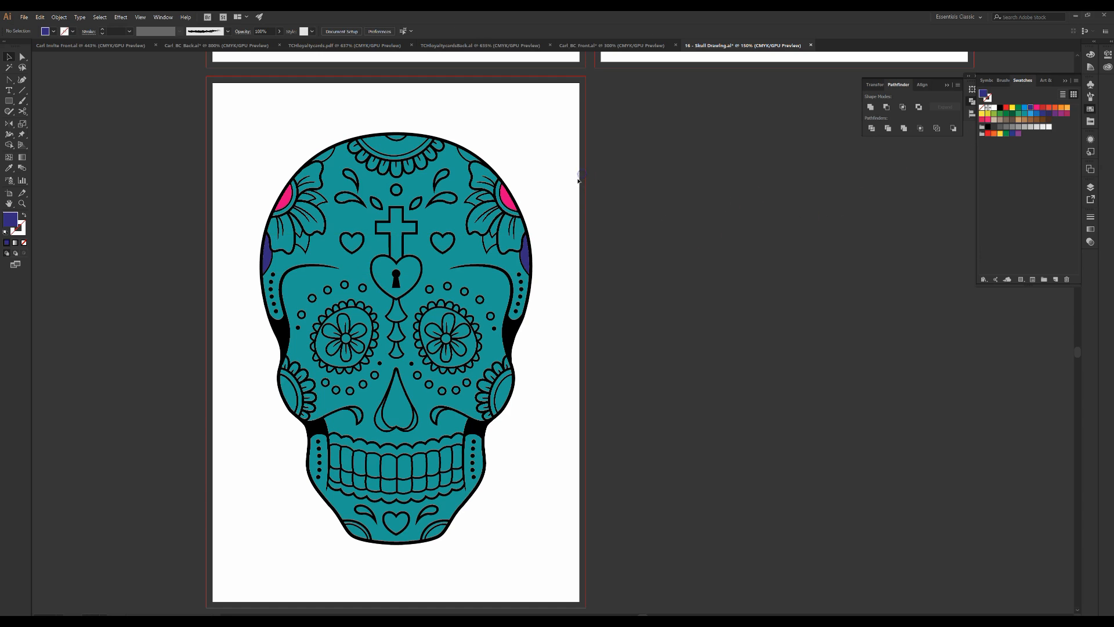
Fill the two swirl shapes above the eye sockets with a red swatch
{"action": "left_click", "coordinate": [446, 199]}
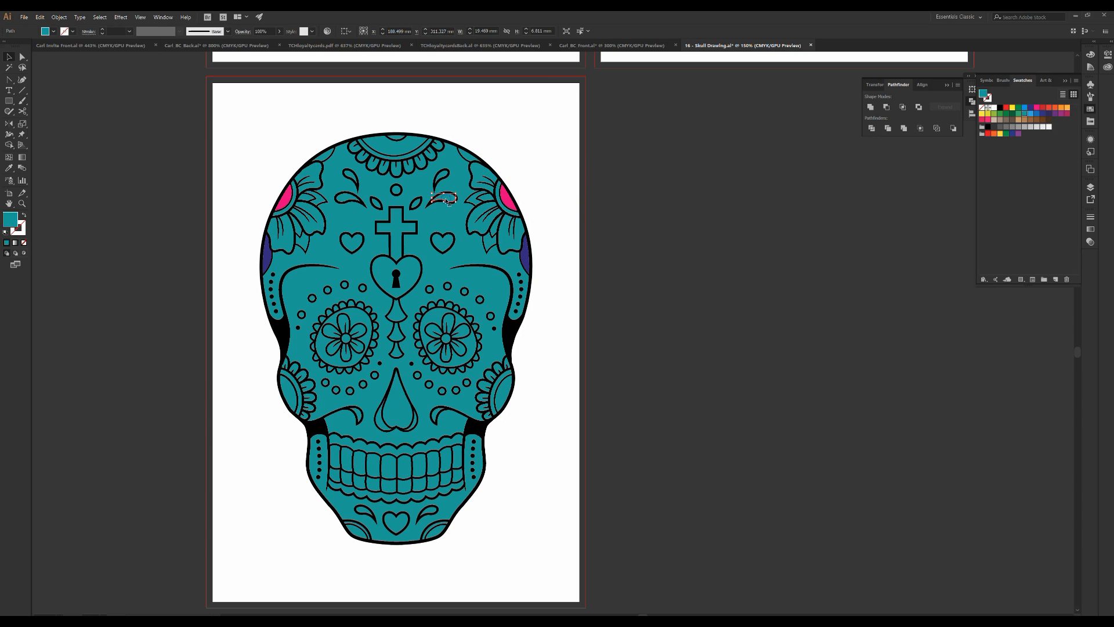
{"action": "left_click", "coordinate": [343, 198], "text": "shift"}
{"action": "left_click", "coordinate": [870, 129]}
{"action": "left_click", "coordinate": [1044, 108]}
{"action": "left_click", "coordinate": [657, 202]}
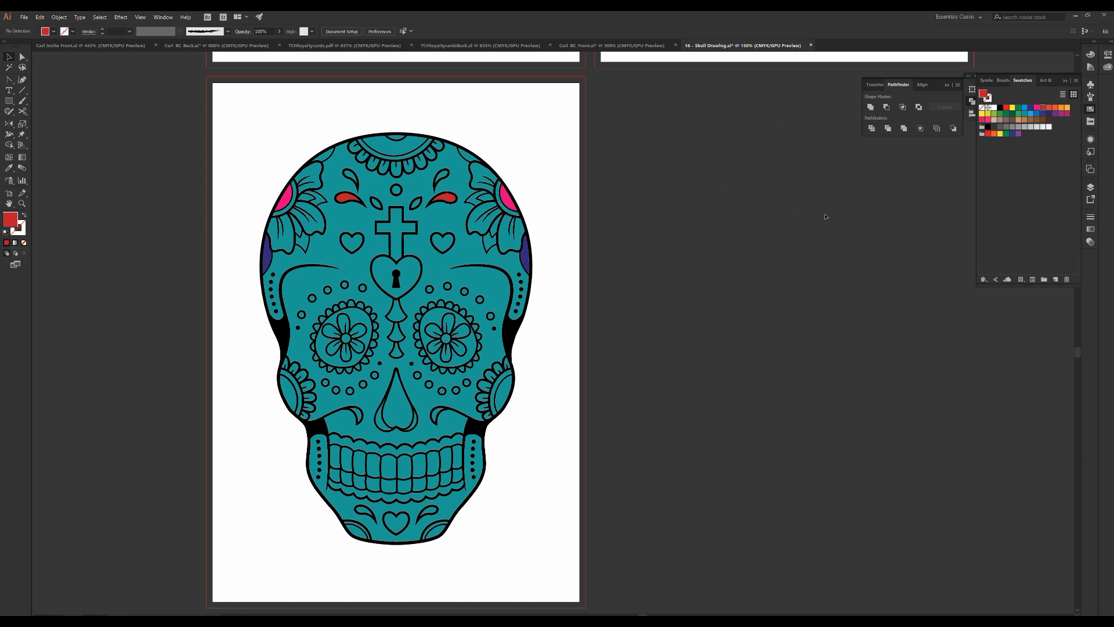
Zoom out to all artboards and undo the last three colour changes
{"action": "key", "text": "ctrl+minus"}
{"action": "key", "text": "ctrl+minus"}
{"action": "left_click_drag", "start_coordinate": [757, 230], "coordinate": [691, 352]}
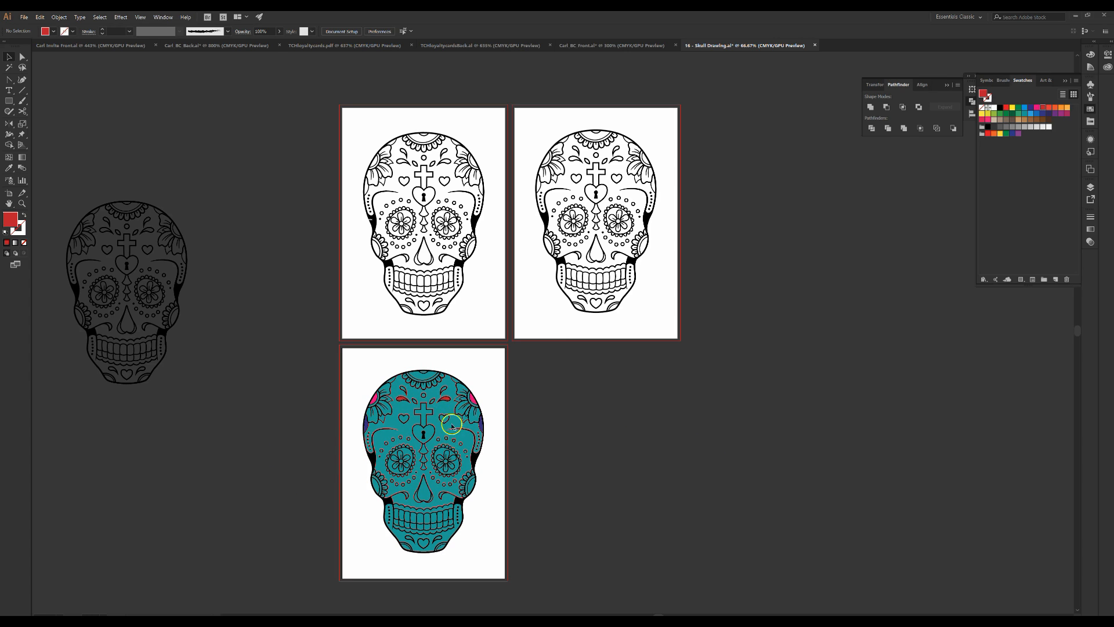
{"action": "key", "text": "ctrl+z"}
{"action": "key", "text": "ctrl+z"}
{"action": "key", "text": "ctrl+z"}
{"action": "key", "text": "ctrl+z"}
{"action": "key", "text": "ctrl+z"}
{"action": "key", "text": "ctrl+z"}
{"action": "key", "text": "ctrl+z"}
{"action": "key", "text": "ctrl+z"}
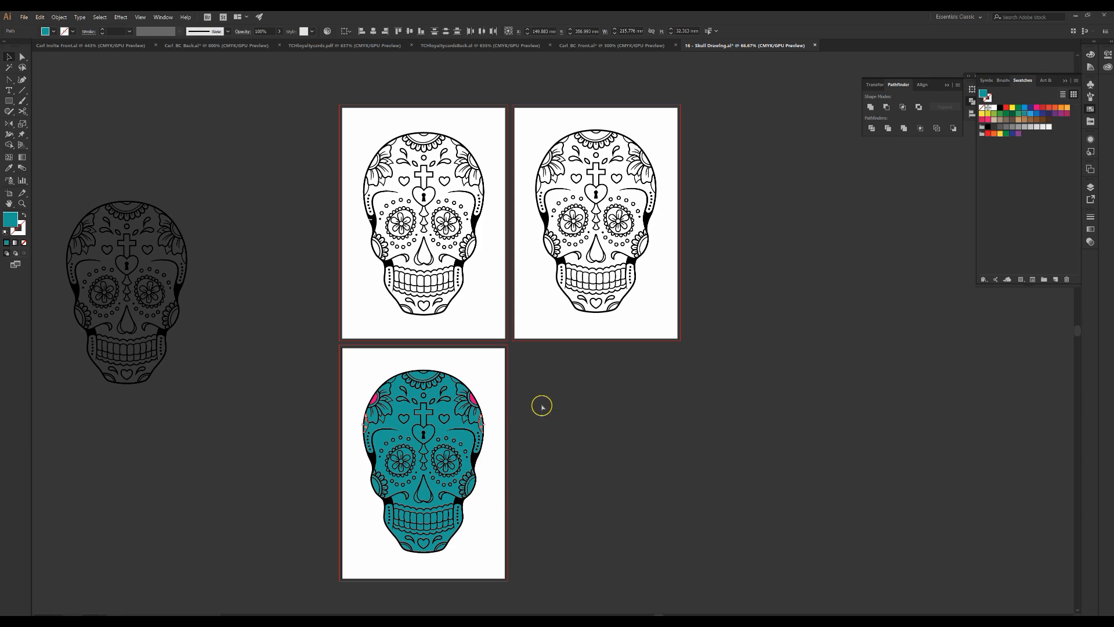
Save the document to the Desktop as an Illustrator file named with the author's name plus _Compounding, keeping default options
{"action": "left_click", "coordinate": [572, 408]}
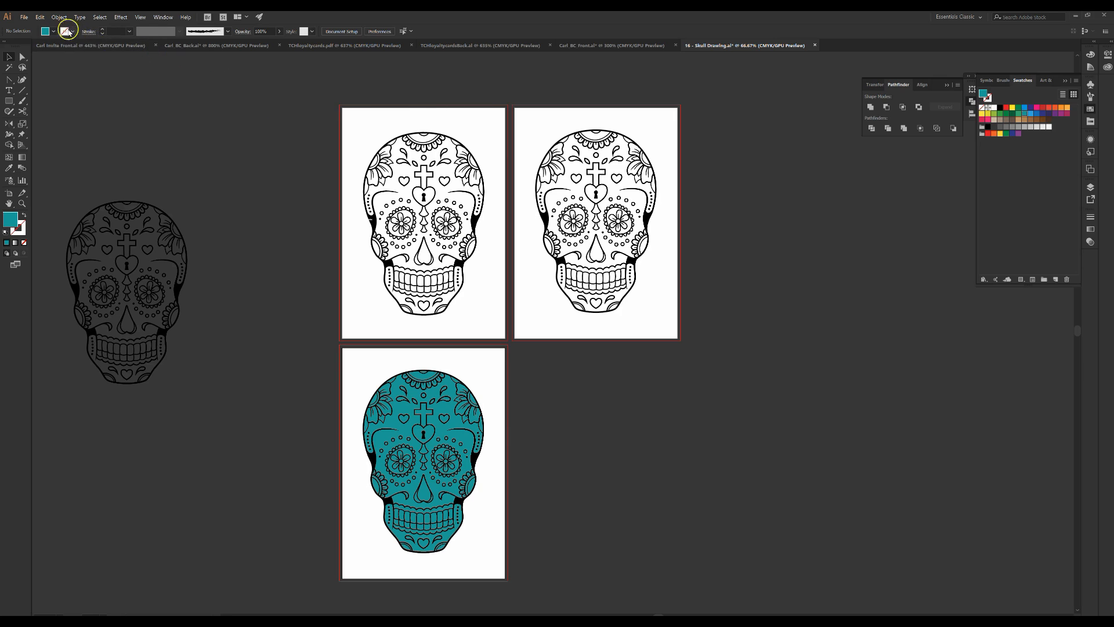
{"action": "left_click", "coordinate": [24, 17]}
{"action": "left_click", "coordinate": [46, 84]}
{"action": "left_click", "coordinate": [23, 17]}
{"action": "left_click", "coordinate": [56, 94]}
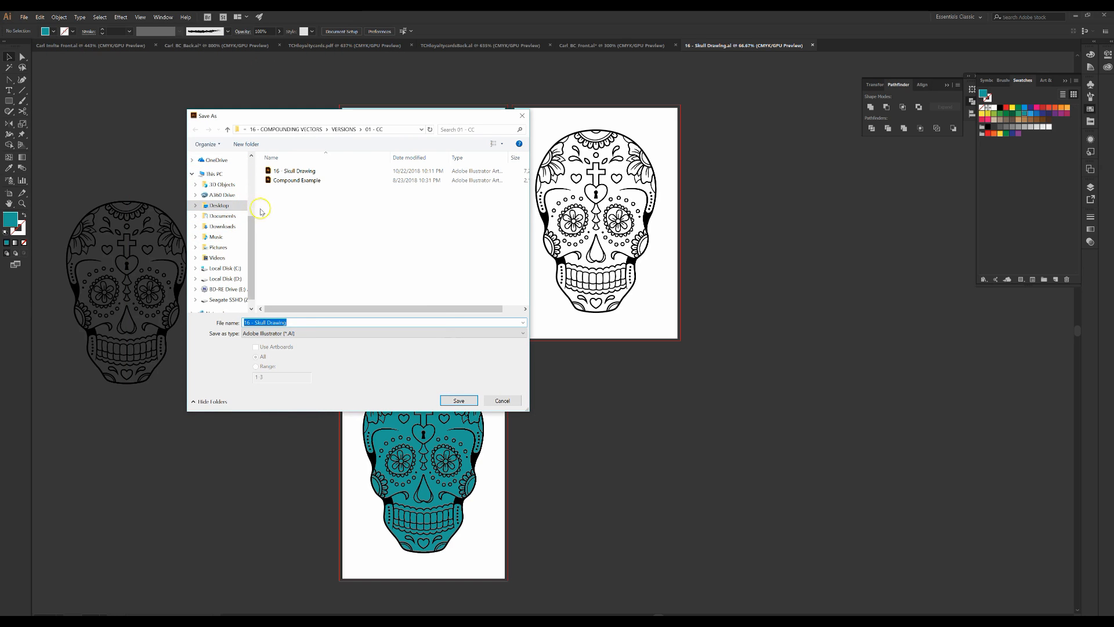
{"action": "left_click", "coordinate": [215, 204]}
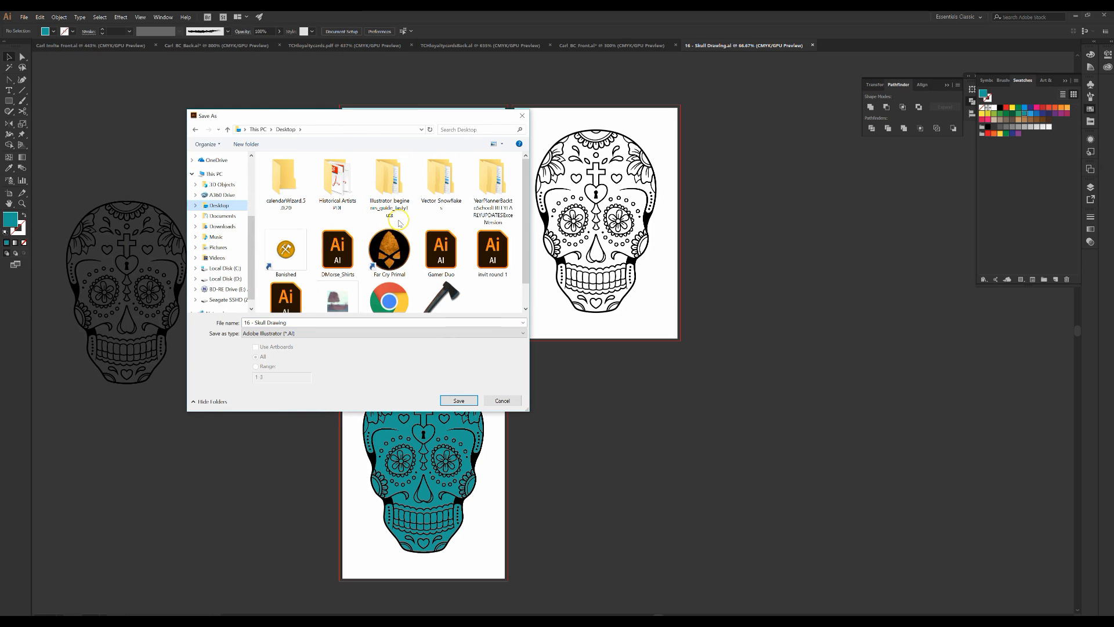
{"action": "left_click", "coordinate": [287, 324]}
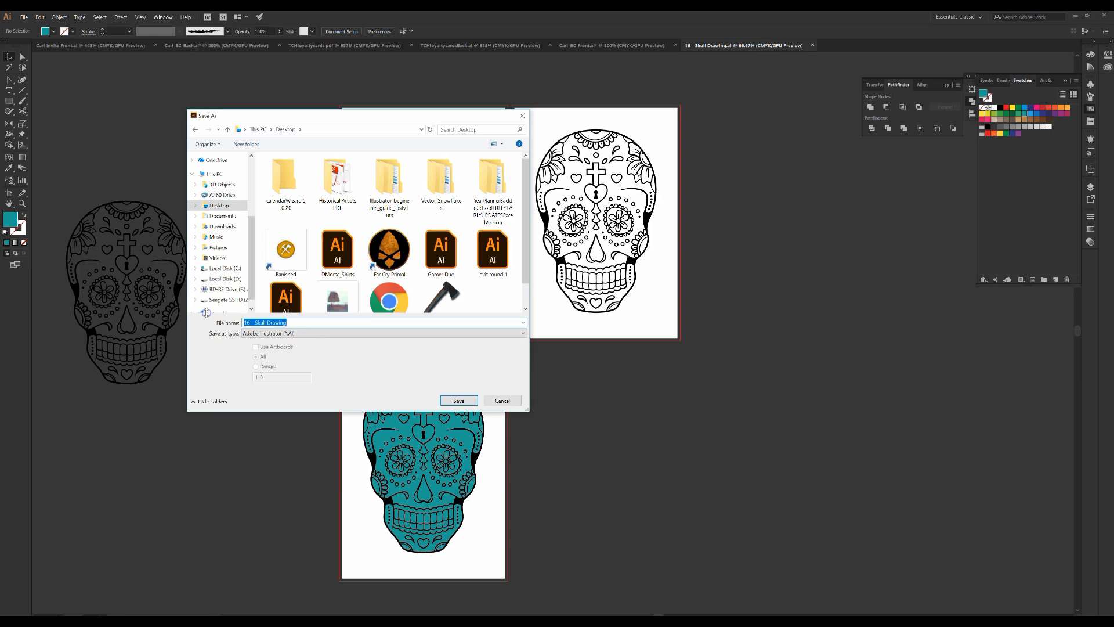
{"action": "type", "text": "Desiree"}
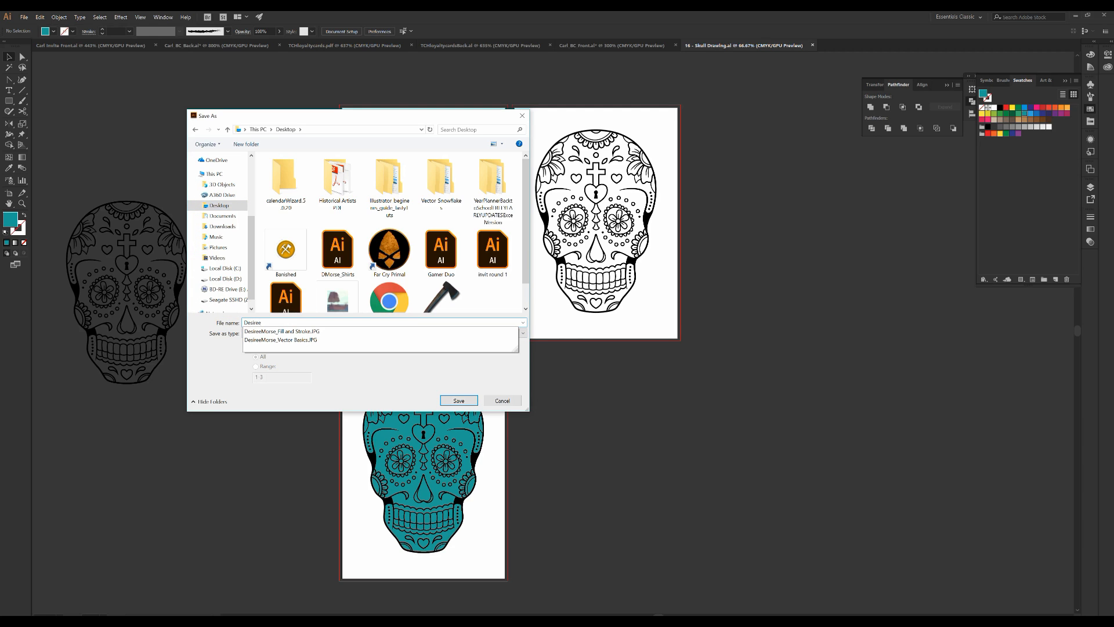
{"action": "type", "text": " Morse_Compunding"}
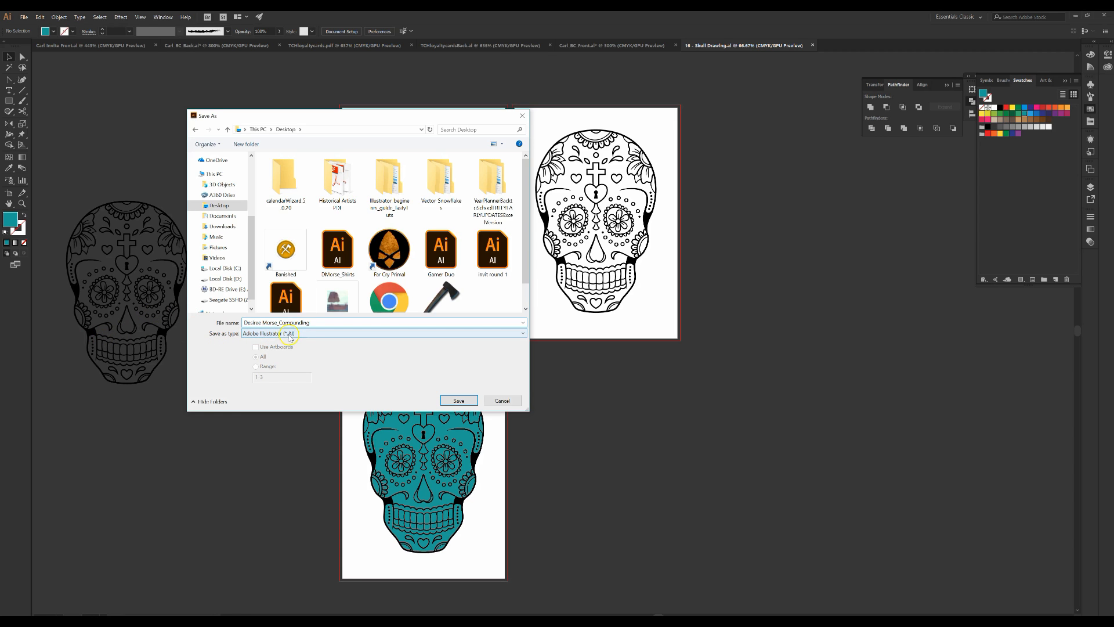
{"action": "left_click", "coordinate": [452, 400]}
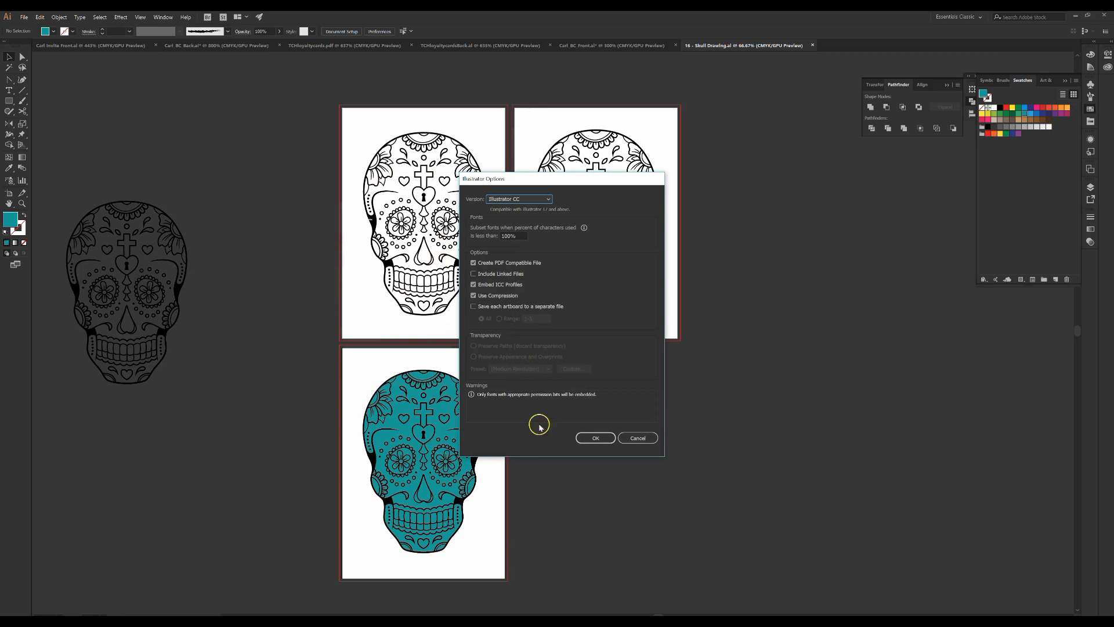
{"action": "left_click", "coordinate": [595, 437]}
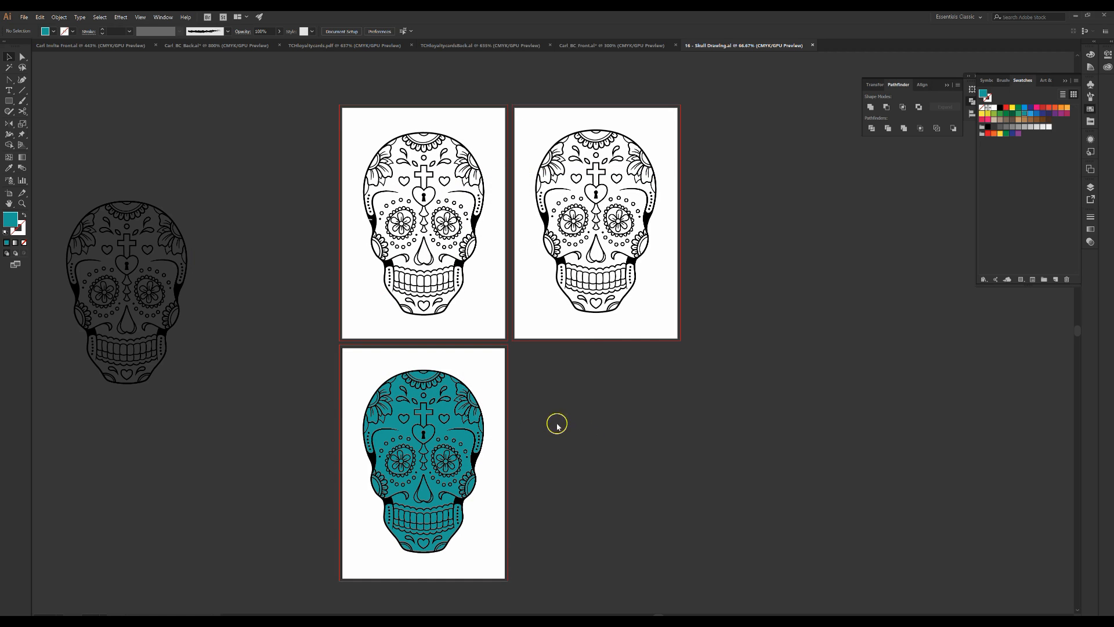